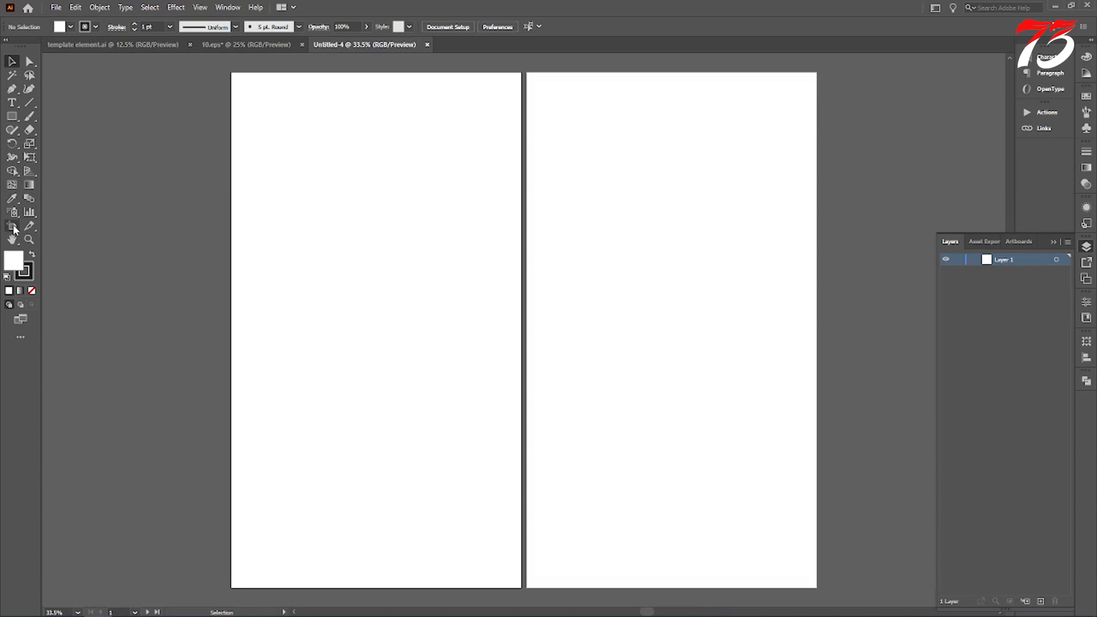
# Delete the first of the two artboards, keeping only Artboard 2
pyautogui.click(13, 227)
pyautogui.press('Delete')
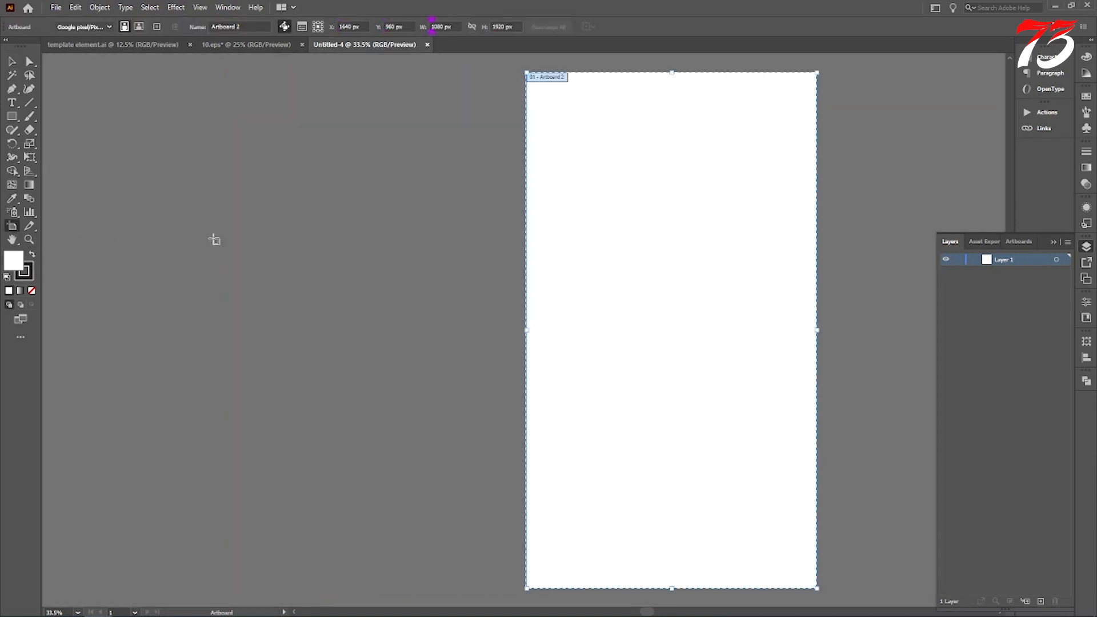
pyautogui.press('Escape')
# Create a 50 × 50 px square with the Rectangle tool on the remaining artboard
pyautogui.scroll(-1, 723, 217)
pyautogui.scroll(2, 815, 217)
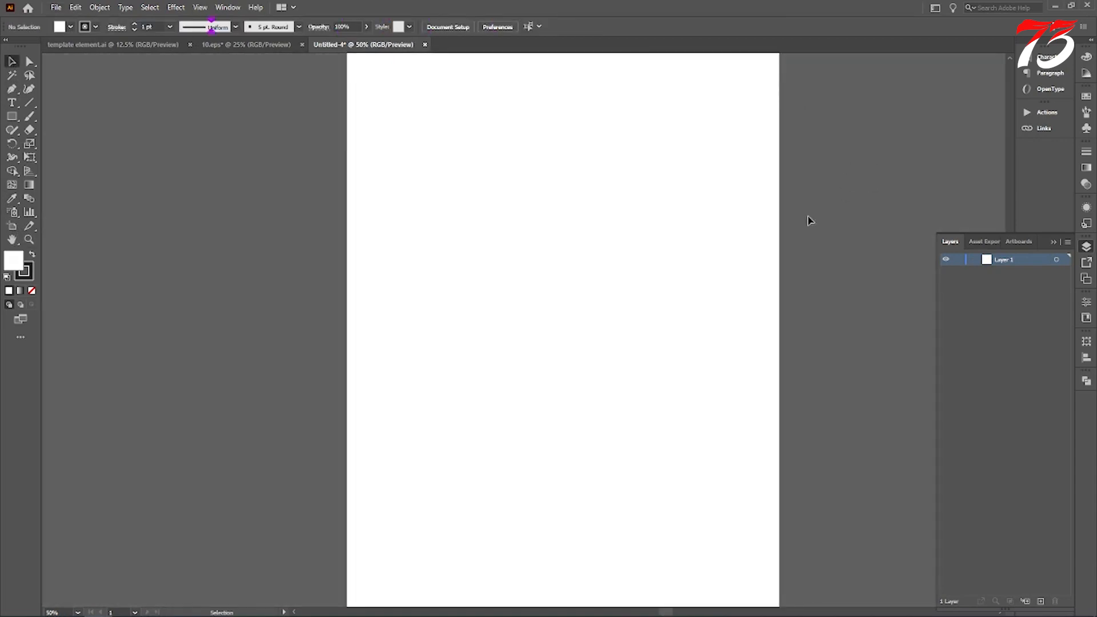
pyautogui.scroll(-3, 681, 233)
pyautogui.scroll(1, 787, 232)
pyautogui.scroll(1, 547, 204)
pyautogui.click(12, 116)
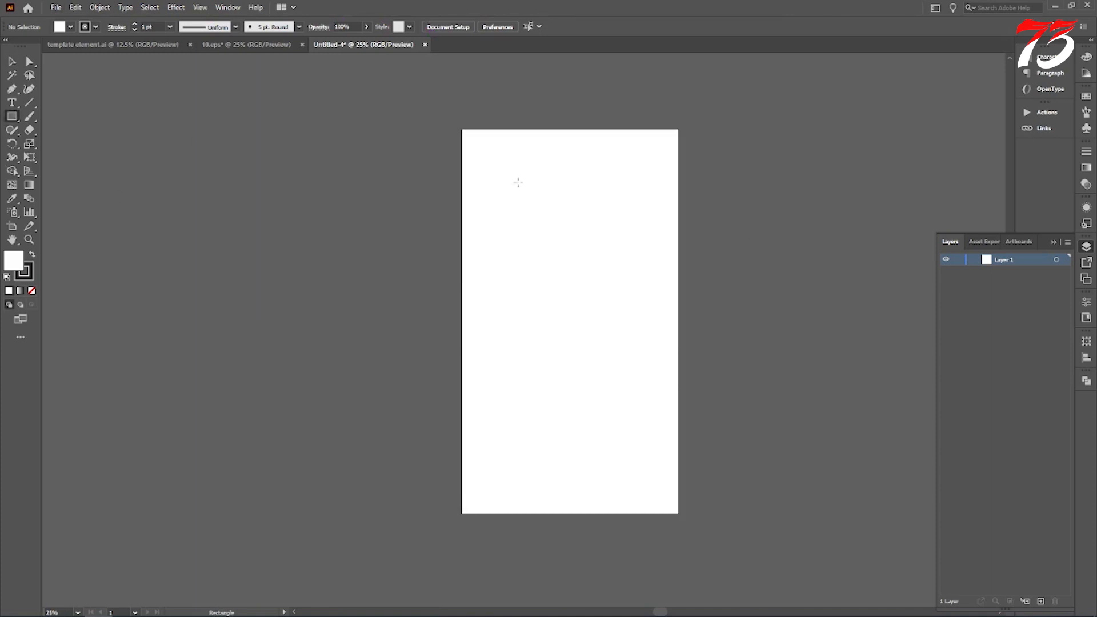
pyautogui.click(568, 275)
pyautogui.write('50')
pyautogui.press('Tab')
pyautogui.write('50')
pyautogui.press('Return')
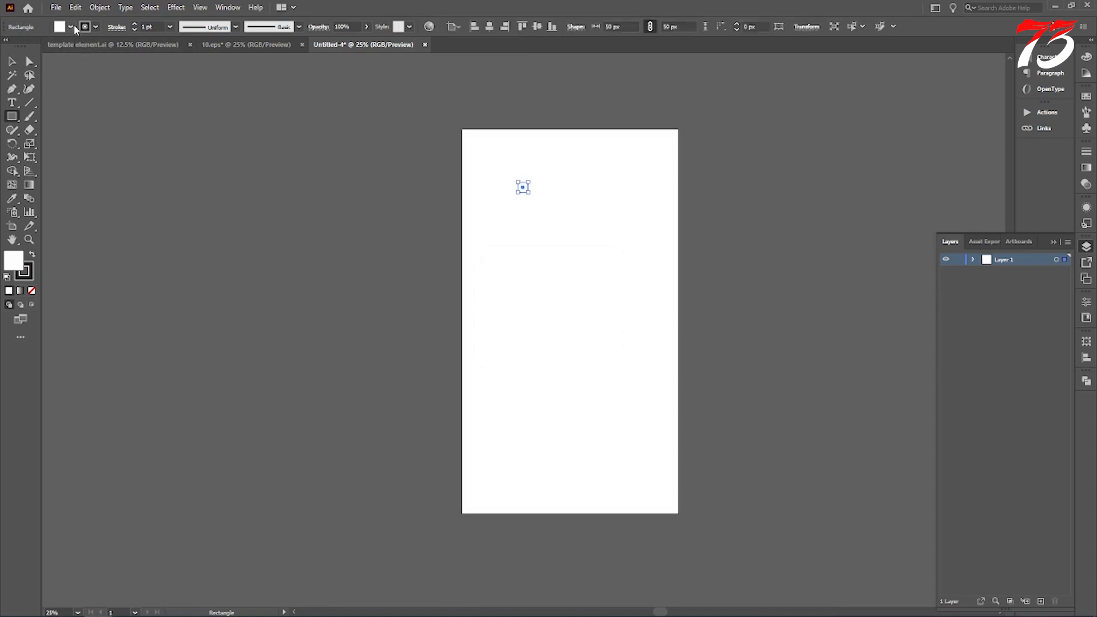
# Give the square a red fill and remove its stroke
pyautogui.click(71, 27)
pyautogui.click(38, 46)
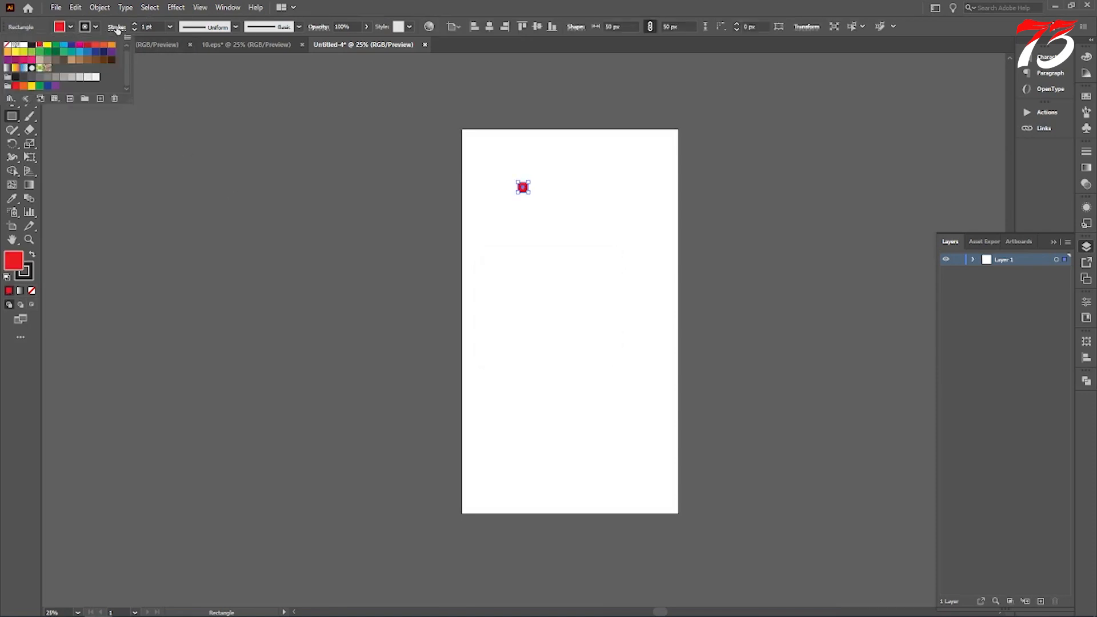
pyautogui.click(96, 27)
pyautogui.click(8, 47)
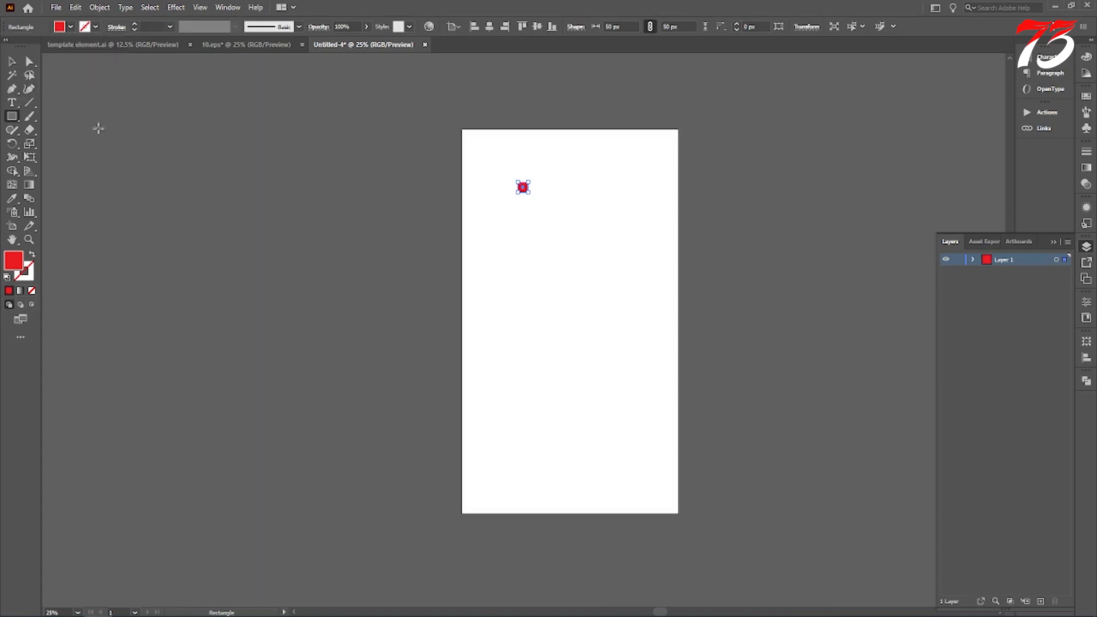
# Align the red square to the artboard's top-left corner
pyautogui.click(14, 66)
pyautogui.click(474, 26)
pyautogui.click(522, 26)
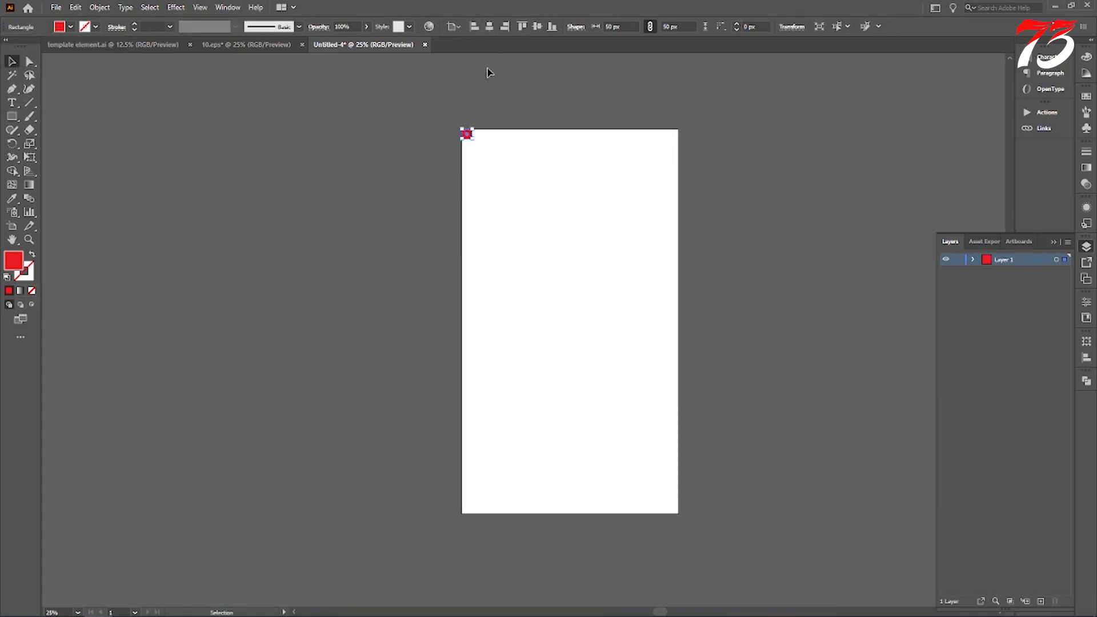
# Duplicate the red square and align the copy to the artboard's bottom-right corner
pyautogui.scroll(1, 402, 172)
pyautogui.click(402, 172)
pyautogui.moveTo(467, 175); pyautogui.dragTo(543, 335)
pyautogui.click(552, 26)
pyautogui.click(504, 26)
# Show the rulers and place guides along the right and lower edges of the top-left square
pyautogui.scroll(4, 459, 164)
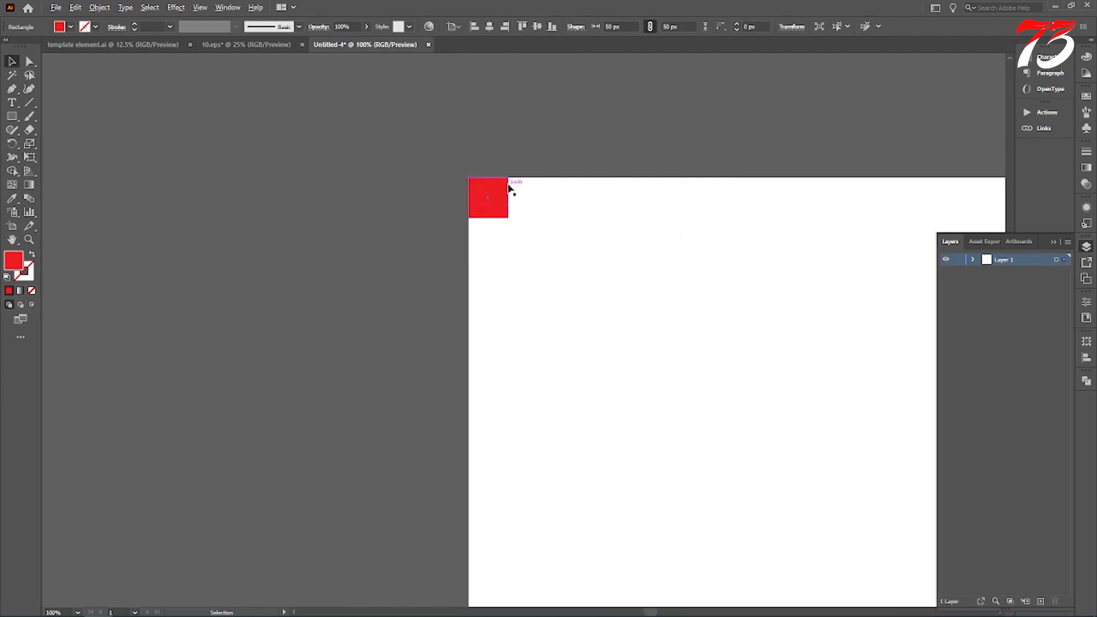
pyautogui.scroll(6, 512, 179)
pyautogui.hotkey('ctrl', 'r')
pyautogui.moveTo(541, 63); pyautogui.dragTo(499, 252)
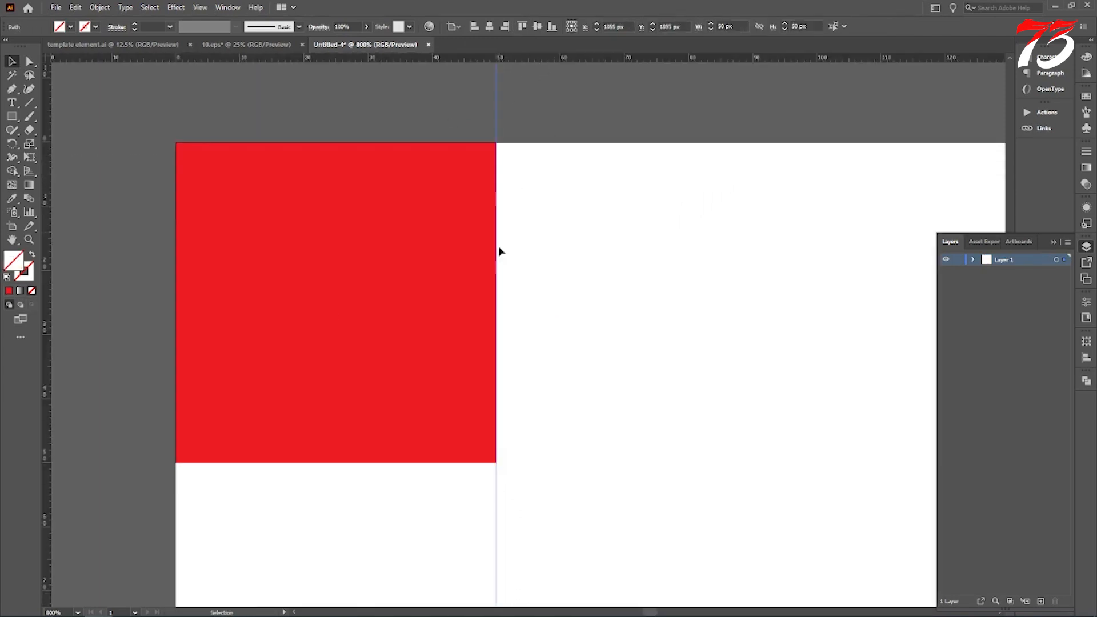
pyautogui.scroll(10, 492, 423)
pyautogui.moveTo(632, 244); pyautogui.dragTo(632, 278)
pyautogui.scroll(-10, 504, 260)
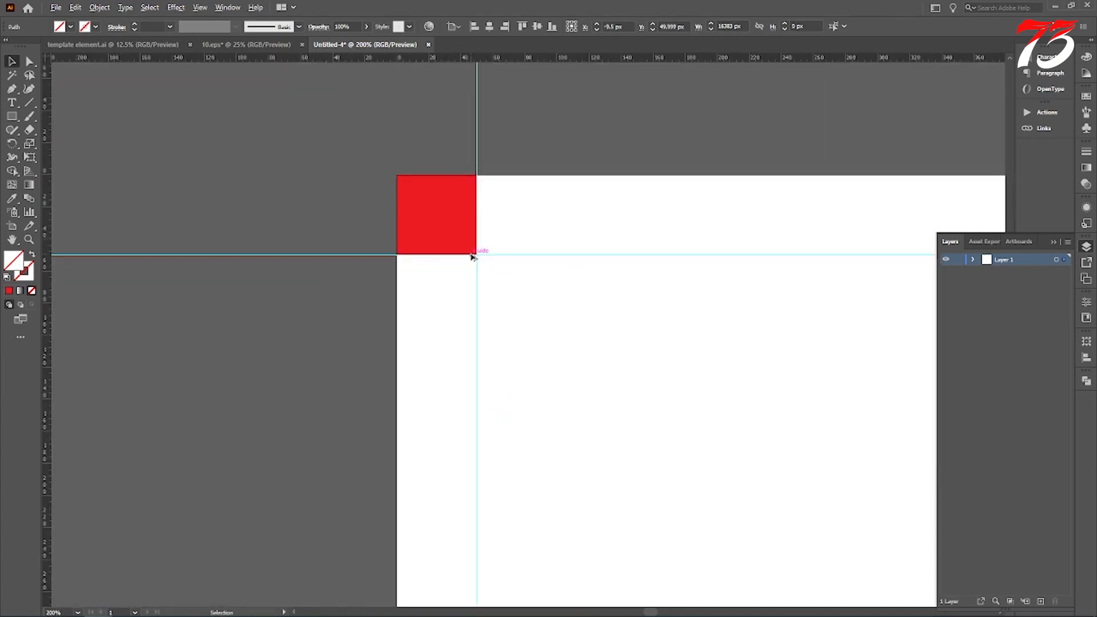
# Place guides along the left and upper edges of the bottom-right square
pyautogui.scroll(-5, 472, 257)
pyautogui.scroll(10, 614, 444)
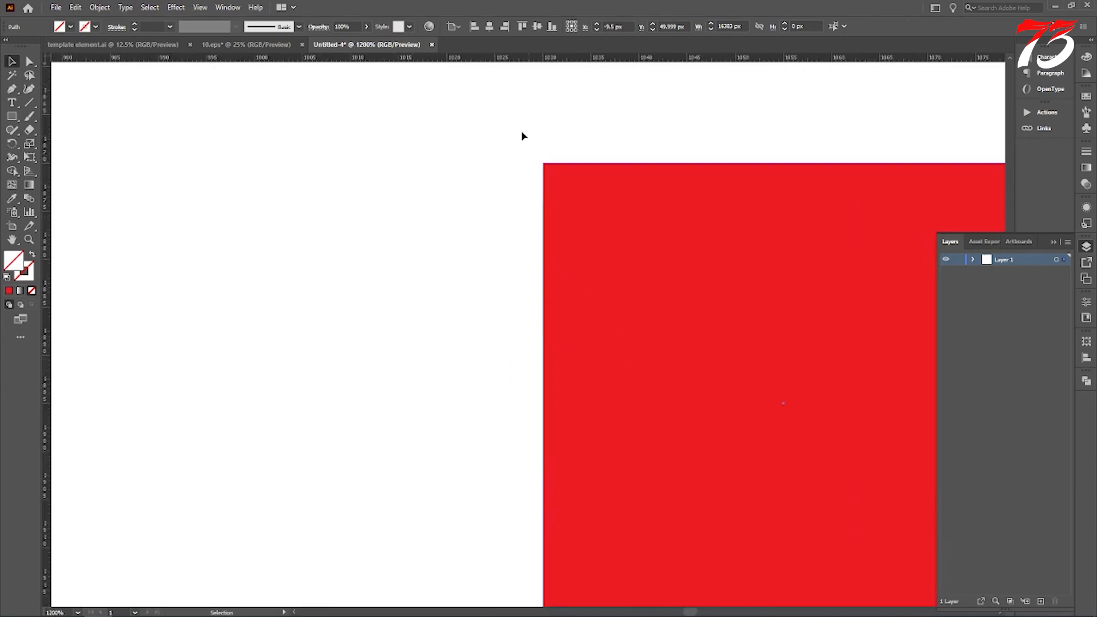
pyautogui.scroll(-2, 522, 136)
pyautogui.moveTo(525, 60); pyautogui.dragTo(548, 165)
pyautogui.moveTo(573, 59); pyautogui.dragTo(574, 109)
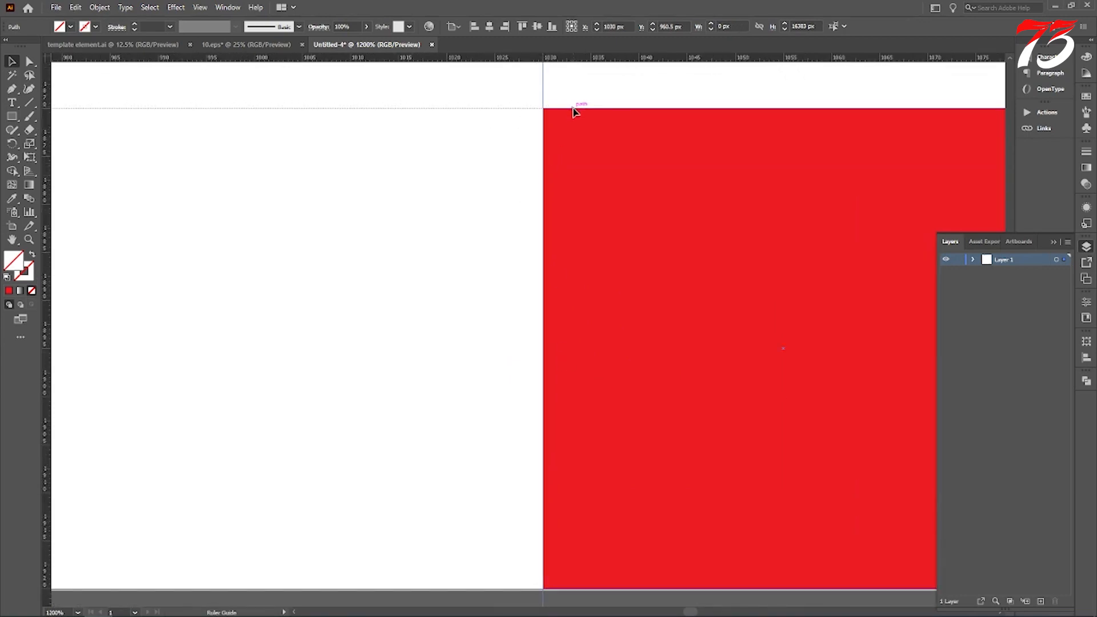
# Delete both red squares, keeping only the margin guides
pyautogui.scroll(-12, 574, 110)
pyautogui.click(578, 192)
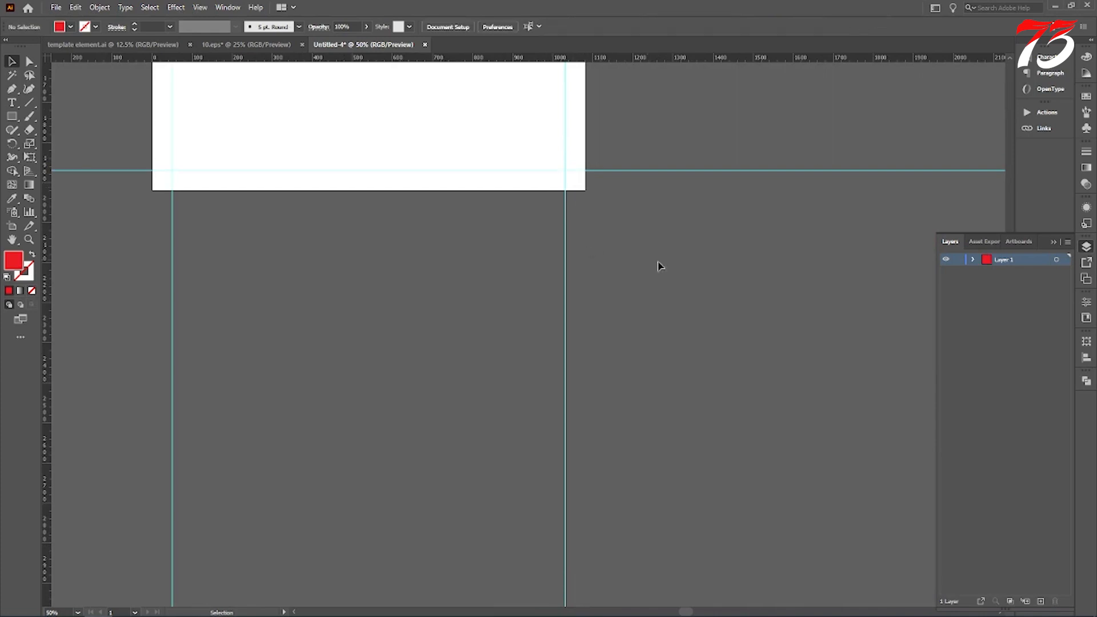
pyautogui.scroll(-4, 639, 263)
pyautogui.scroll(6, 509, 130)
pyautogui.click(470, 145)
pyautogui.press('Delete')
# Lock Layer 1 with the margin guides and add a new layer above it
pyautogui.scroll(-5, 457, 179)
pyautogui.moveTo(414, 168); pyautogui.dragTo(697, 485)
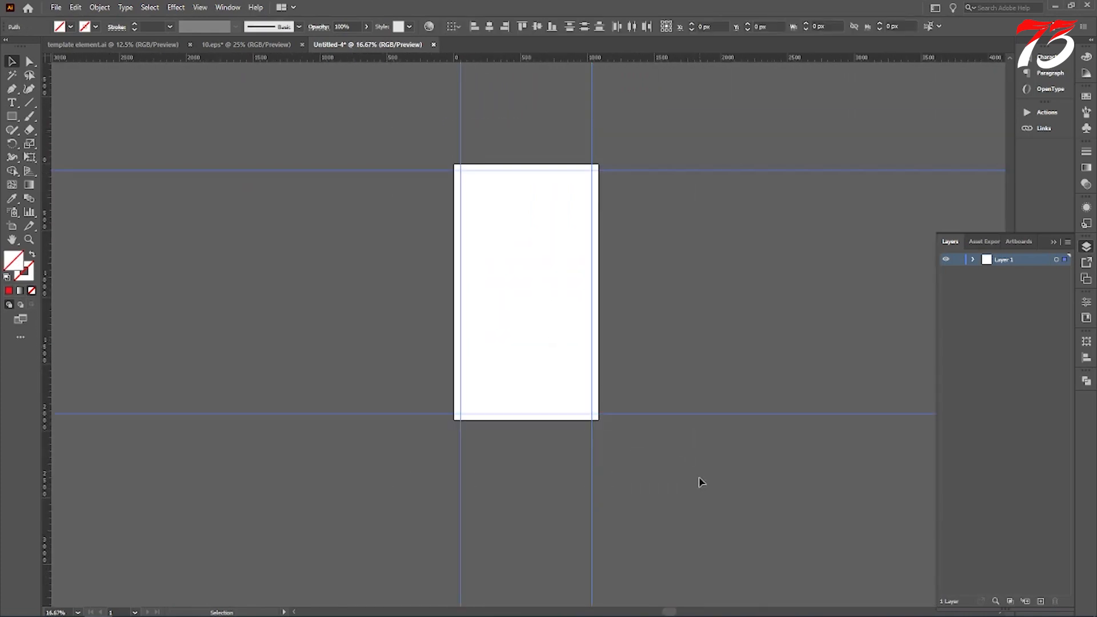
pyautogui.click(698, 473)
pyautogui.press('F7')
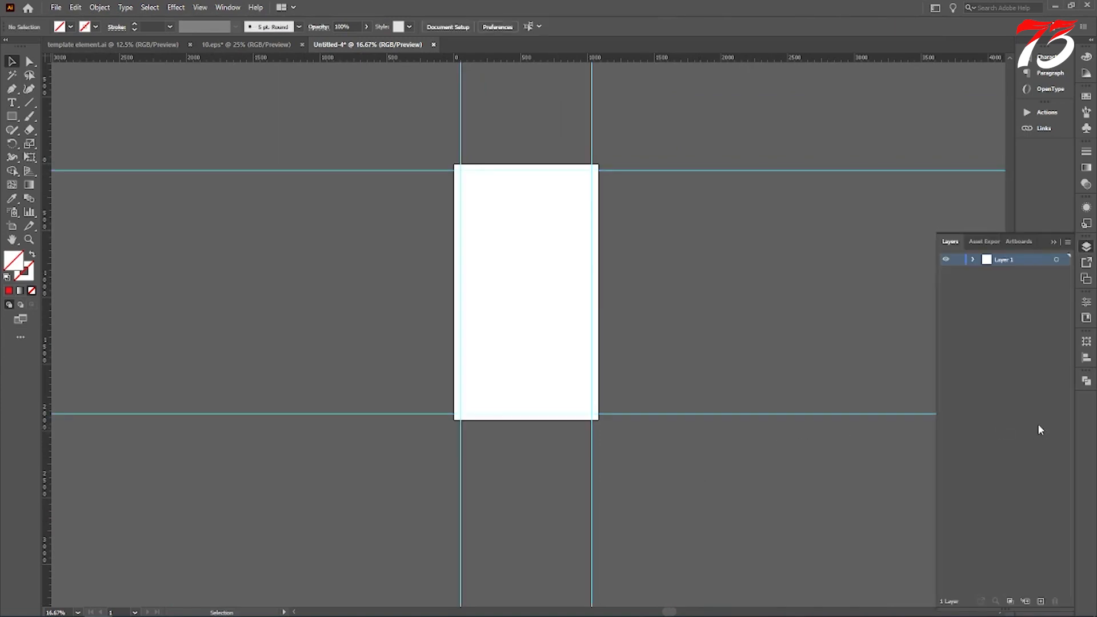
pyautogui.click(1042, 601)
pyautogui.scroll(1, 796, 267)
# Close the 10.eps document without saving its changes
pyautogui.click(209, 44)
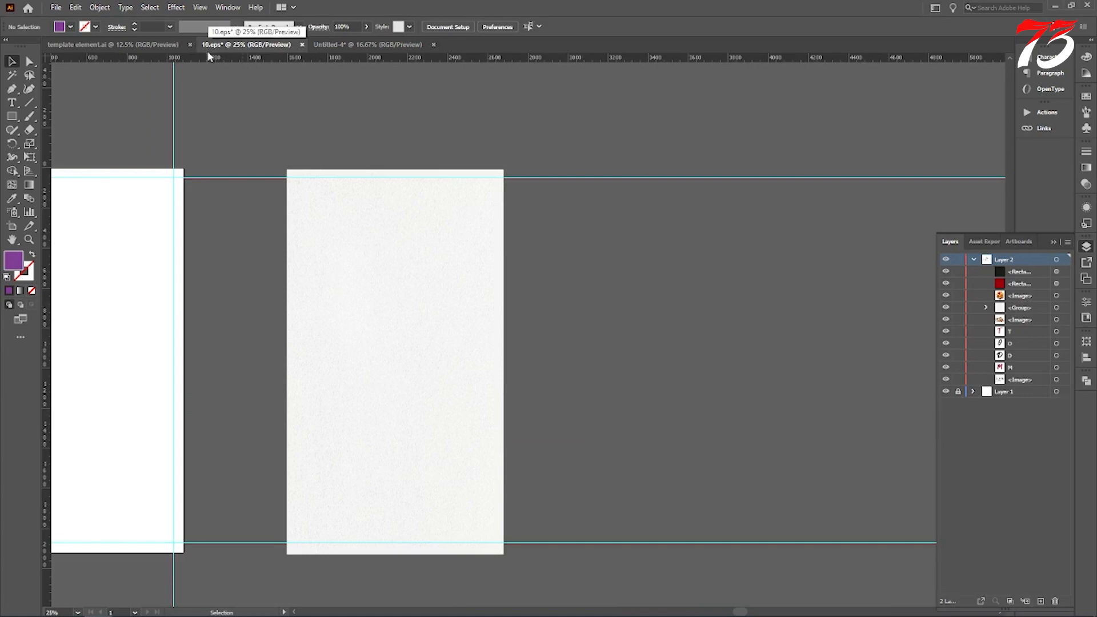
pyautogui.click(301, 45)
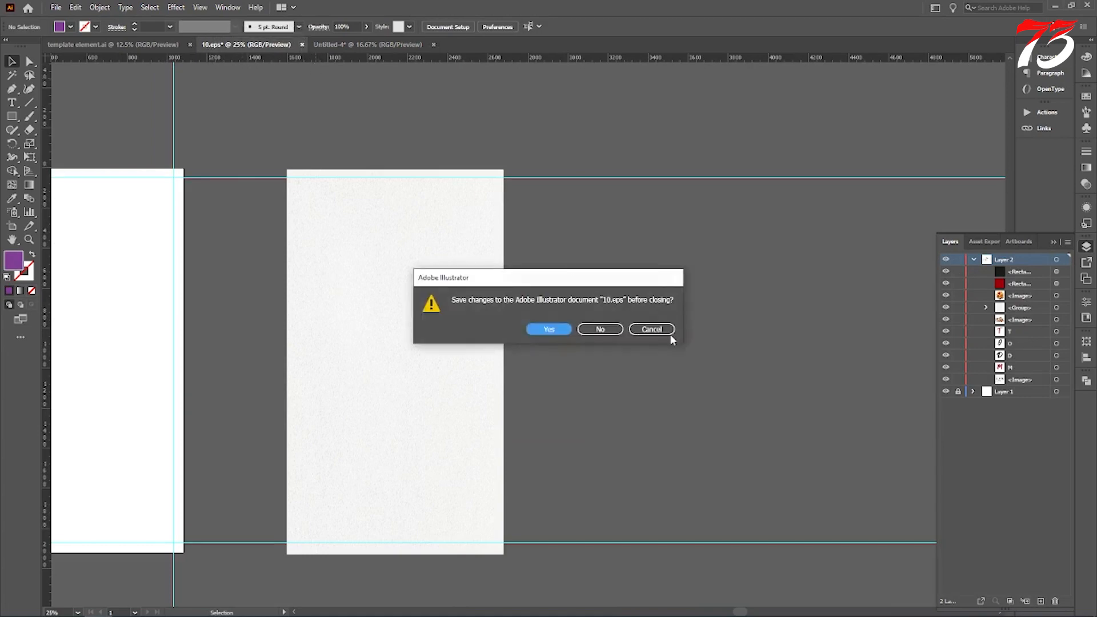
pyautogui.click(600, 330)
# Copy the texture, food photos, lettering and colour swatches from template element.ai into the new document beside the artboard
pyautogui.click(133, 45)
pyautogui.moveTo(666, 435); pyautogui.dragTo(751, 270)
pyautogui.moveTo(431, 87); pyautogui.dragTo(466, 182)
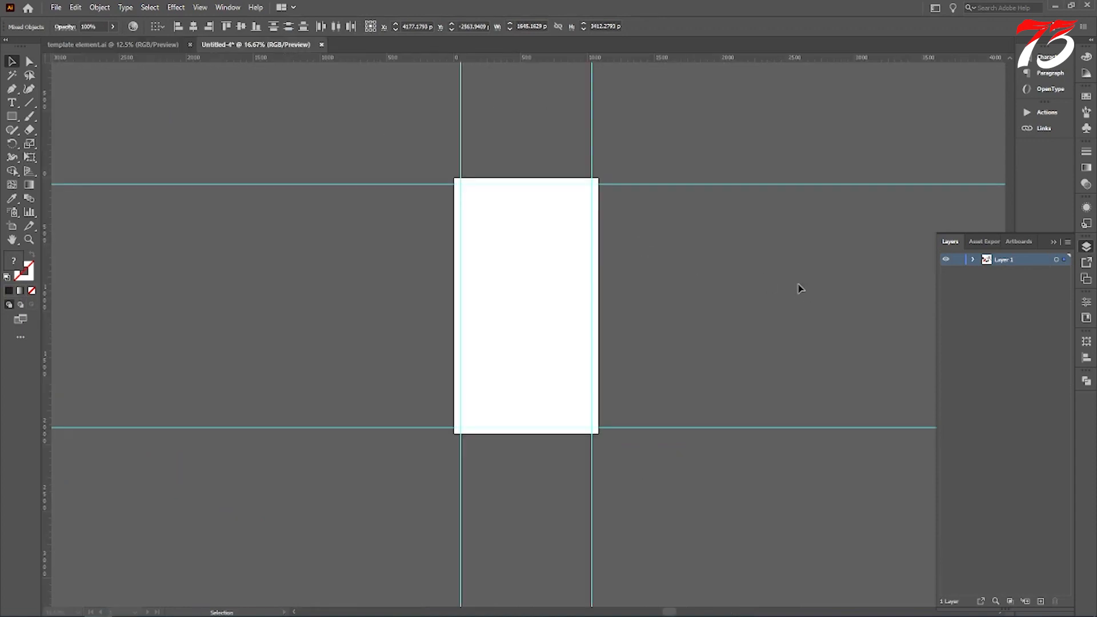
pyautogui.moveTo(797, 284); pyautogui.dragTo(798, 286)
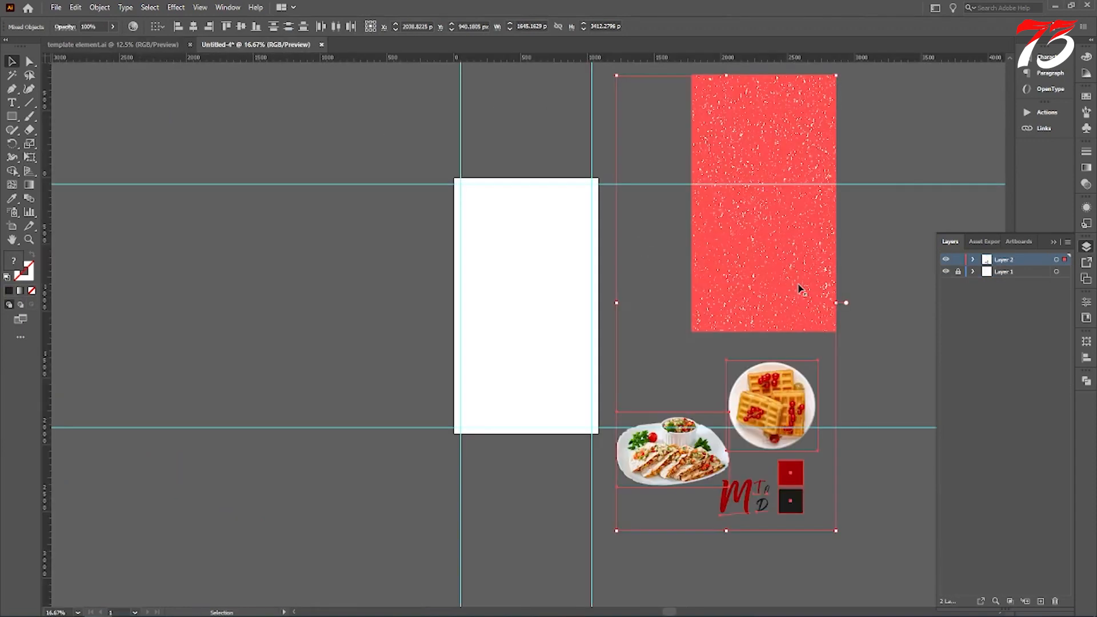
pyautogui.click(877, 310)
# Create a 1080 × 1920 px rectangle with the Rectangle tool
pyautogui.scroll(-3, 644, 181)
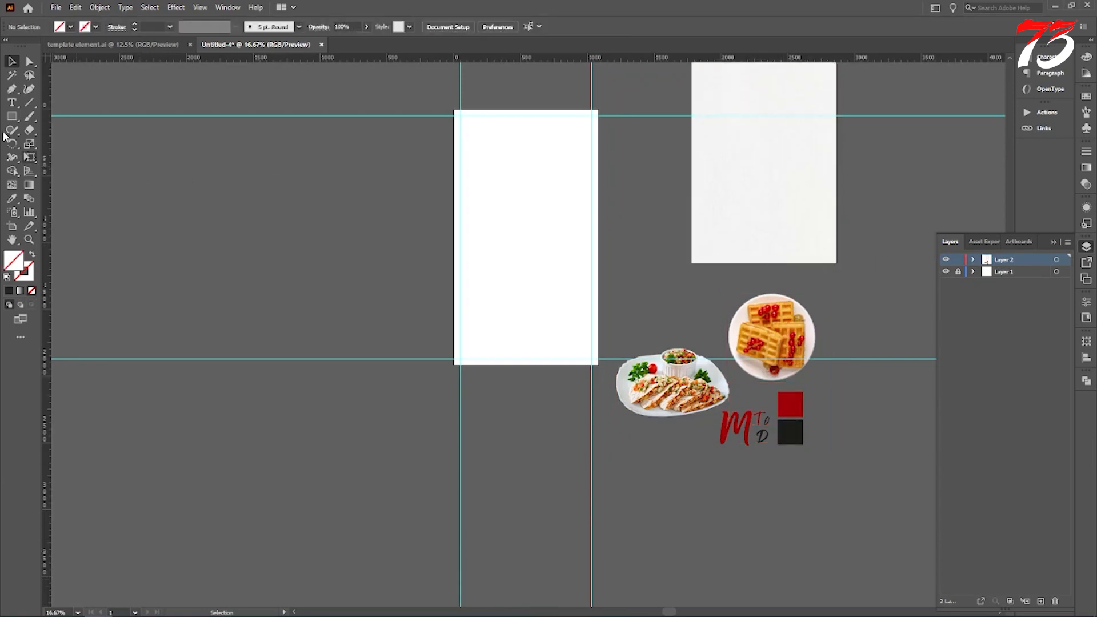
pyautogui.click(520, 191)
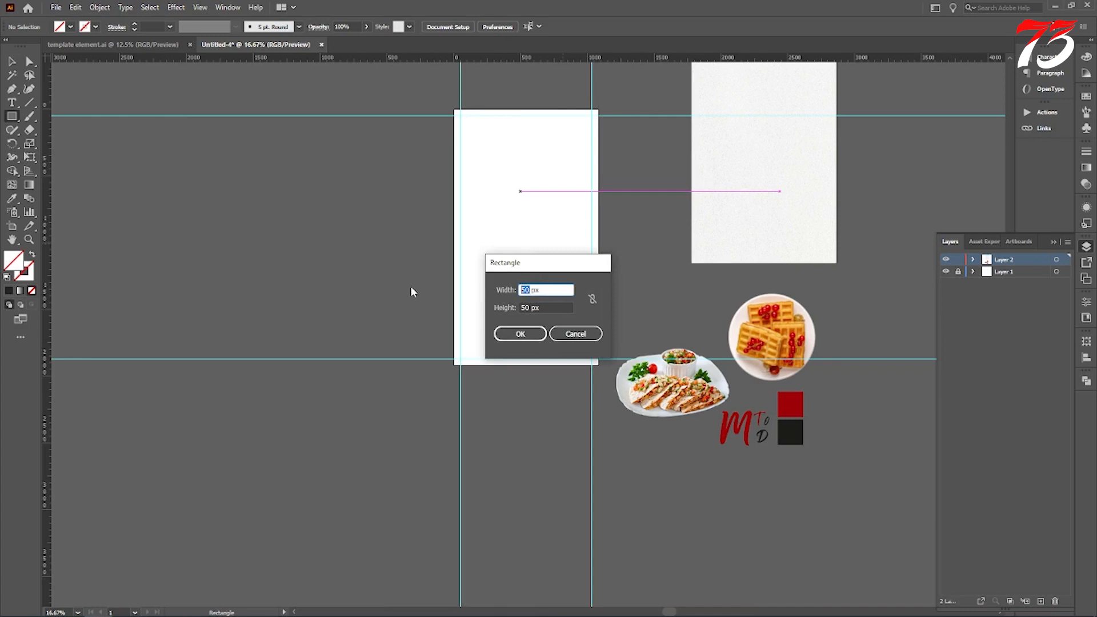
pyautogui.write('1080')
pyautogui.press('Tab')
pyautogui.write('1920')
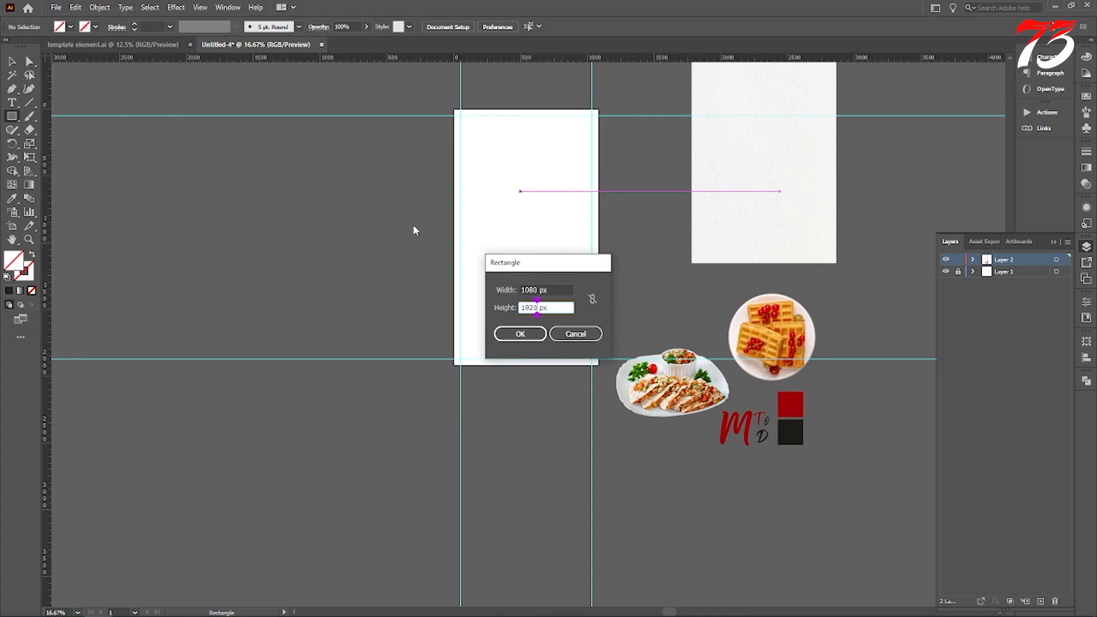
pyautogui.press('Return')
# Fill the rectangle white and align it to the artboard's right and top edges
pyautogui.click(12, 199)
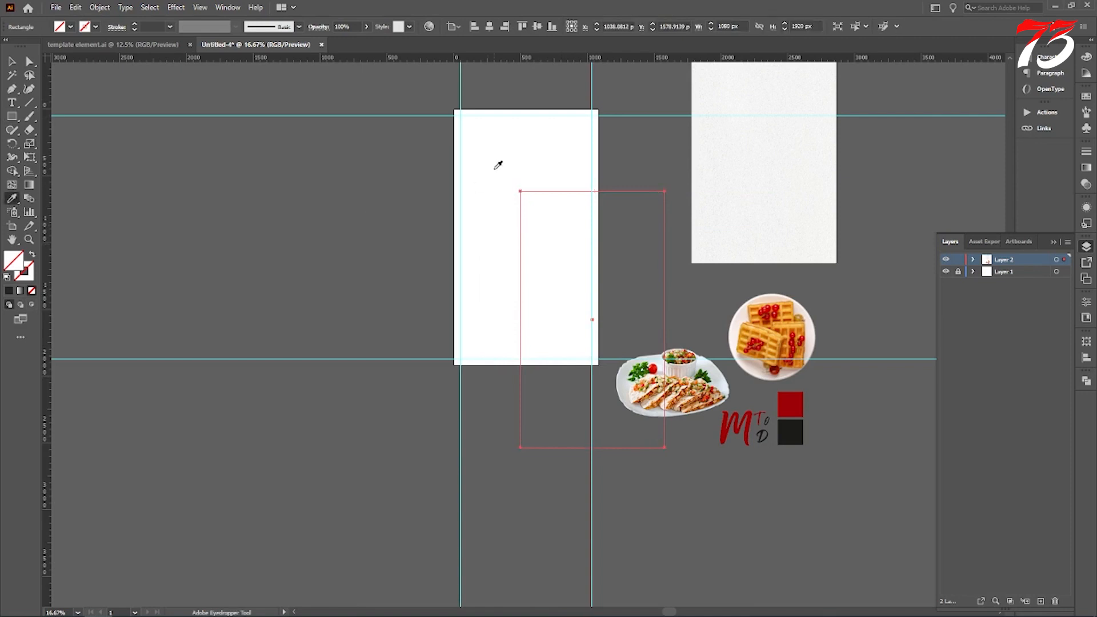
pyautogui.click(497, 166)
pyautogui.click(11, 61)
pyautogui.click(504, 27)
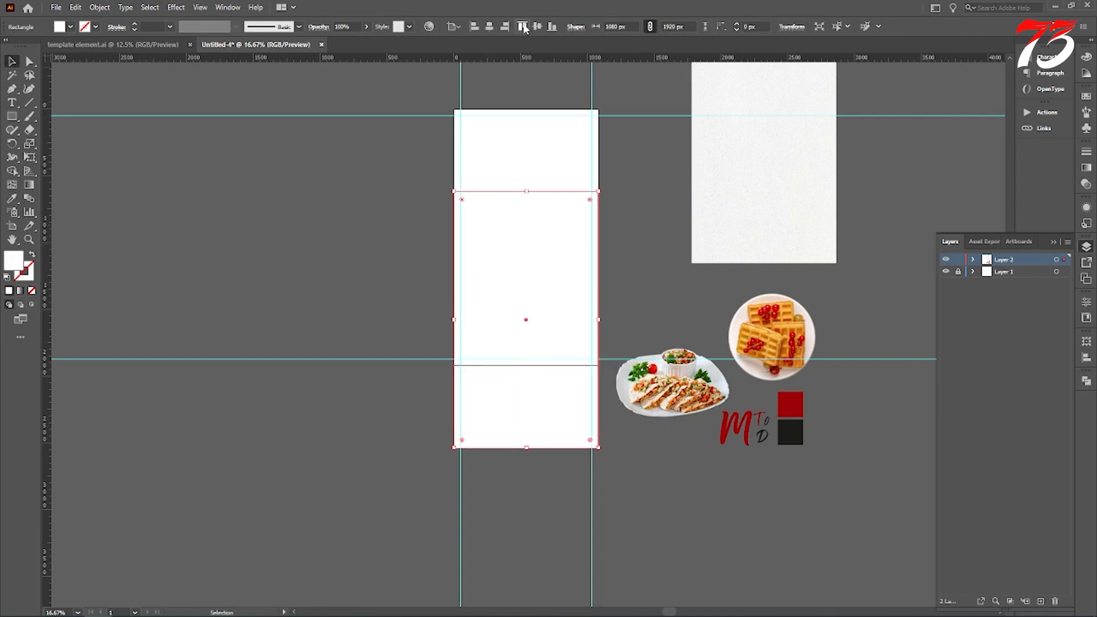
pyautogui.click(522, 27)
# Align the paper texture group to the artboard and send it to the back
pyautogui.scroll(3, 169, 167)
pyautogui.click(451, 115)
pyautogui.click(717, 166)
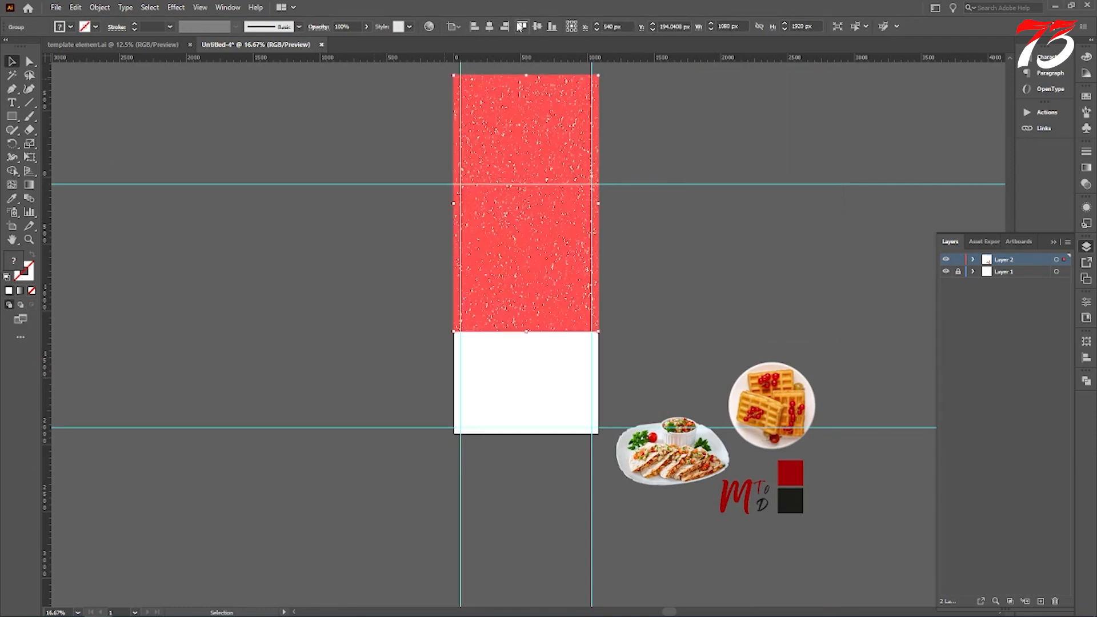
pyautogui.rightClick(533, 250)
pyautogui.moveTo(573, 391)
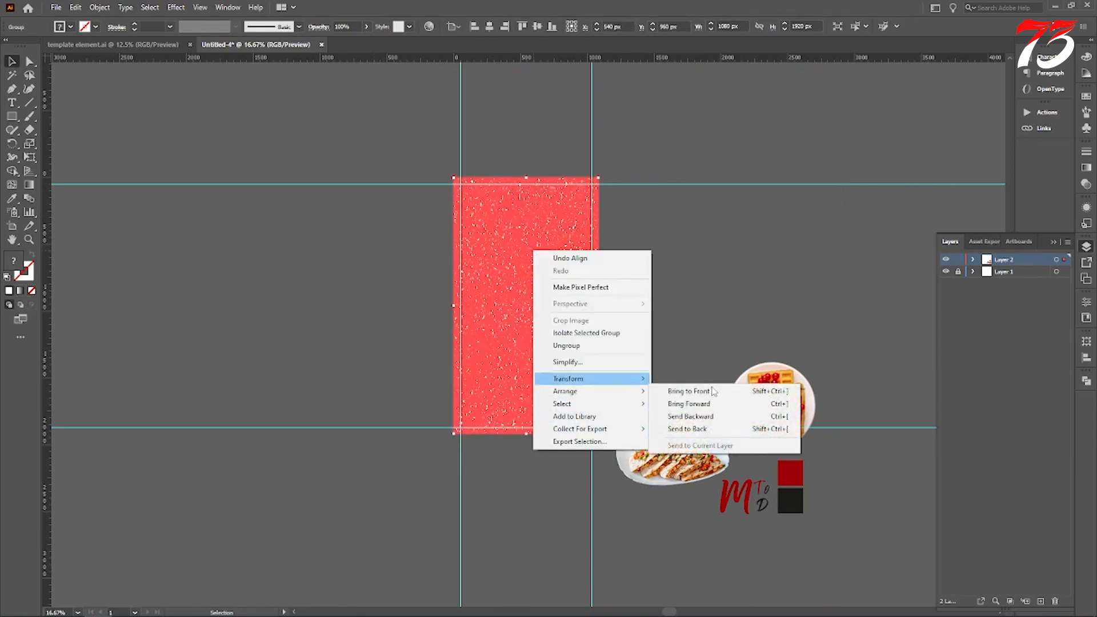
pyautogui.click(698, 429)
pyautogui.click(667, 302)
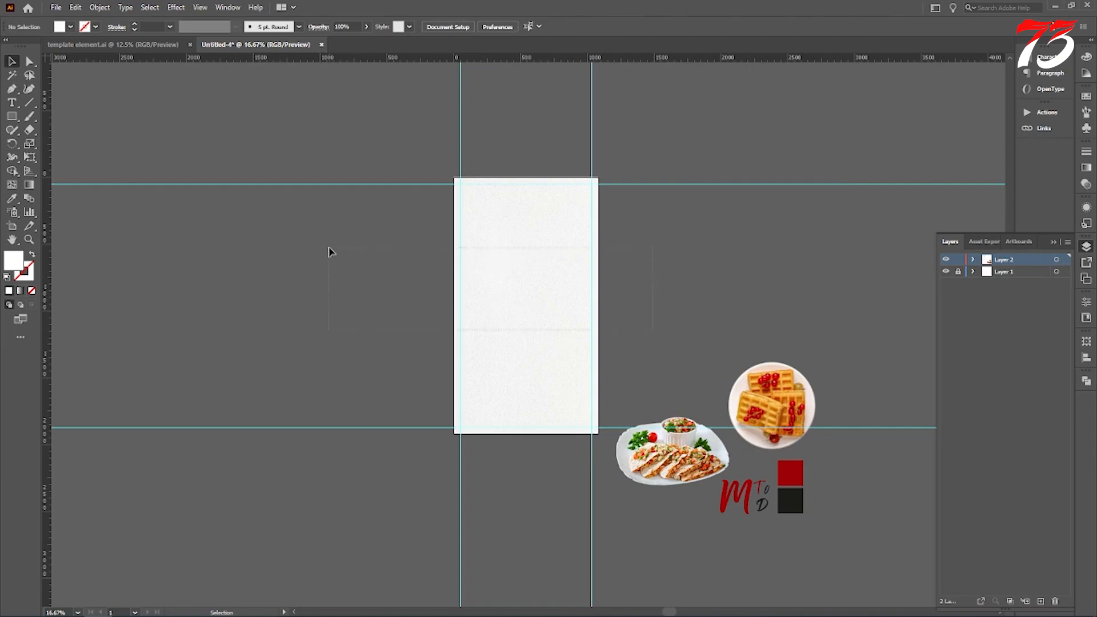
# Select the paper texture with the white rectangle and make a clipping mask from them
pyautogui.moveTo(338, 248); pyautogui.dragTo(329, 247)
pyautogui.hotkey('ctrl', '7')
pyautogui.click(788, 256)
# Move the red and black swatches farther from the artboard and the M To D lettering up beside its top edge
pyautogui.scroll(-2, 847, 438)
pyautogui.moveTo(790, 434); pyautogui.dragTo(850, 271)
pyautogui.moveTo(737, 462); pyautogui.dragTo(737, 165)
pyautogui.click(753, 171)
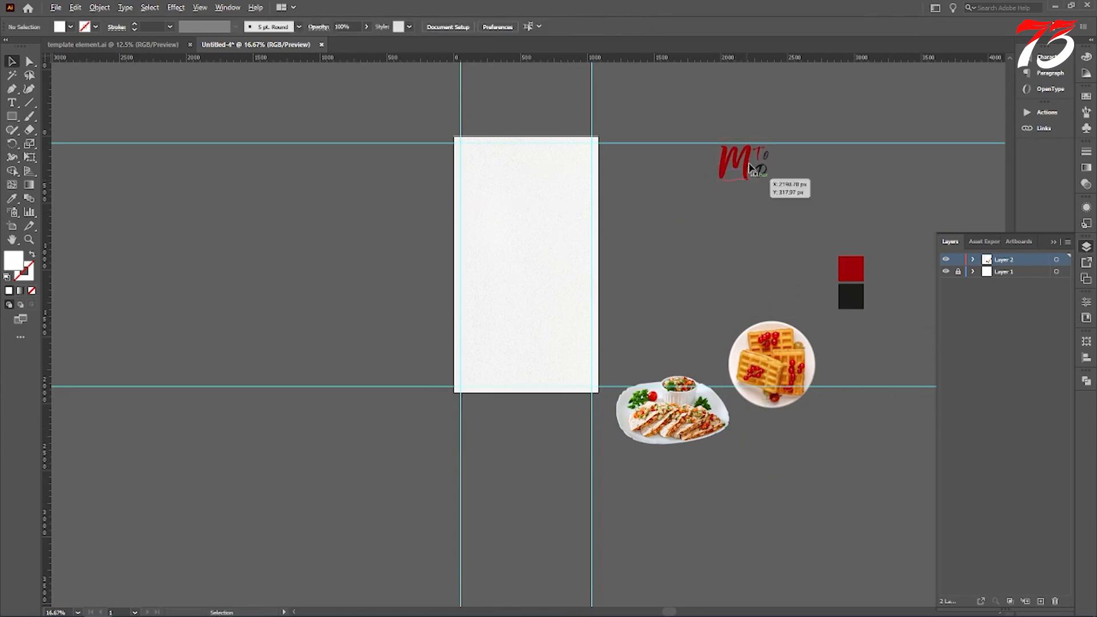
# Add the text "Today's Special" beside the artboard, using the red script style sampled from the lettering's small T
pyautogui.scroll(2, 752, 160)
pyautogui.click(12, 103)
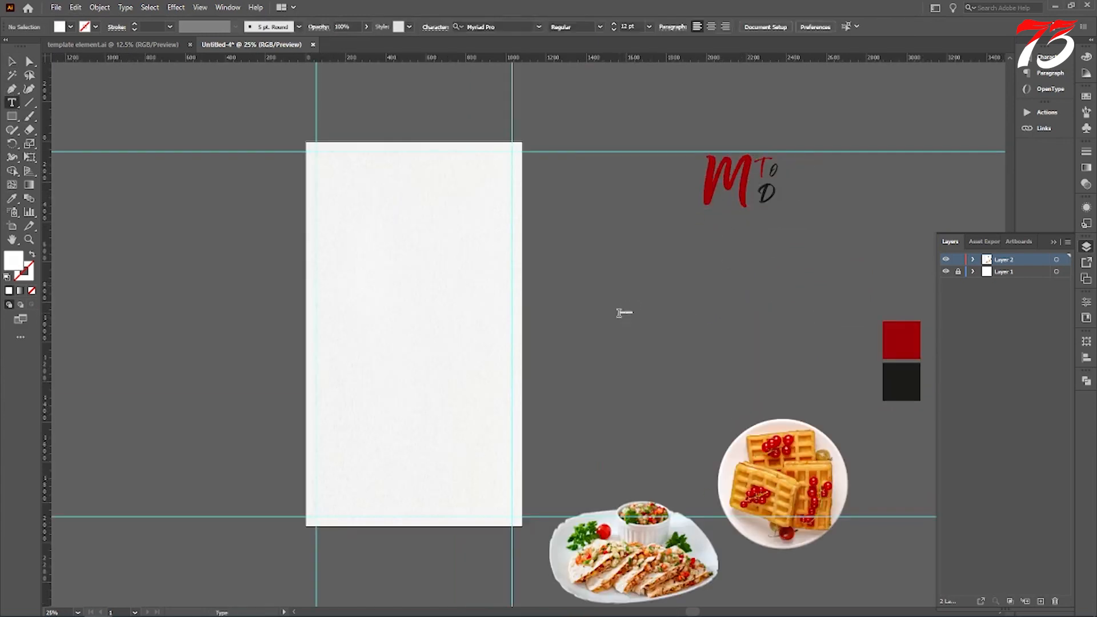
pyautogui.click(622, 313)
pyautogui.click(12, 198)
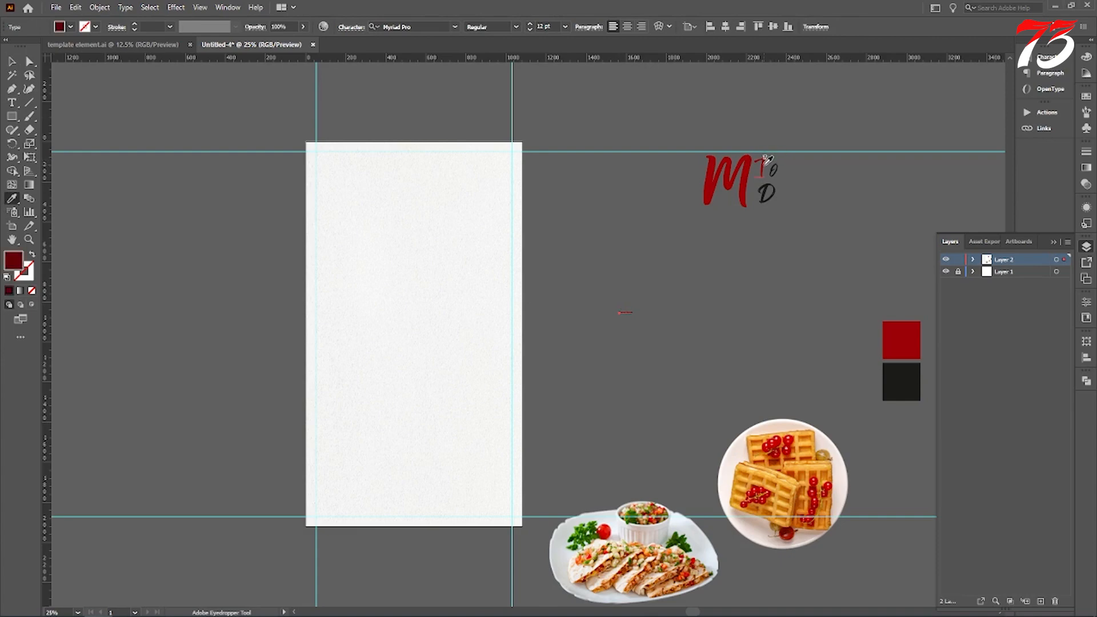
pyautogui.click(765, 162)
pyautogui.click(12, 103)
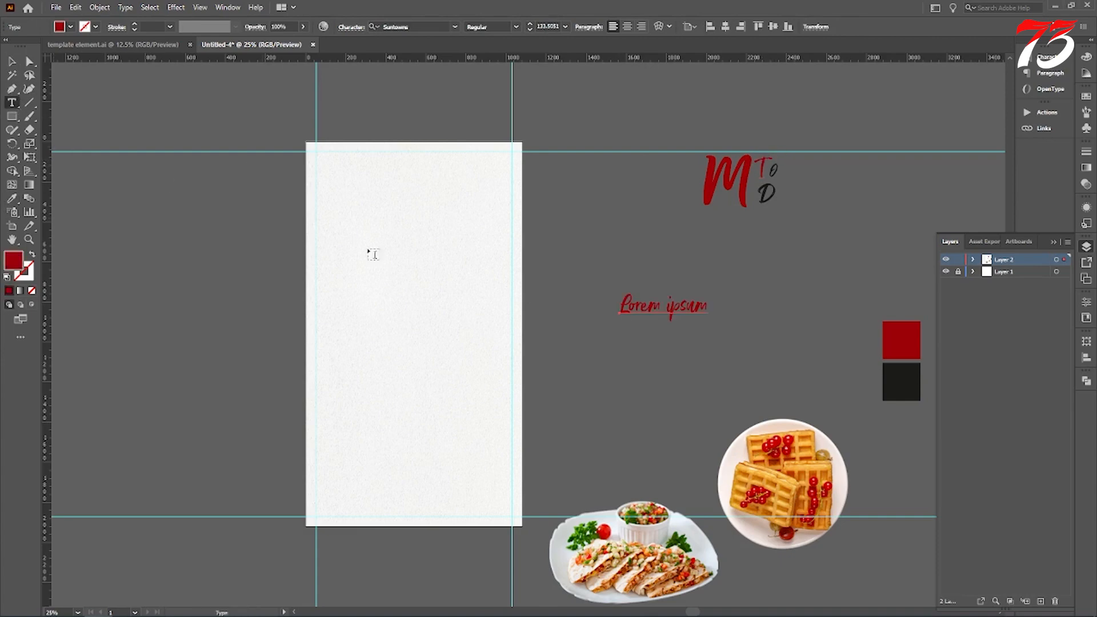
pyautogui.tripleClick(706, 303)
pyautogui.write("Today's Special")
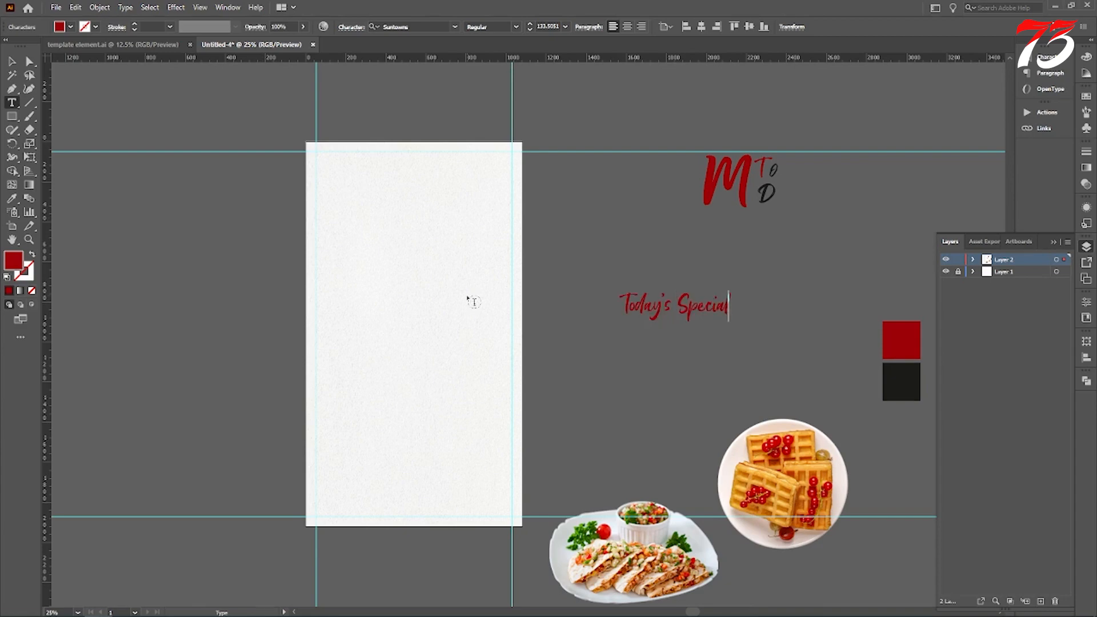
# Move the "Today's Special" text onto the artboard's upper area and duplicate it directly below
pyautogui.click(12, 61)
pyautogui.moveTo(650, 310); pyautogui.dragTo(380, 219)
pyautogui.scroll(4, 355, 235)
pyautogui.scroll(-4, 615, 251)
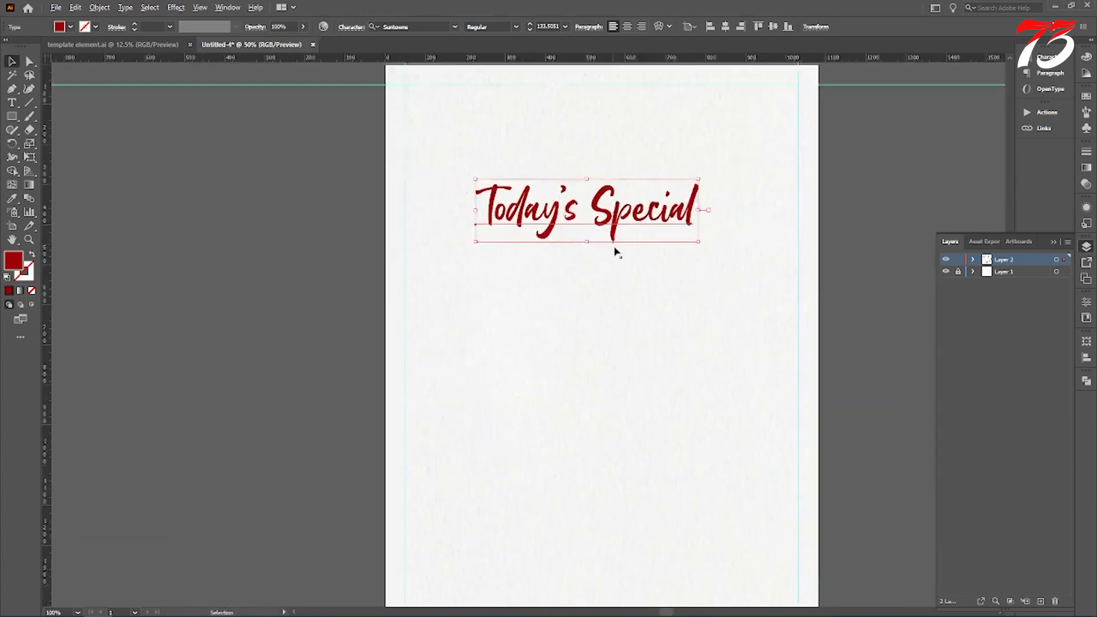
pyautogui.scroll(2, 616, 234)
pyautogui.moveTo(613, 243); pyautogui.dragTo(612, 331)
# Apply the large red M's text style to the lower copy and change its wording to "Menu"
pyautogui.click(11, 199)
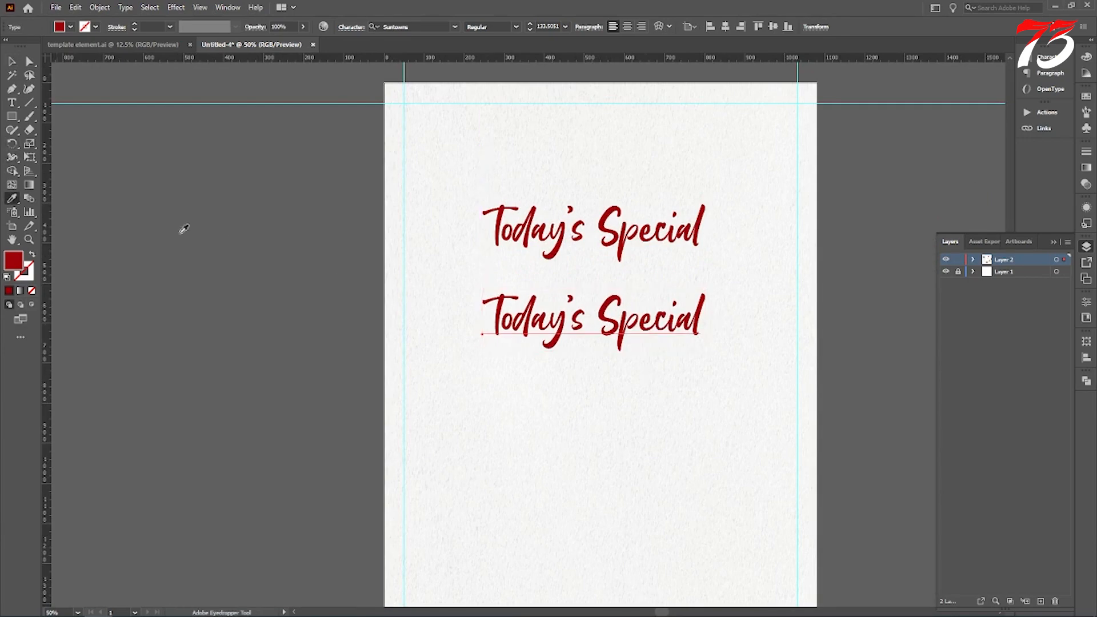
pyautogui.scroll(-3, 240, 248)
pyautogui.click(557, 216)
pyautogui.scroll(2, 357, 257)
pyautogui.press('t')
pyautogui.tripleClick(676, 276)
pyautogui.write('Menu')
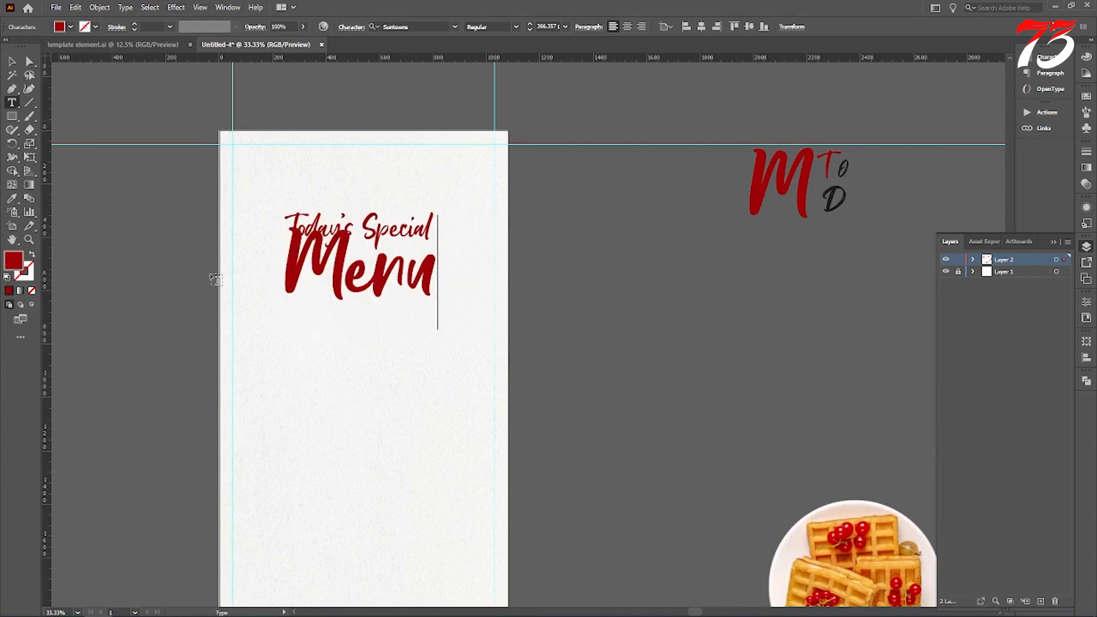
# Move "Menu" down to clear the line above it and centre "Today's Special" horizontally on the artboard
pyautogui.click(14, 63)
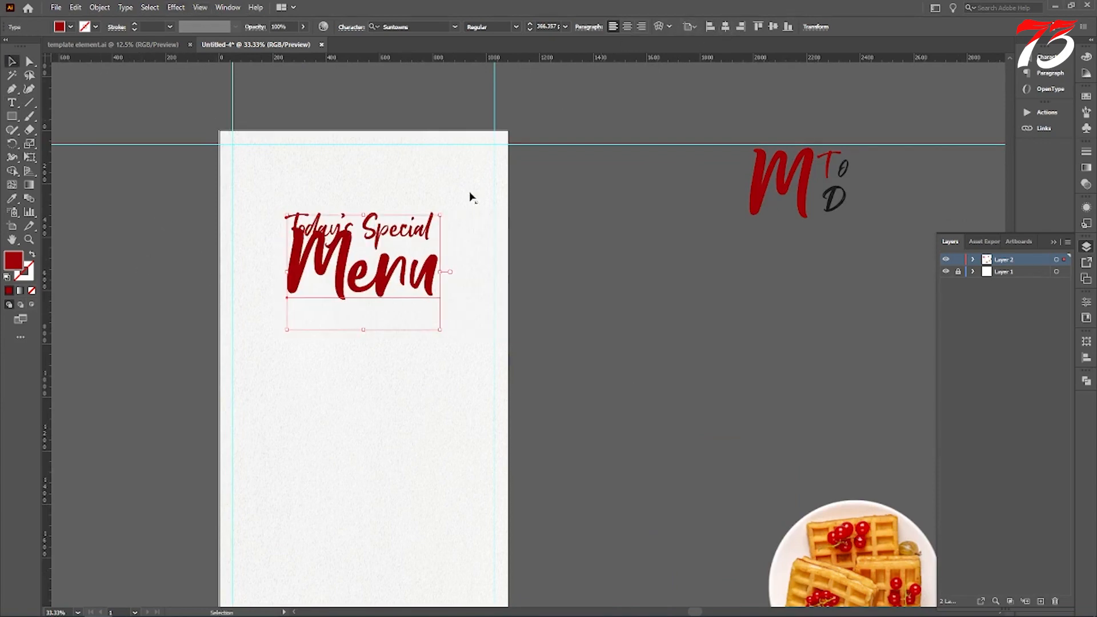
pyautogui.scroll(2, 356, 257)
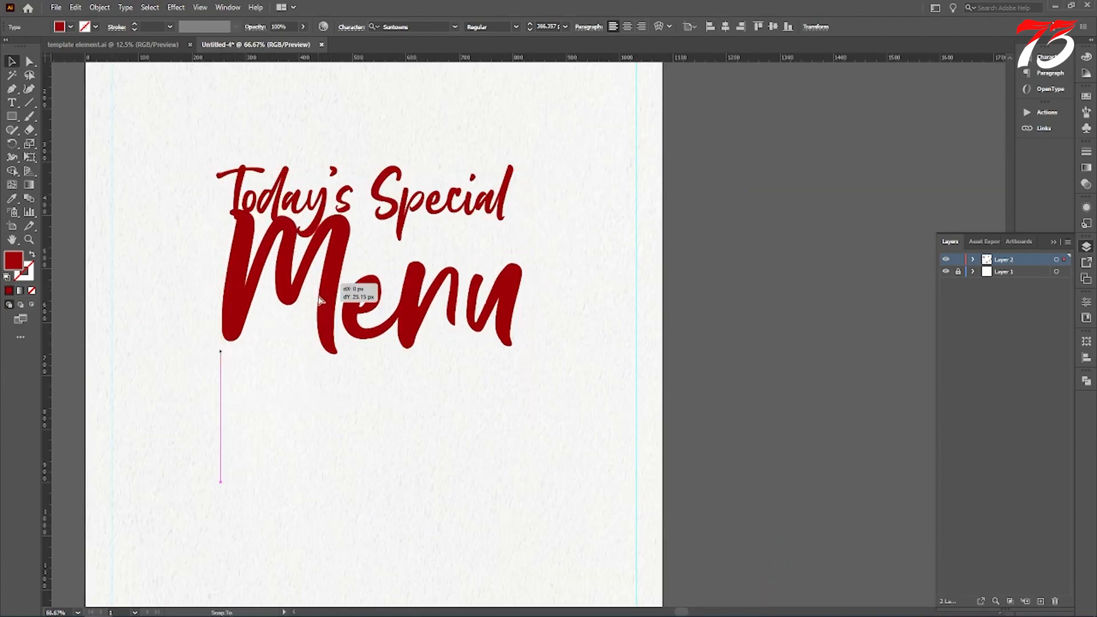
pyautogui.click(510, 162)
pyautogui.click(856, 206)
pyautogui.click(645, 140)
pyautogui.hotkey('ctrl', '2')
pyautogui.click(504, 185)
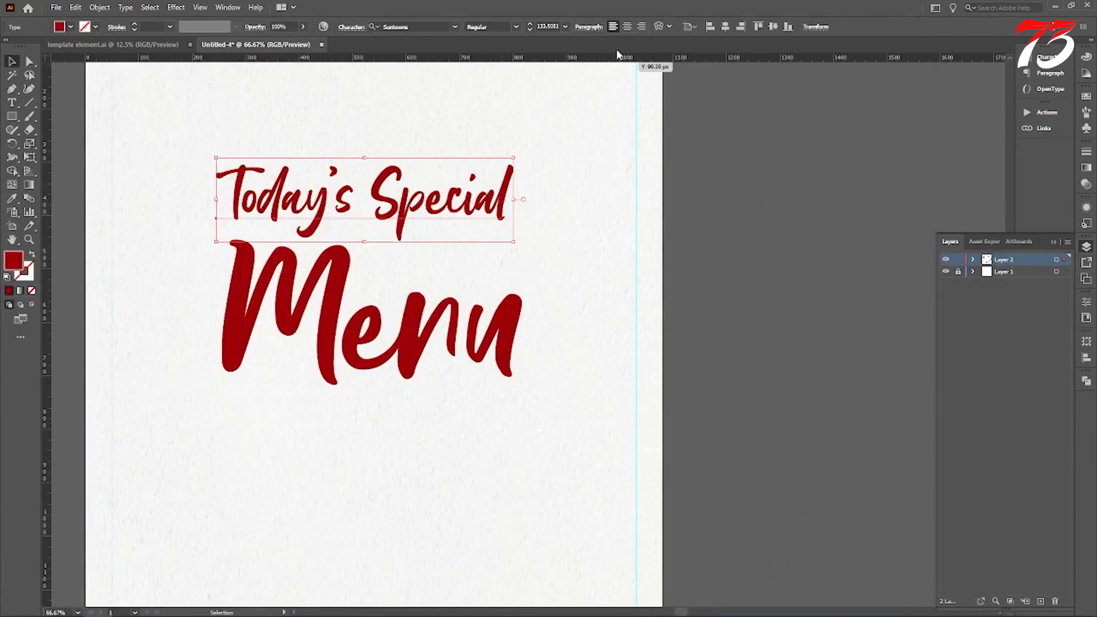
pyautogui.click(725, 27)
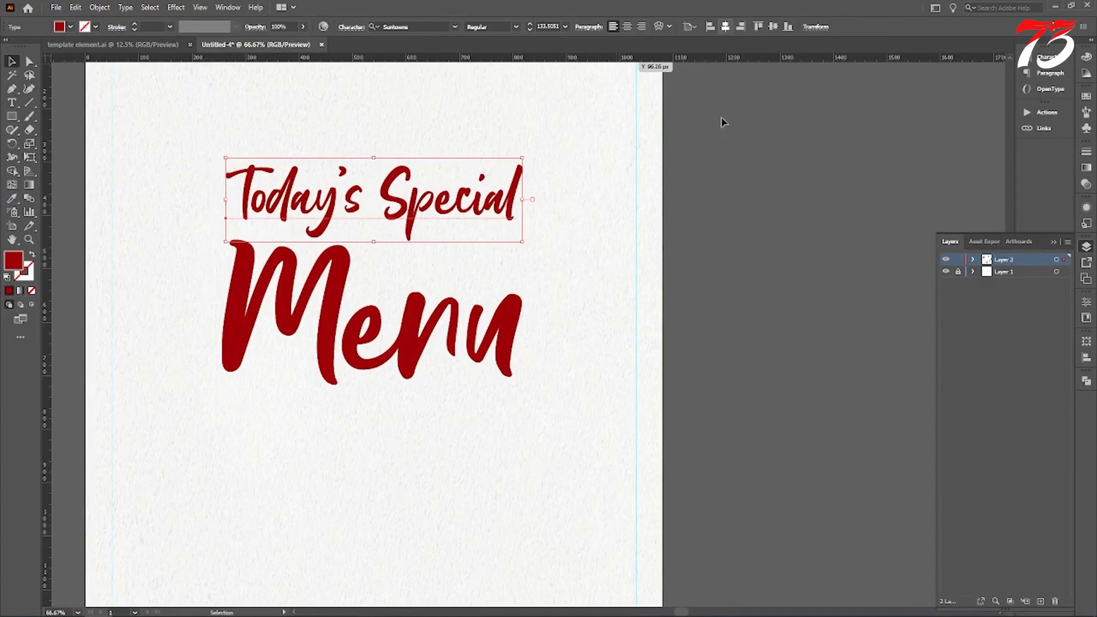
pyautogui.click(713, 248)
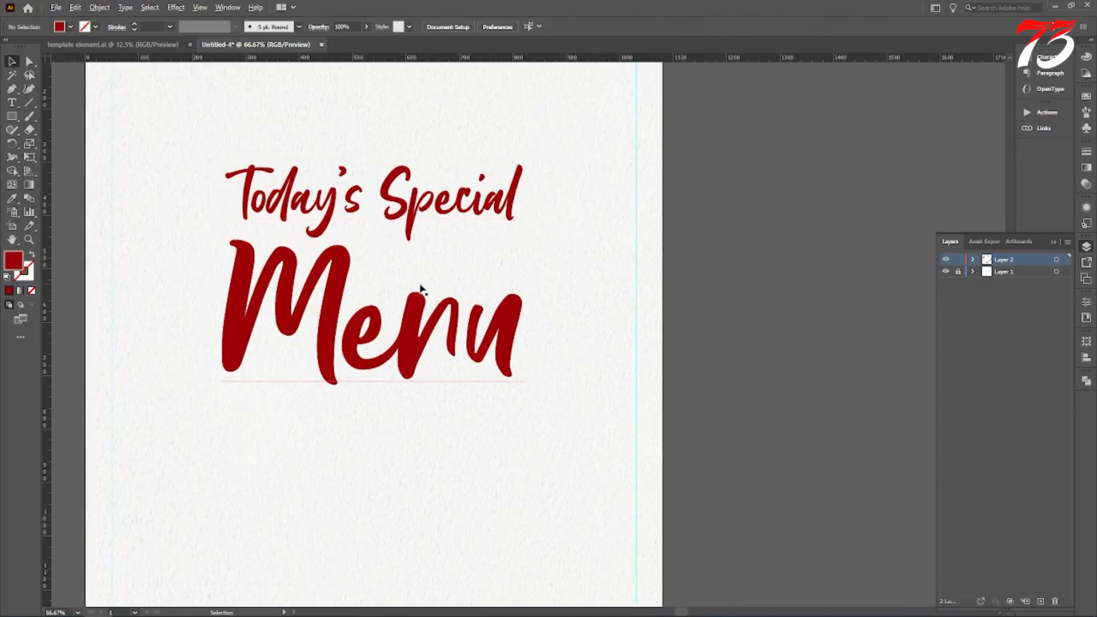
# Bring the black sample letter D to the front and move it into the gap above the "enu" of "Menu"
pyautogui.hotkey('ctrl', '-')
pyautogui.hotkey('ctrl', '-')
pyautogui.moveTo(900, 214); pyautogui.dragTo(578, 258)
pyautogui.rightClick(576, 258)
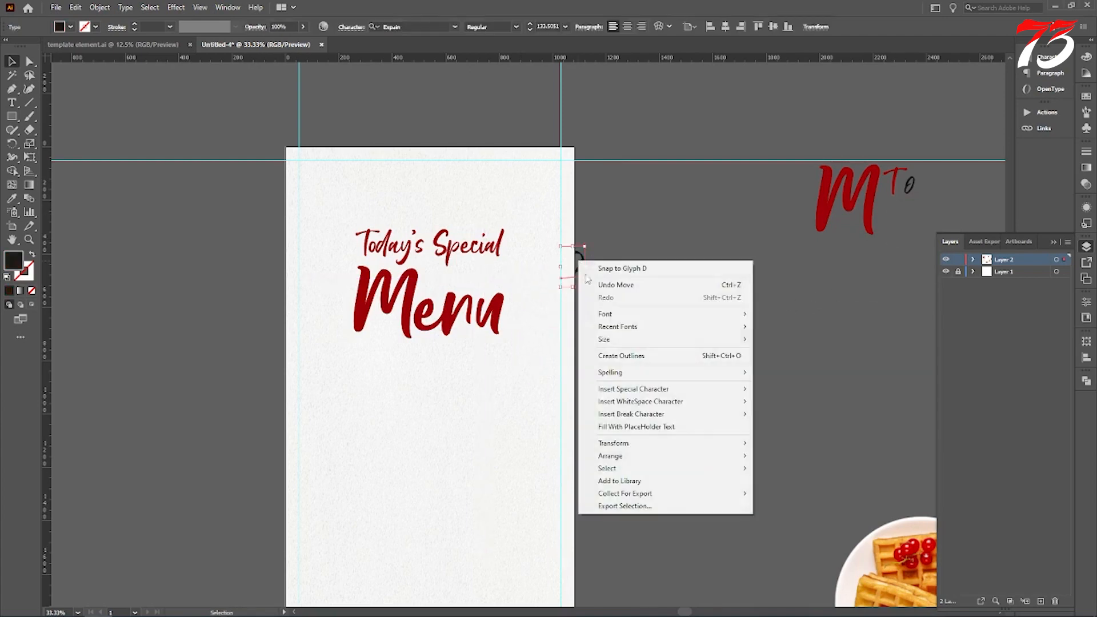
pyautogui.moveTo(623, 456)
pyautogui.click(790, 456)
pyautogui.hotkey('ctrl', '+')
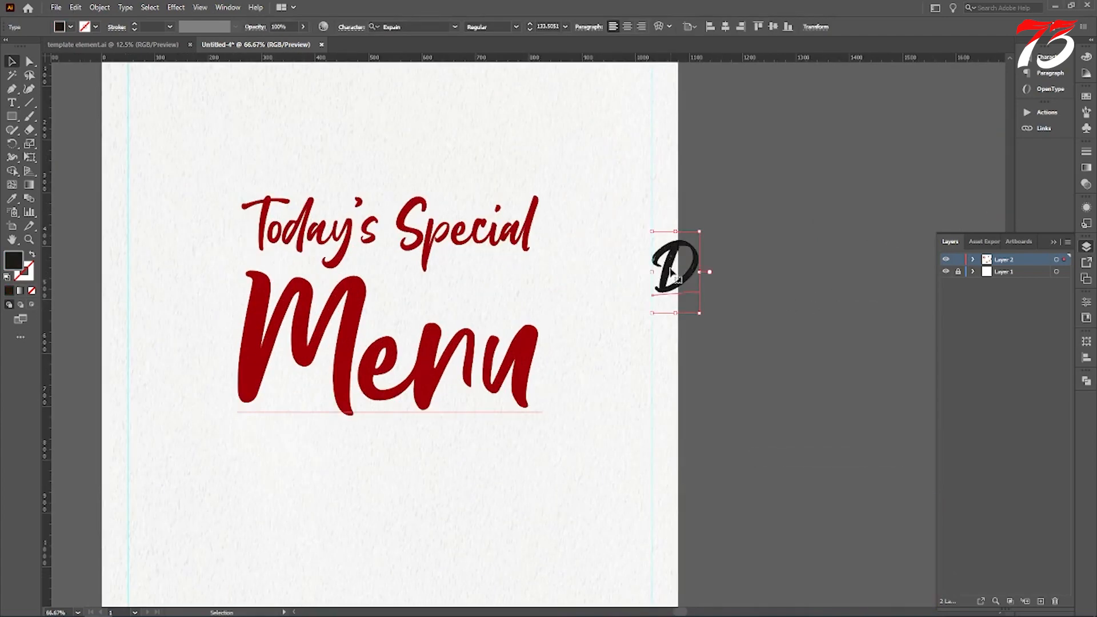
pyautogui.moveTo(674, 266); pyautogui.dragTo(411, 302)
# Extend the black D into the word "Delicious"
pyautogui.click(11, 103)
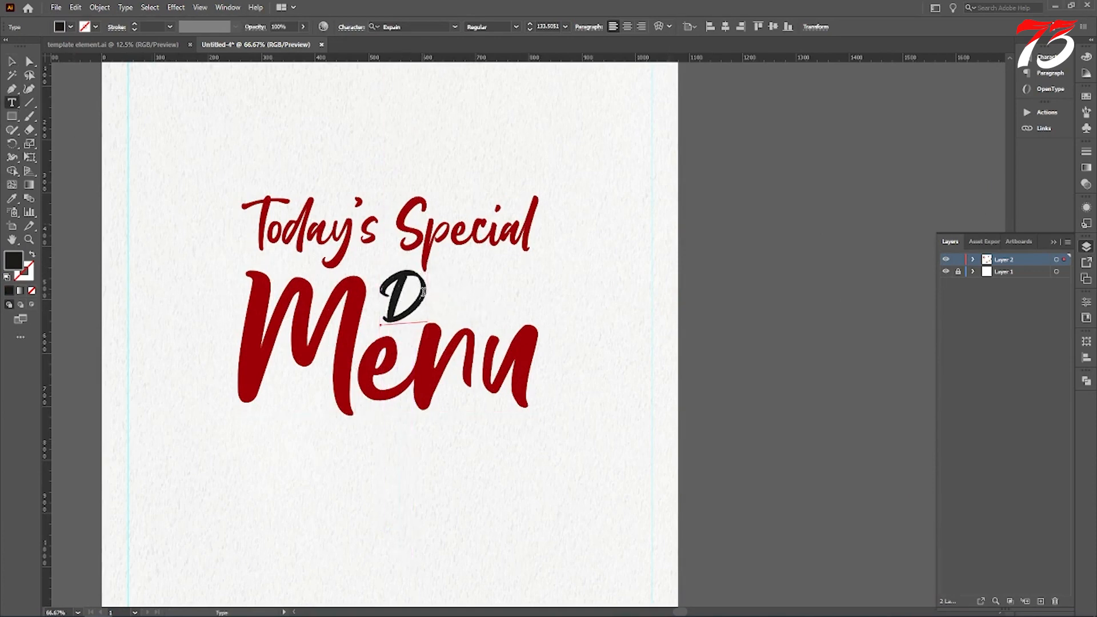
pyautogui.click(423, 291)
pyautogui.write('e;o')
pyautogui.press('BackSpace')
pyautogui.press('BackSpace')
pyautogui.press('BackSpace')
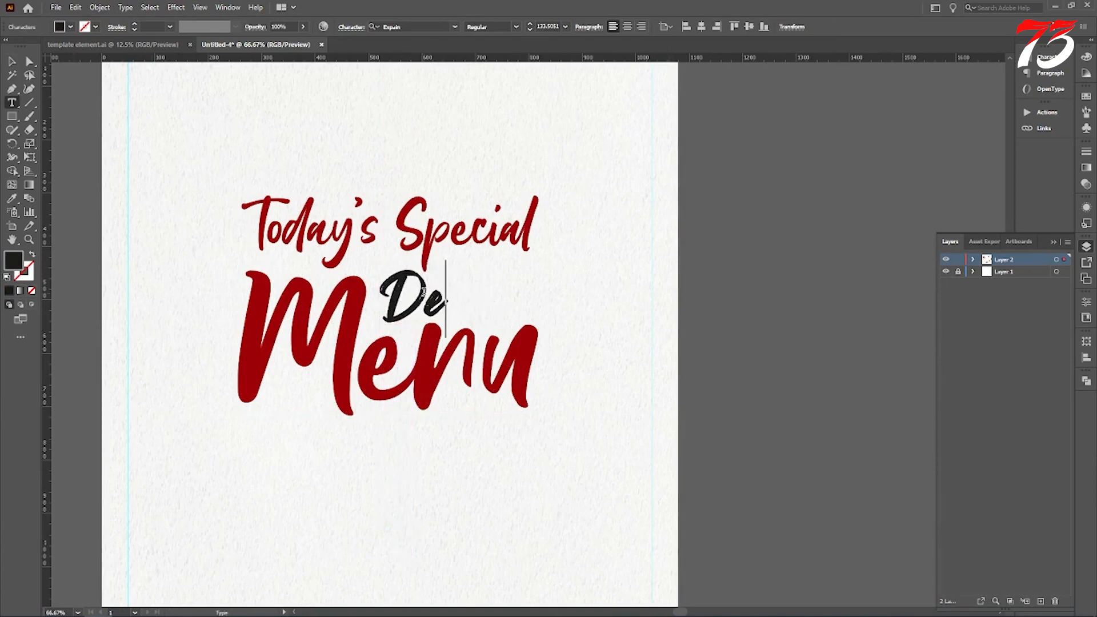
pyautogui.write('elicious')
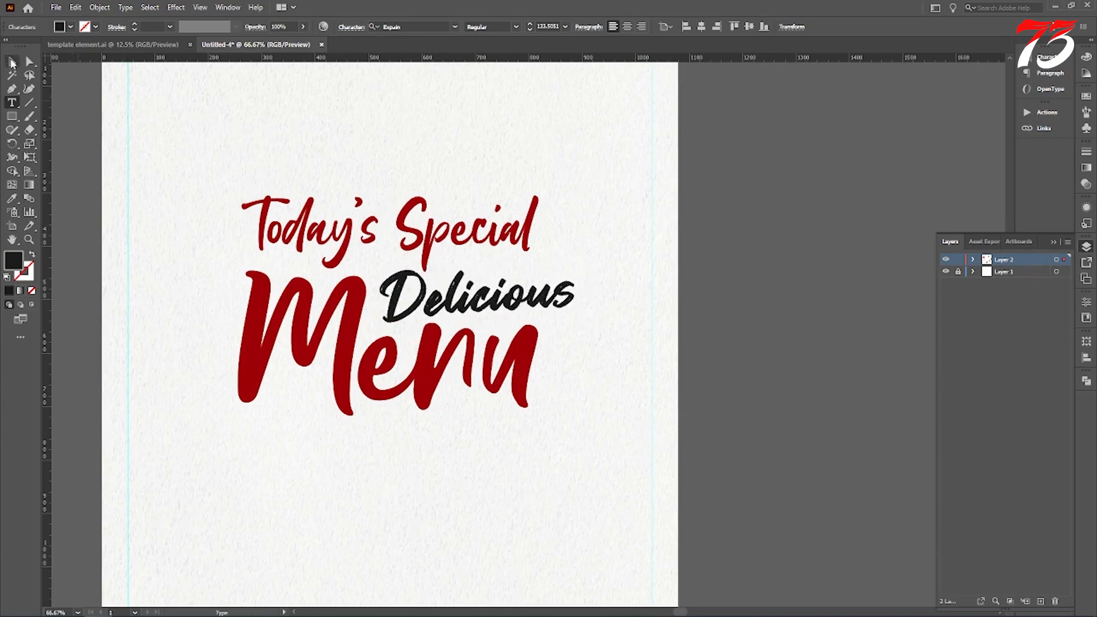
# Nudge "Delicious" left and slightly up so it sits close against the M of "Menu"
pyautogui.click(11, 64)
pyautogui.press('Left')
pyautogui.press('Left')
pyautogui.press('Left')
pyautogui.press('Left')
pyautogui.press('Left')
pyautogui.press('Left')
pyautogui.press('Left')
pyautogui.press('Left')
pyautogui.press('Left')
pyautogui.press('Left')
pyautogui.press('Left')
pyautogui.press('Left')
pyautogui.press('Left')
pyautogui.press('Left')
pyautogui.press('Left')
pyautogui.press('Left')
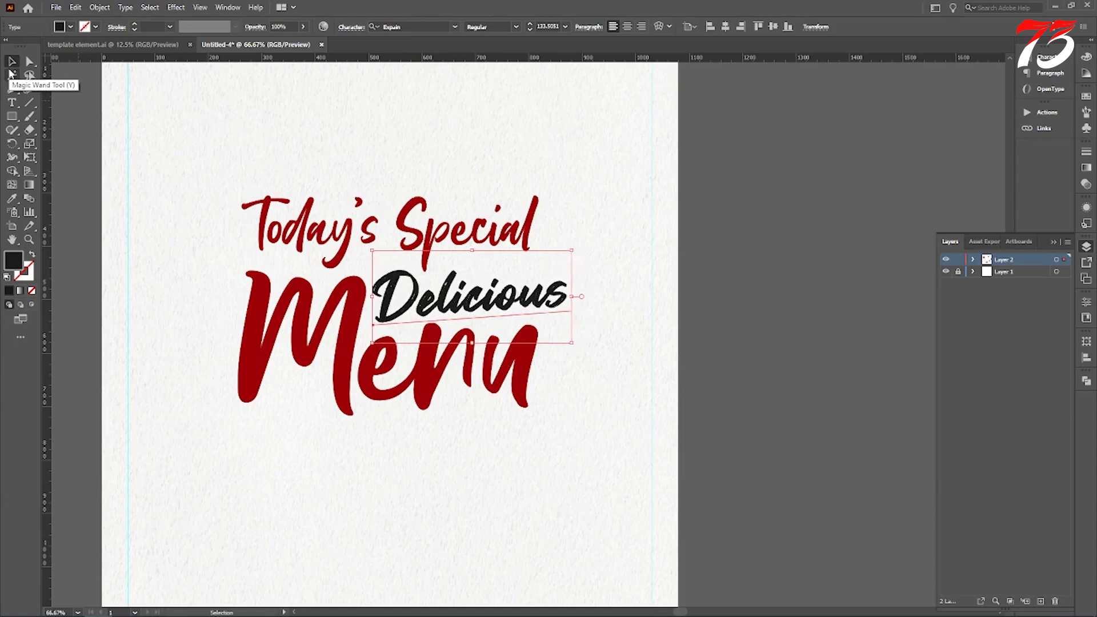
pyautogui.press('Up')
pyautogui.press('Up')
pyautogui.press('Up')
pyautogui.press('Up')
pyautogui.press('Up')
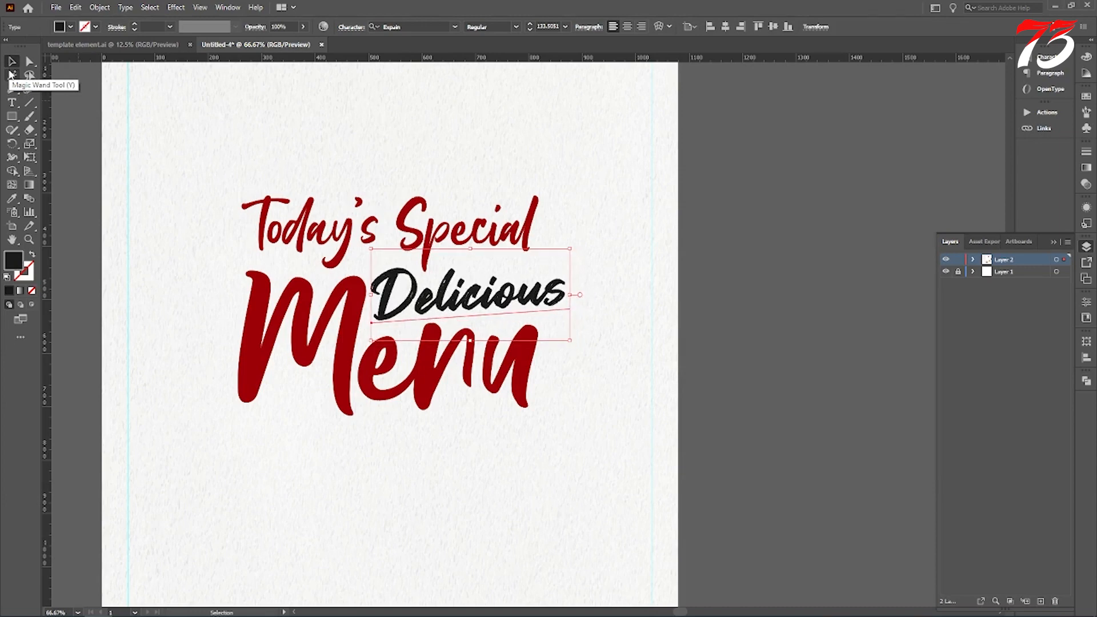
# Nudge "Today's Special" down to tighten the gap above "Menu" and "Delicious"
pyautogui.click(547, 247)
pyautogui.click(420, 201)
pyautogui.press('Down')
pyautogui.press('Down')
pyautogui.press('Down')
pyautogui.press('Down')
pyautogui.press('Down')
pyautogui.press('Down')
pyautogui.press('Down')
pyautogui.press('Down')
pyautogui.press('Down')
pyautogui.press('Down')
pyautogui.press('Down')
pyautogui.press('Down')
pyautogui.press('Down')
pyautogui.press('Down')
pyautogui.press('Down')
pyautogui.press('Down')
pyautogui.press('Down')
pyautogui.press('Down')
pyautogui.press('Down')
pyautogui.press('Down')
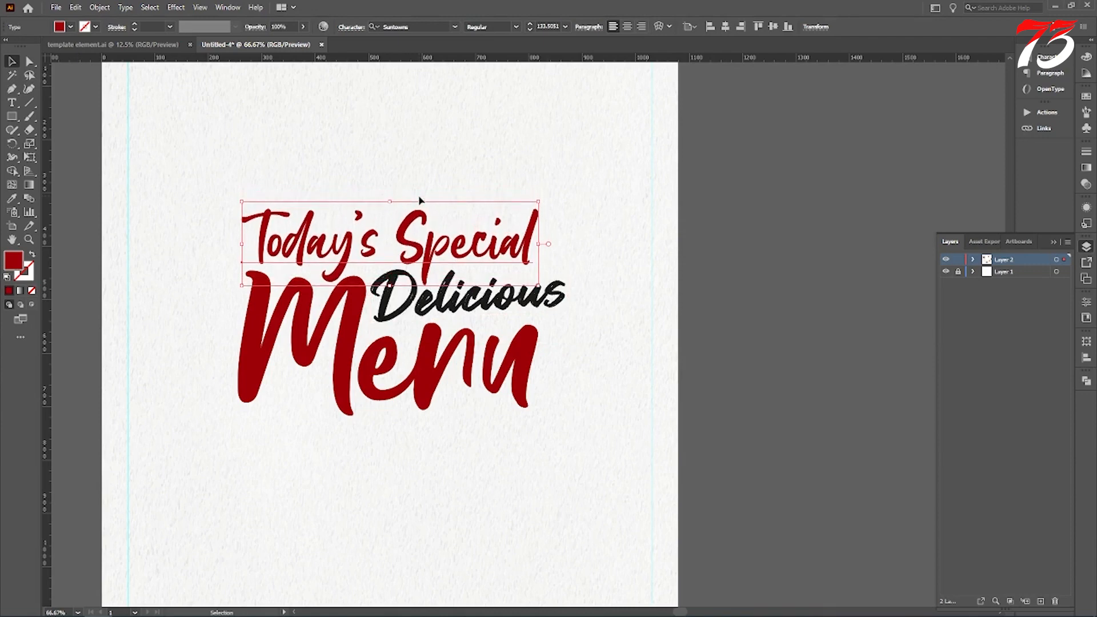
pyautogui.click(652, 273)
# Bring the small black sample letter O to the front and place it on the artboard just below the M of "Menu"
pyautogui.scroll(-5, 639, 290)
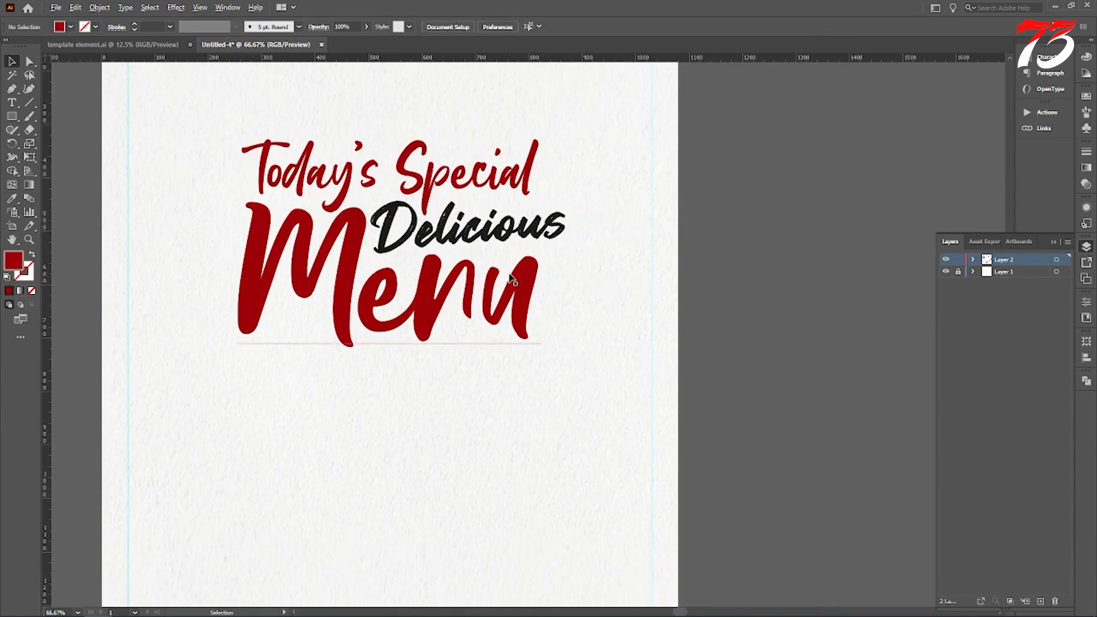
pyautogui.scroll(-2, 510, 275)
pyautogui.moveTo(928, 163); pyautogui.dragTo(652, 279)
pyautogui.rightClick(653, 279)
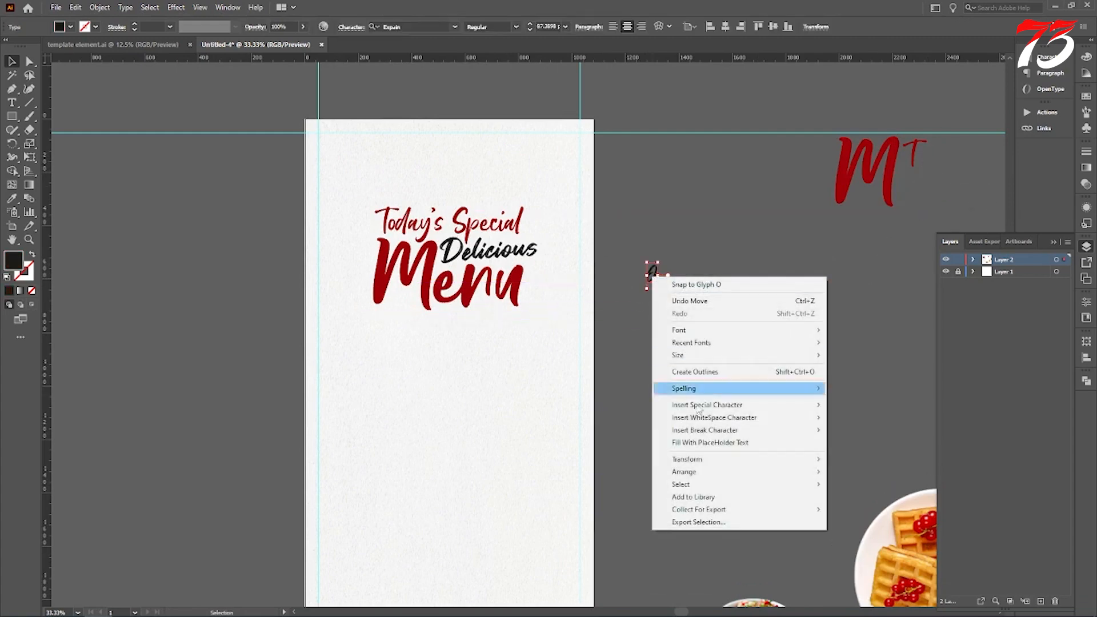
pyautogui.moveTo(694, 475)
pyautogui.click(897, 473)
pyautogui.scroll(2, 363, 299)
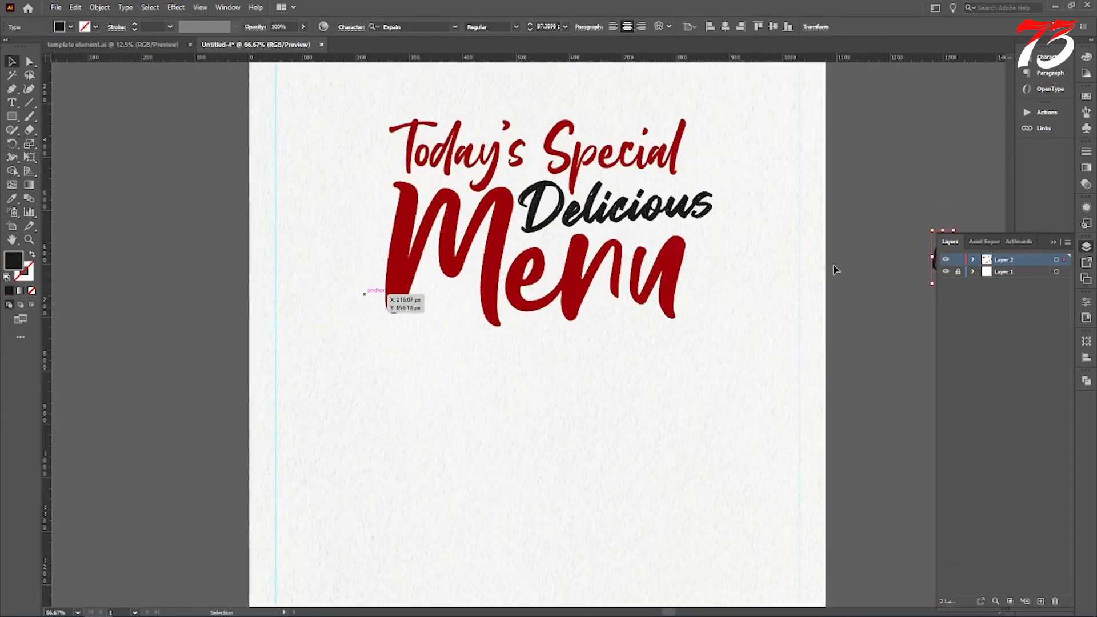
pyautogui.scroll(-2, 540, 264)
pyautogui.moveTo(742, 257); pyautogui.dragTo(470, 317)
pyautogui.scroll(1, 469, 318)
# Replace the black O with the text "Only This Weekend"
pyautogui.click(12, 103)
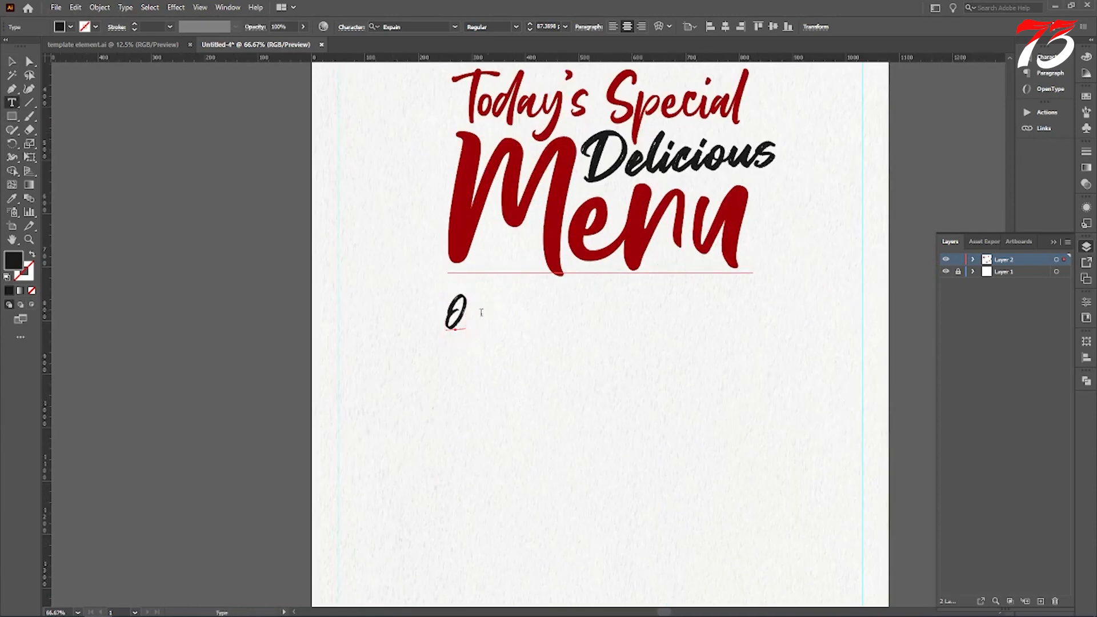
pyautogui.click(367, 305)
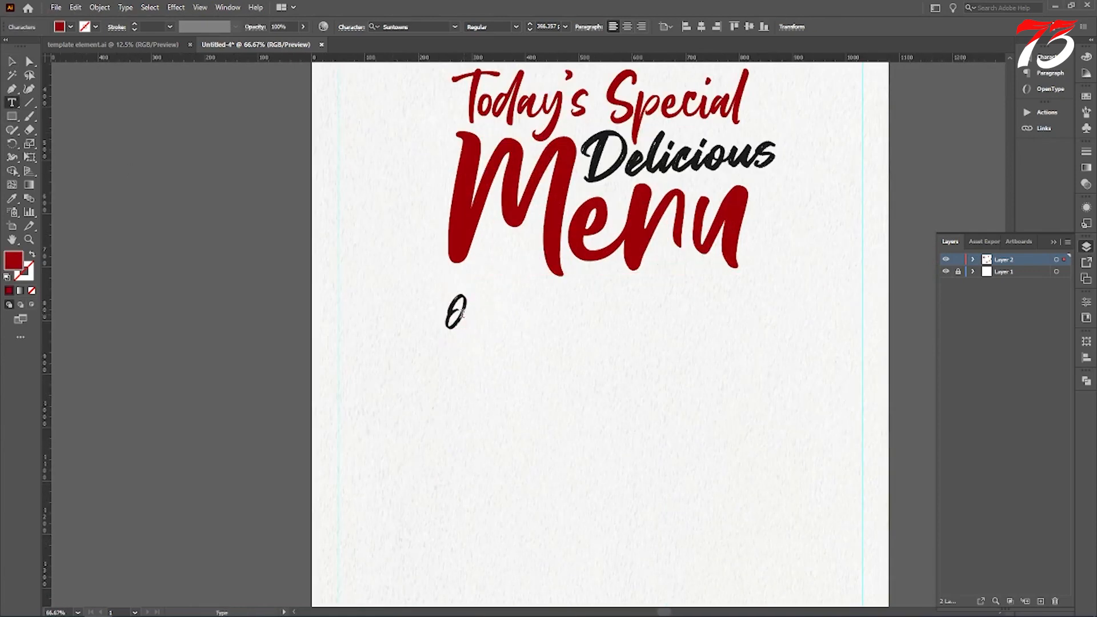
pyautogui.moveTo(464, 312); pyautogui.dragTo(446, 314)
pyautogui.write('Onl')
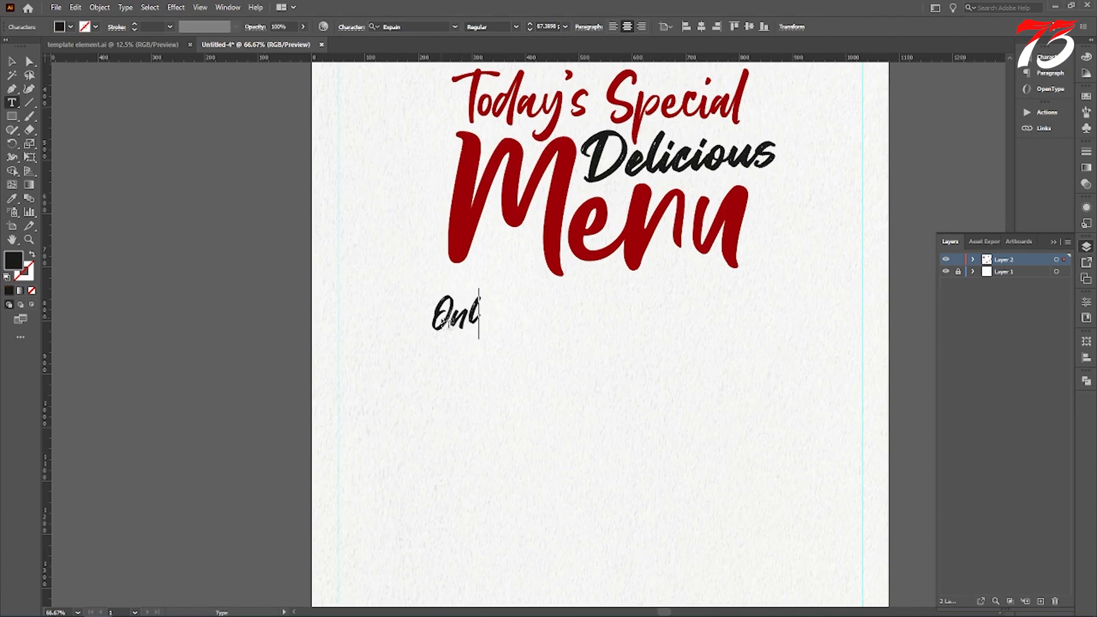
pyautogui.write('y Th')
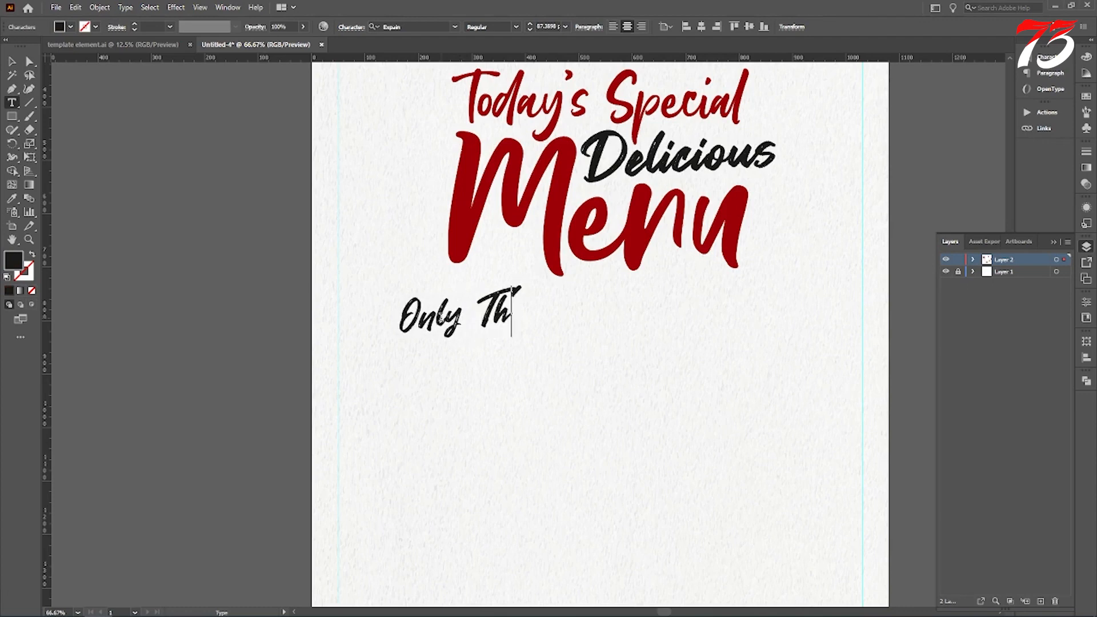
pyautogui.write('is Weekend')
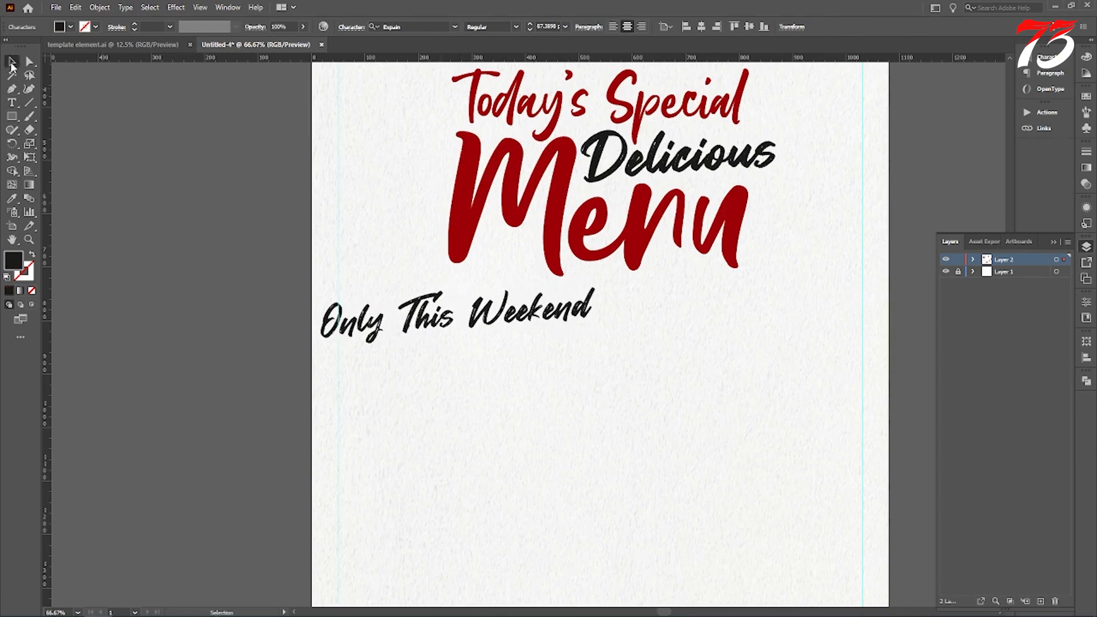
# Centre "Only This Weekend" horizontally on the artboard and nudge it up closer to "Menu"
pyautogui.click(11, 63)
pyautogui.click(725, 26)
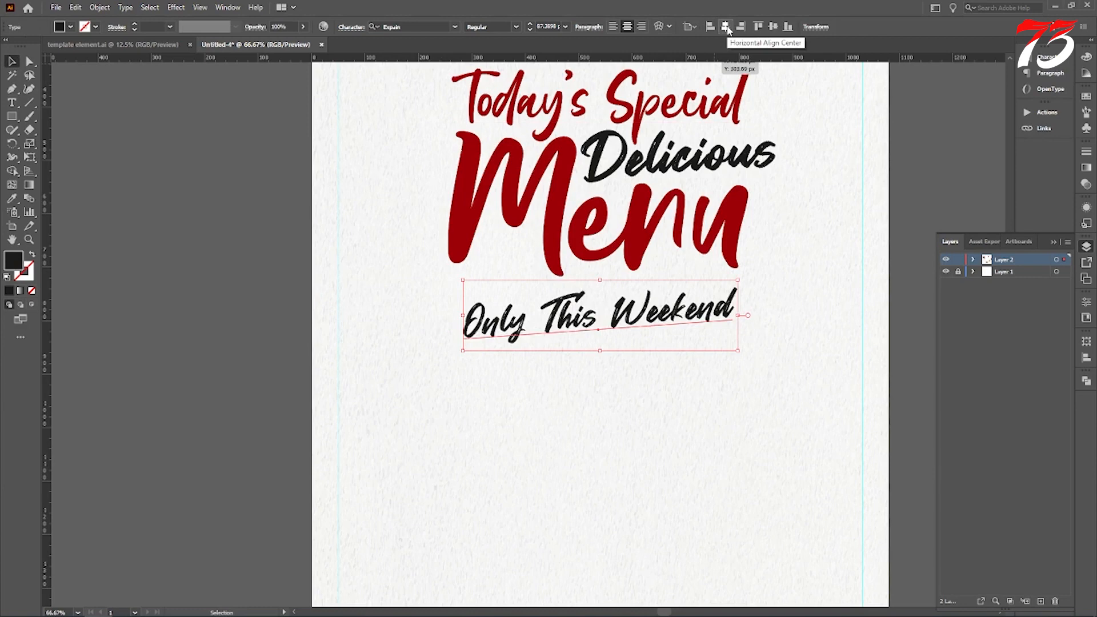
pyautogui.hotkey('ctrl', 'a')
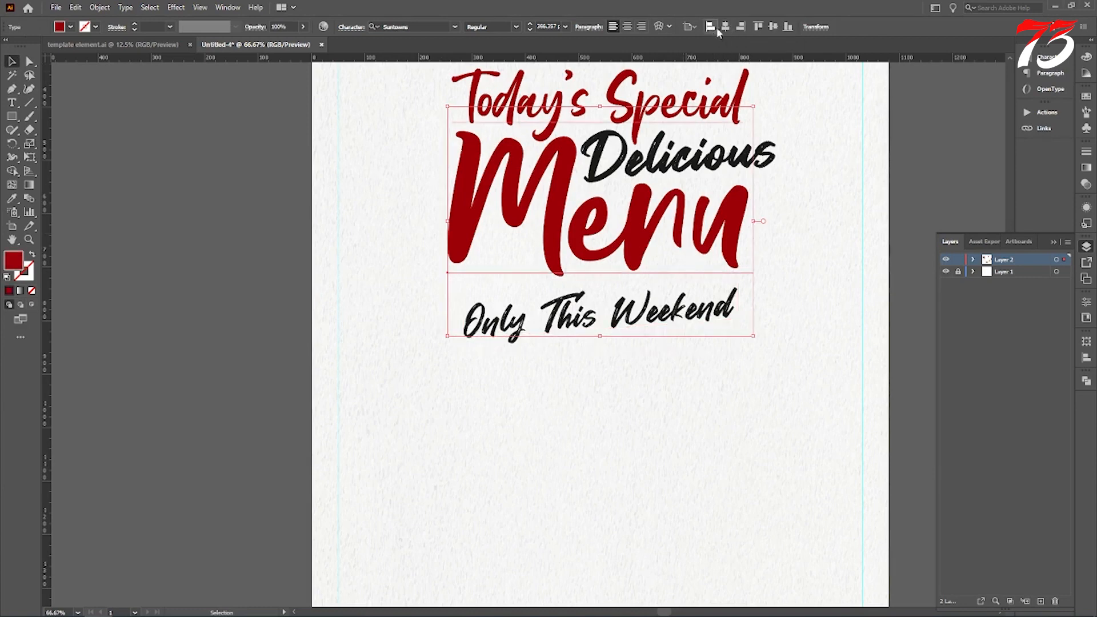
pyautogui.click(907, 184)
pyautogui.scroll(-1, 637, 308)
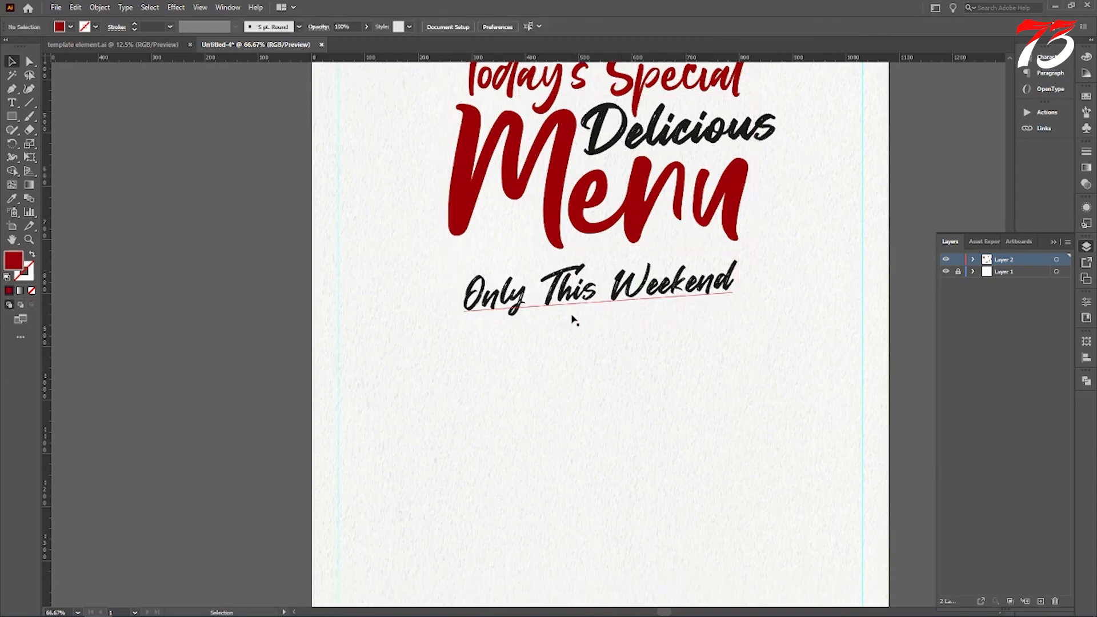
pyautogui.scroll(-1, 705, 313)
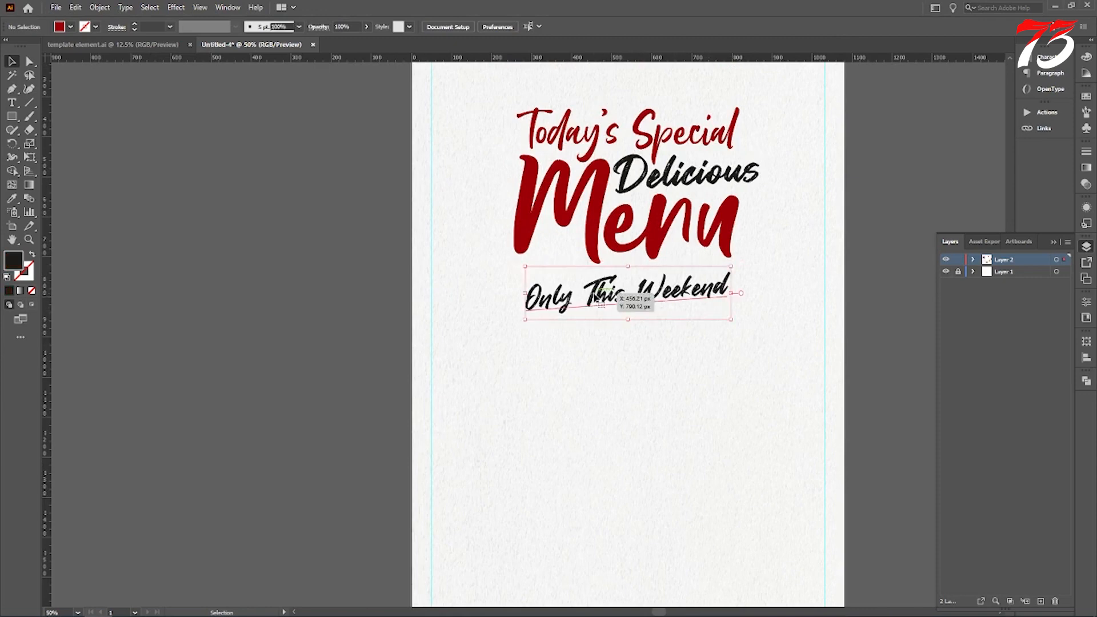
pyautogui.click(632, 294)
pyautogui.scroll(1, 632, 294)
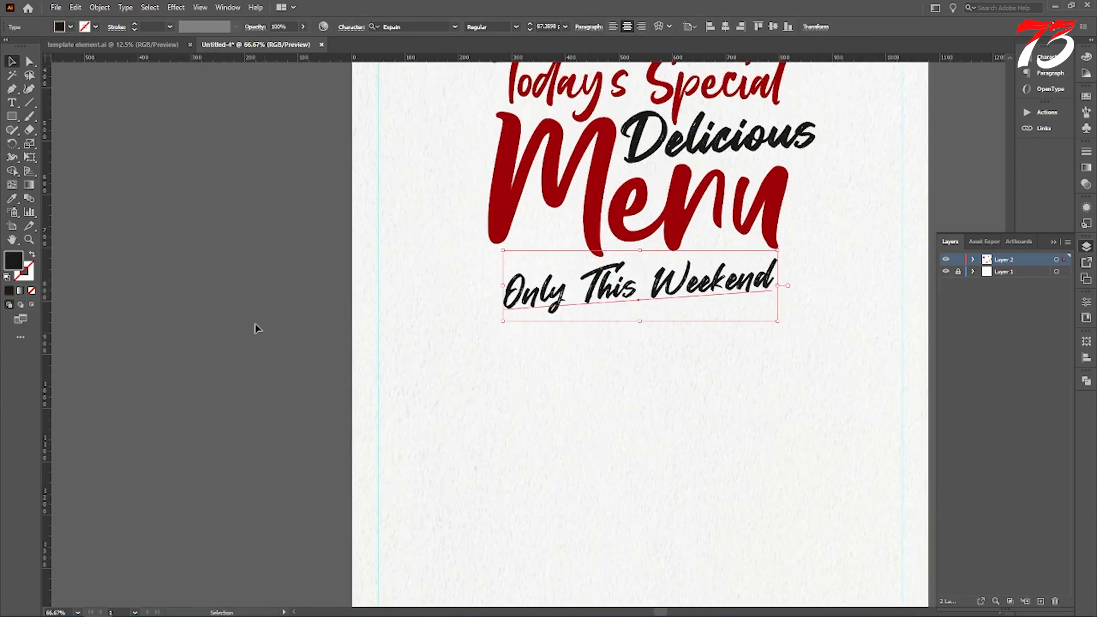
pyautogui.click(417, 318)
pyautogui.scroll(-2, 492, 406)
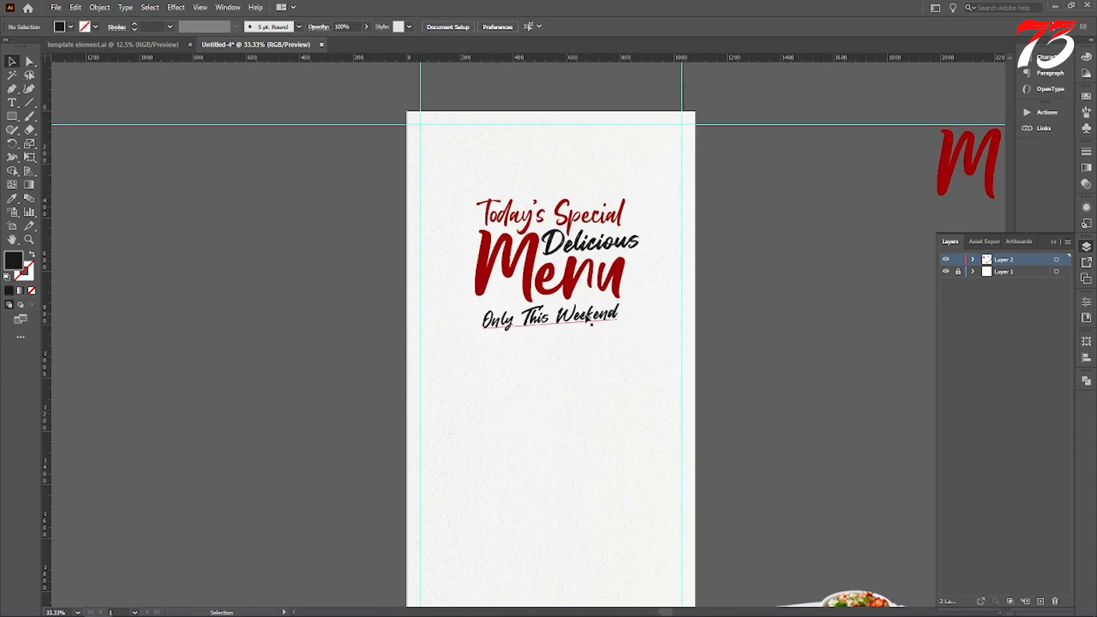
# Place two copies of "Only This Weekend" beside the artboard and delete the original below "Menu"
pyautogui.moveTo(591, 322); pyautogui.dragTo(824, 433)
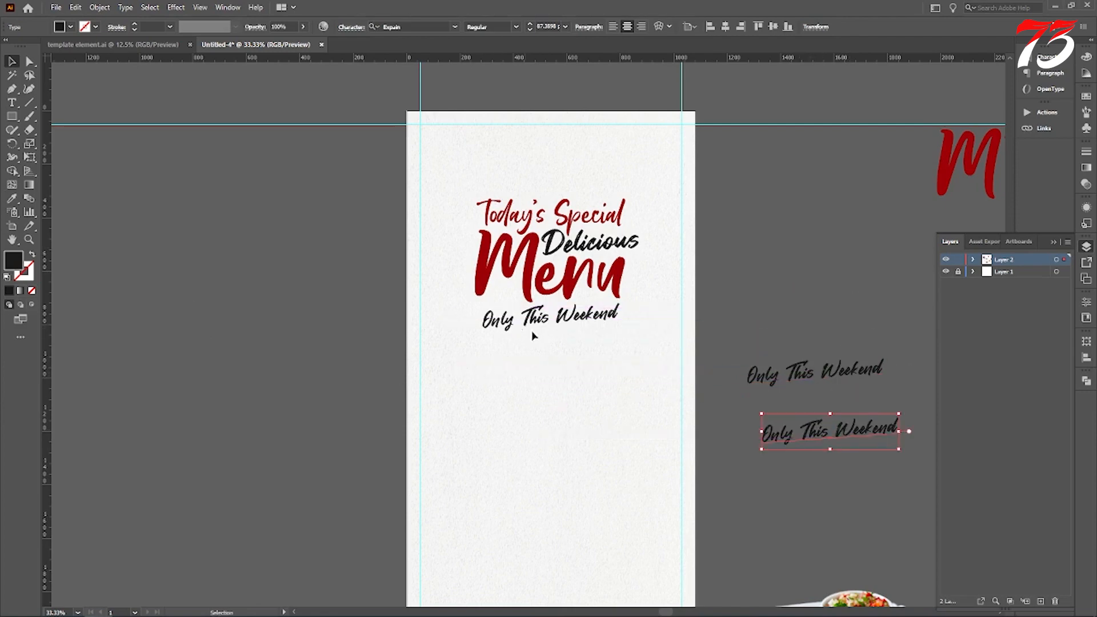
pyautogui.moveTo(536, 327); pyautogui.dragTo(540, 321)
pyautogui.press('Delete')
# Duplicate "Menu" directly below itself and apply the black text style sampled from the upper "Only This Weekend" copy
pyautogui.moveTo(540, 275); pyautogui.dragTo(540, 343)
pyautogui.click(12, 197)
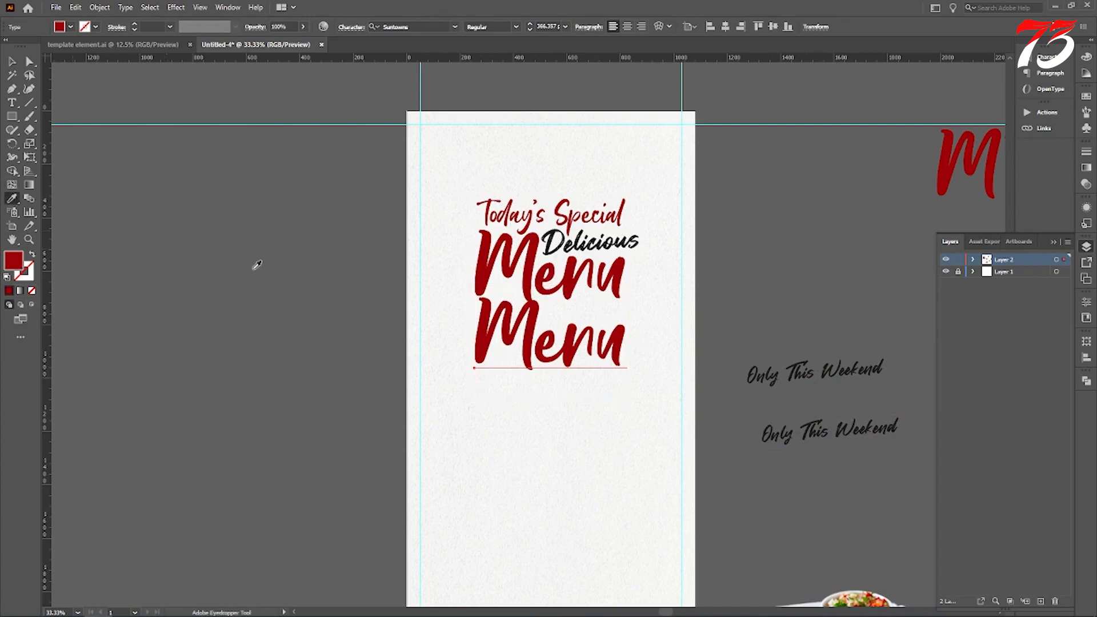
pyautogui.click(765, 372)
# Change the lower "Menu" copy's wording to "Only This Weekend" and centre it horizontally on the artboard
pyautogui.press('t')
pyautogui.doubleClick(495, 362)
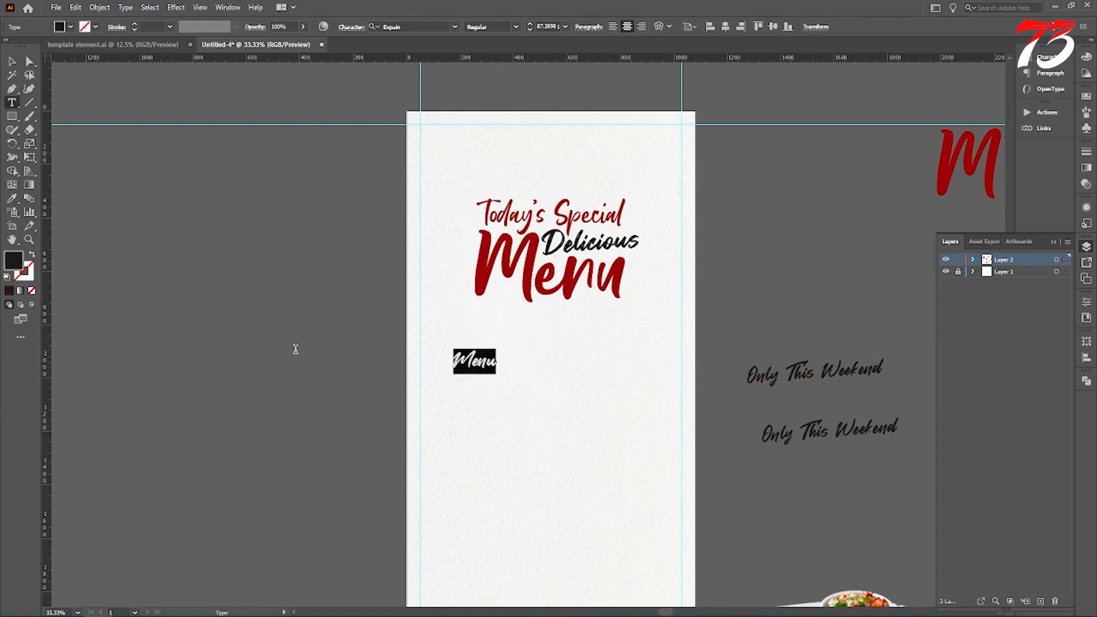
pyautogui.write('Only THis')
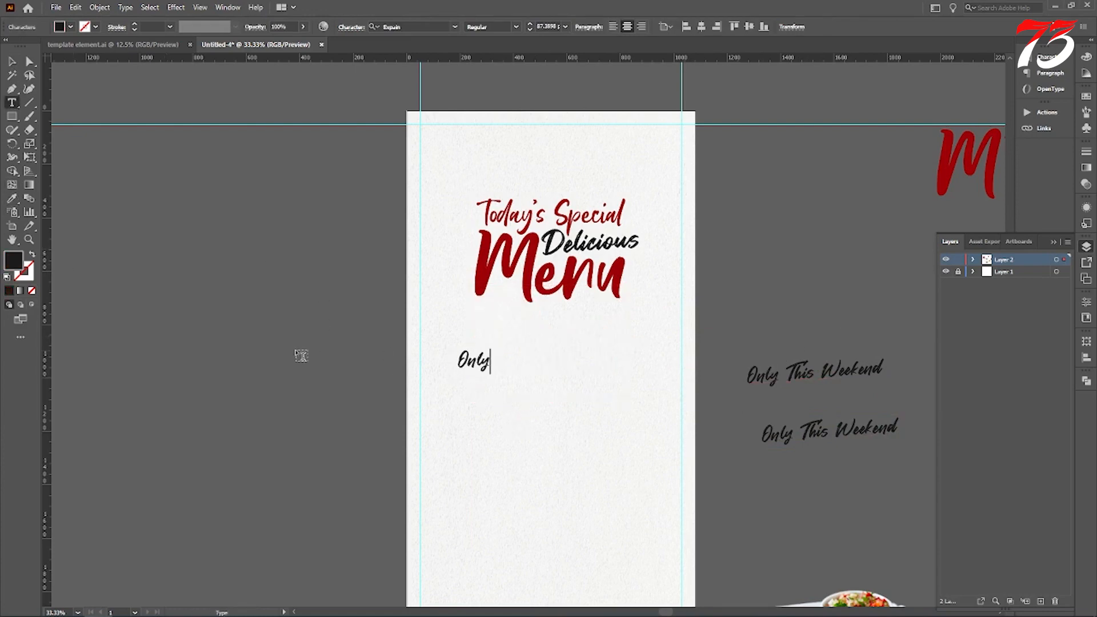
pyautogui.press('BackSpace')
pyautogui.press('BackSpace')
pyautogui.press('BackSpace')
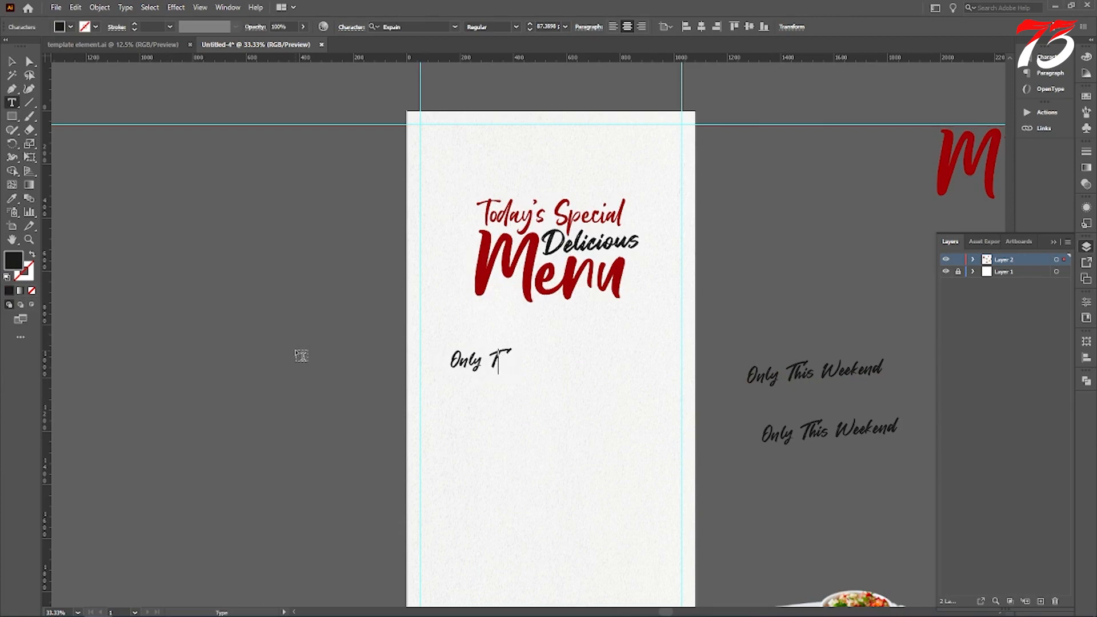
pyautogui.write('his We')
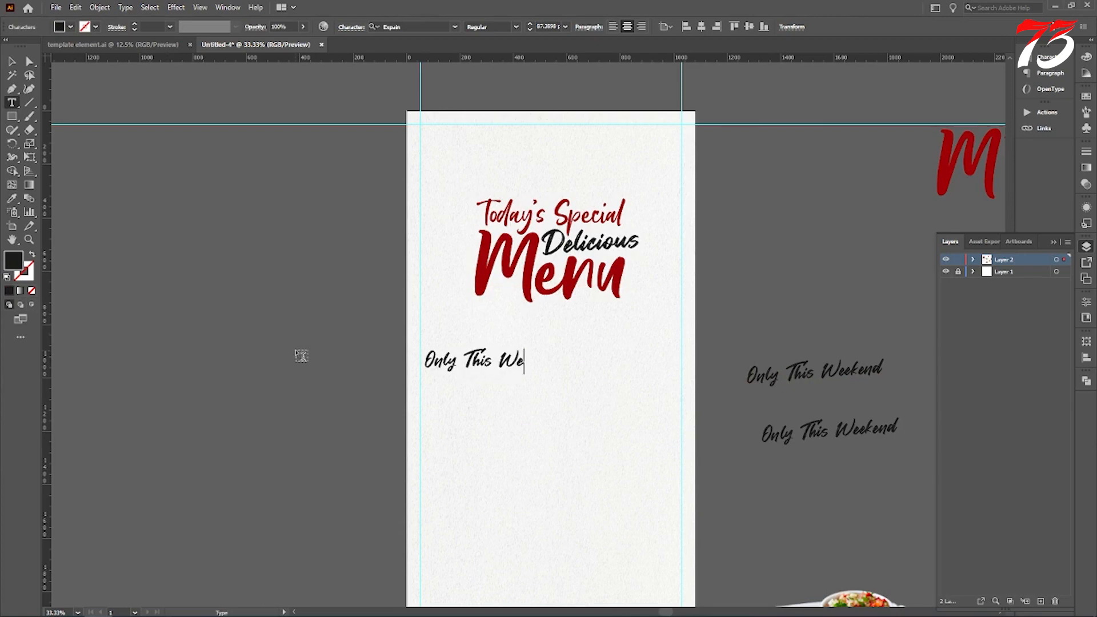
pyautogui.write('ekend')
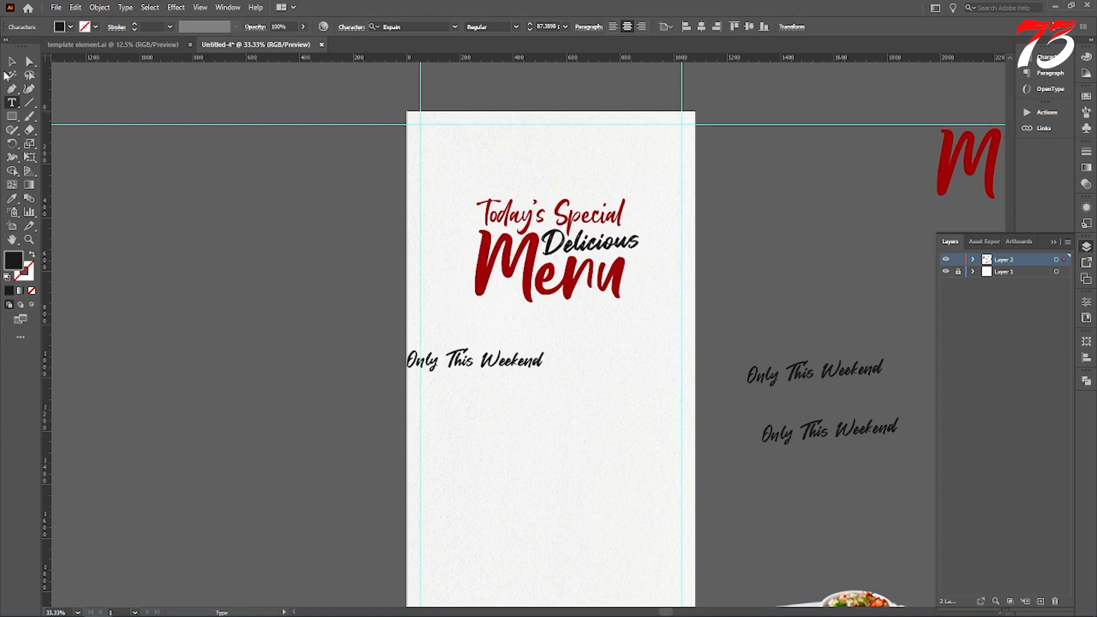
pyautogui.click(11, 61)
pyautogui.click(726, 29)
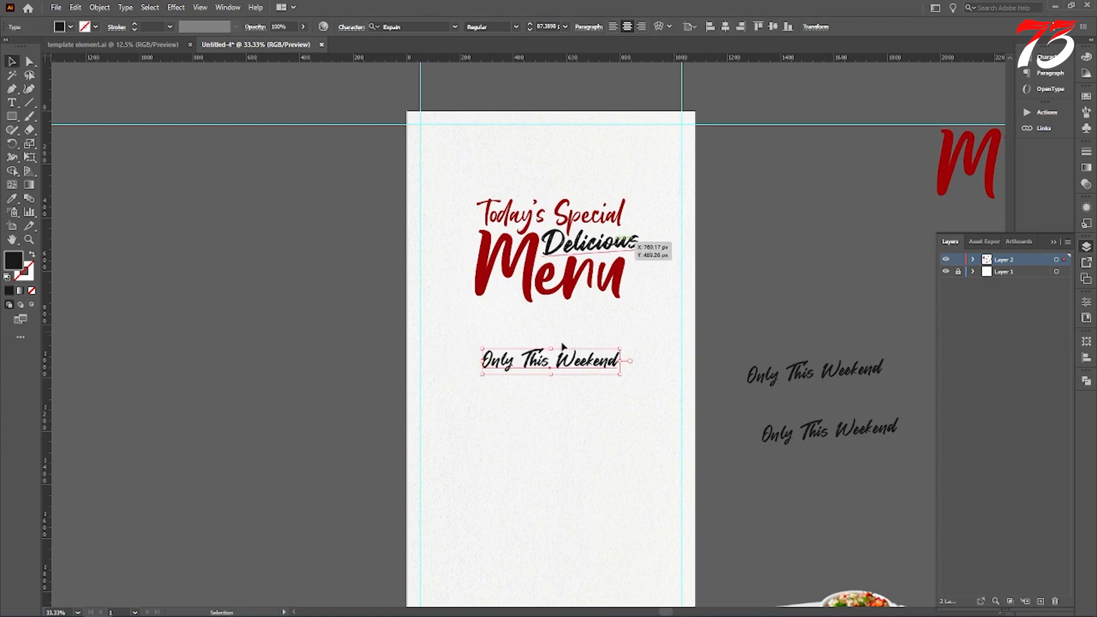
# Move the "Only This Weekend" line straight up to sit just below "Menu"
pyautogui.hotkey('ctrl', '1')
pyautogui.moveTo(486, 384); pyautogui.dragTo(481, 266)
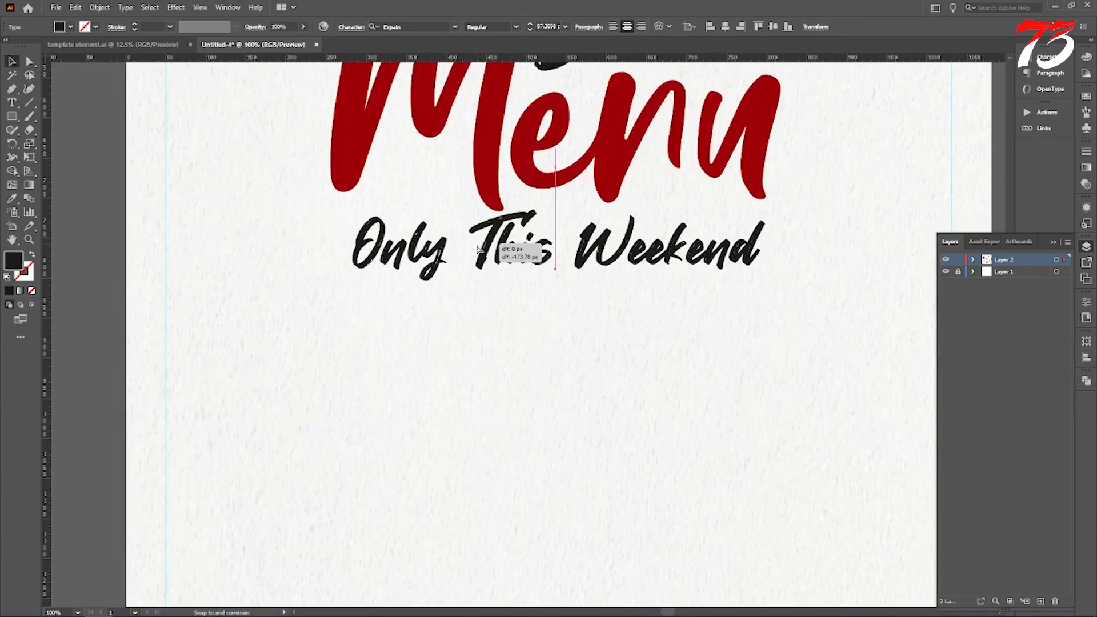
pyautogui.hotkey('ctrl', '0')
pyautogui.click(751, 385)
pyautogui.press('a')
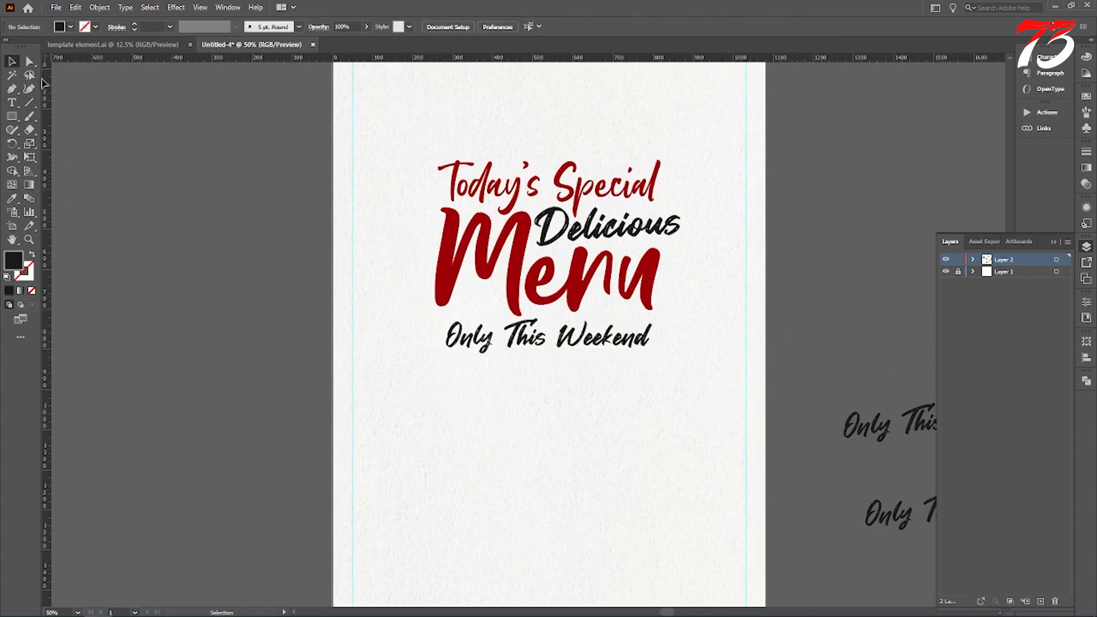
# Draw a slightly rising straight line about 574 px long beneath "Only This Weekend" with the Pen tool
pyautogui.click(12, 90)
pyautogui.click(429, 363)
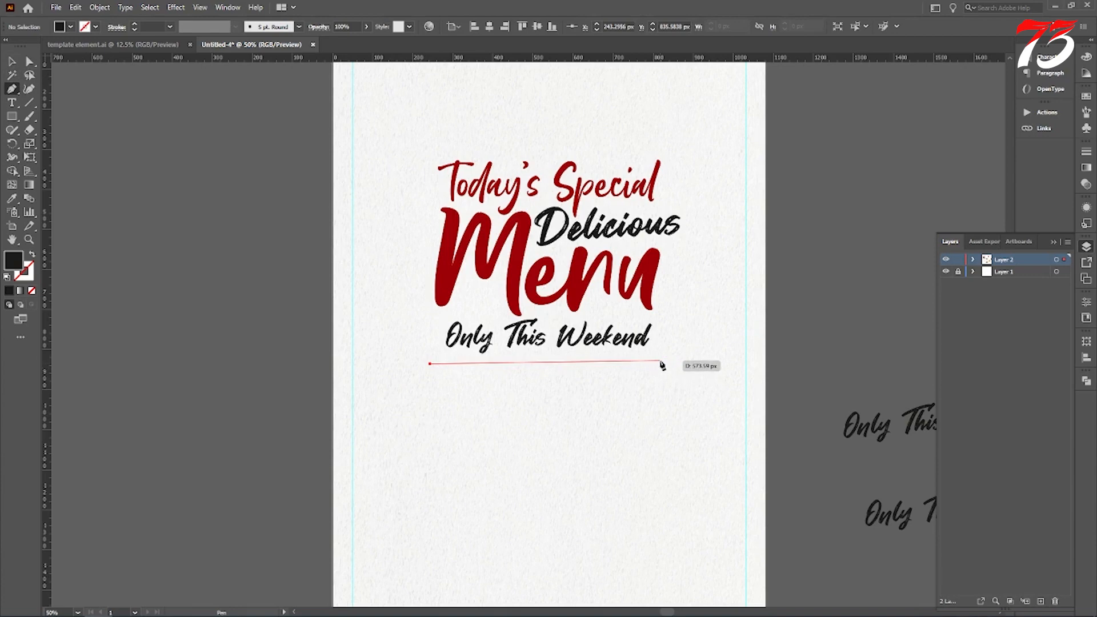
pyautogui.click(661, 361)
pyautogui.click(11, 62)
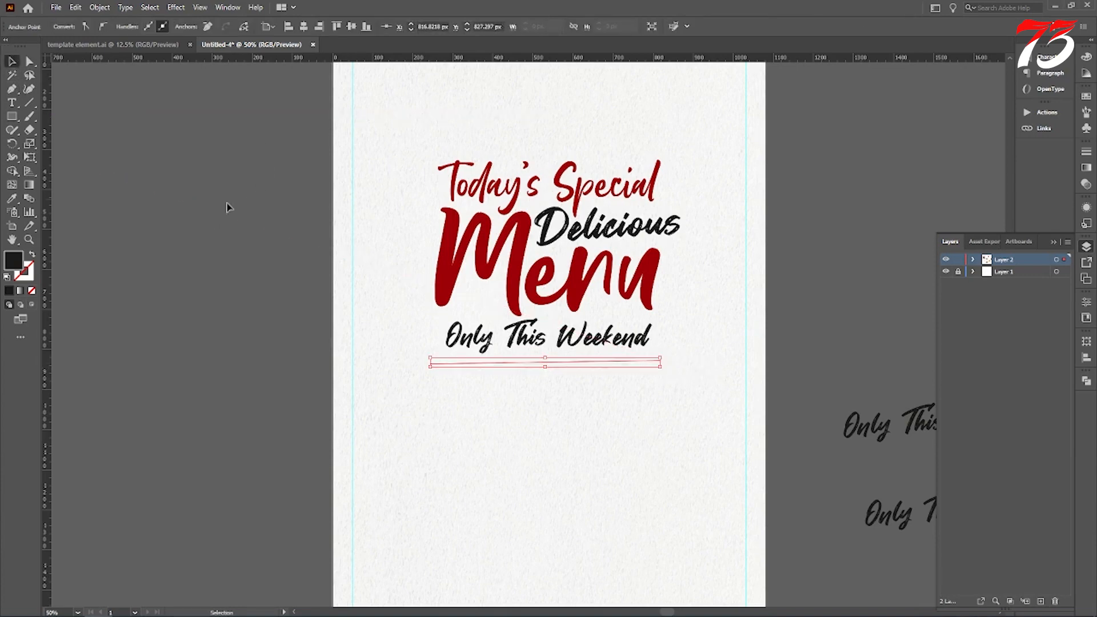
pyautogui.click(227, 207)
pyautogui.scroll(2, 547, 366)
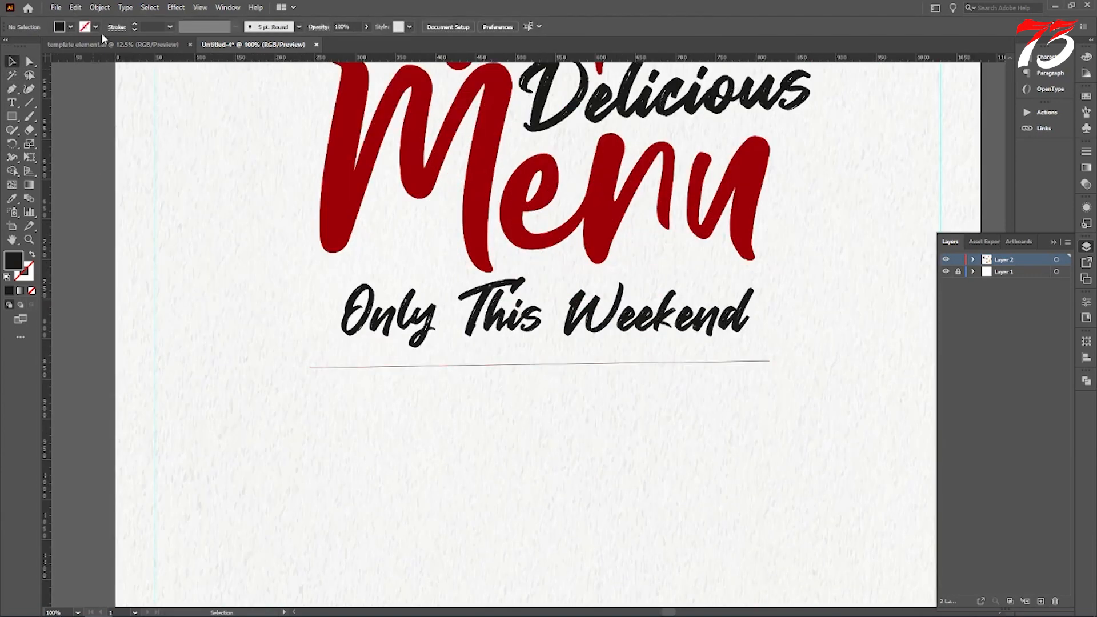
# Give the line a black 6 pt stroke with the width profile that tapers at both ends
pyautogui.click(136, 23)
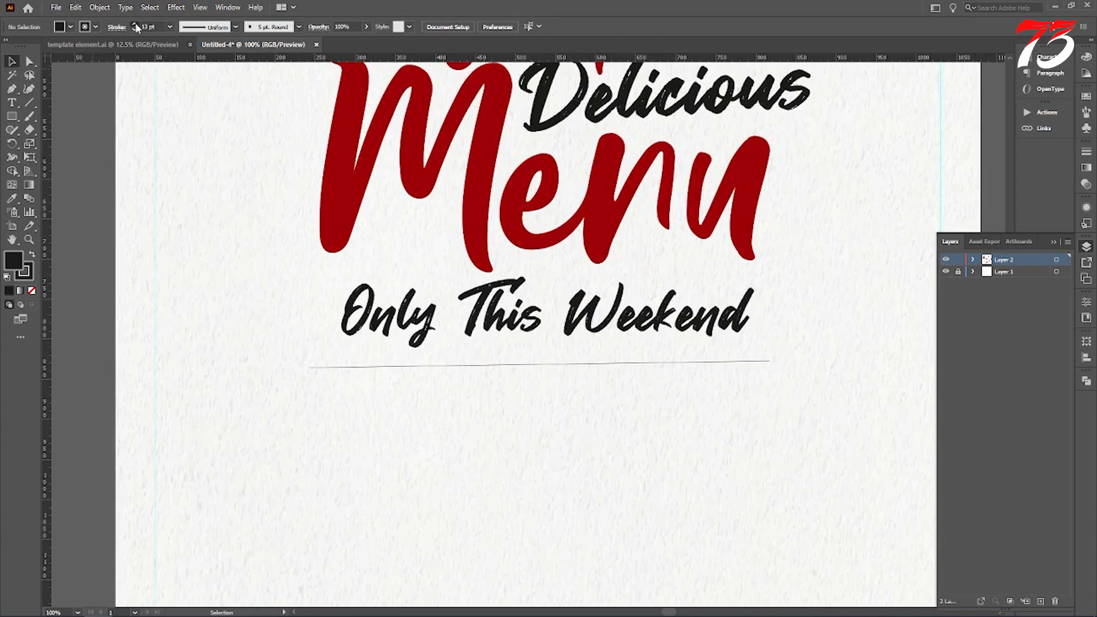
pyautogui.click(341, 367)
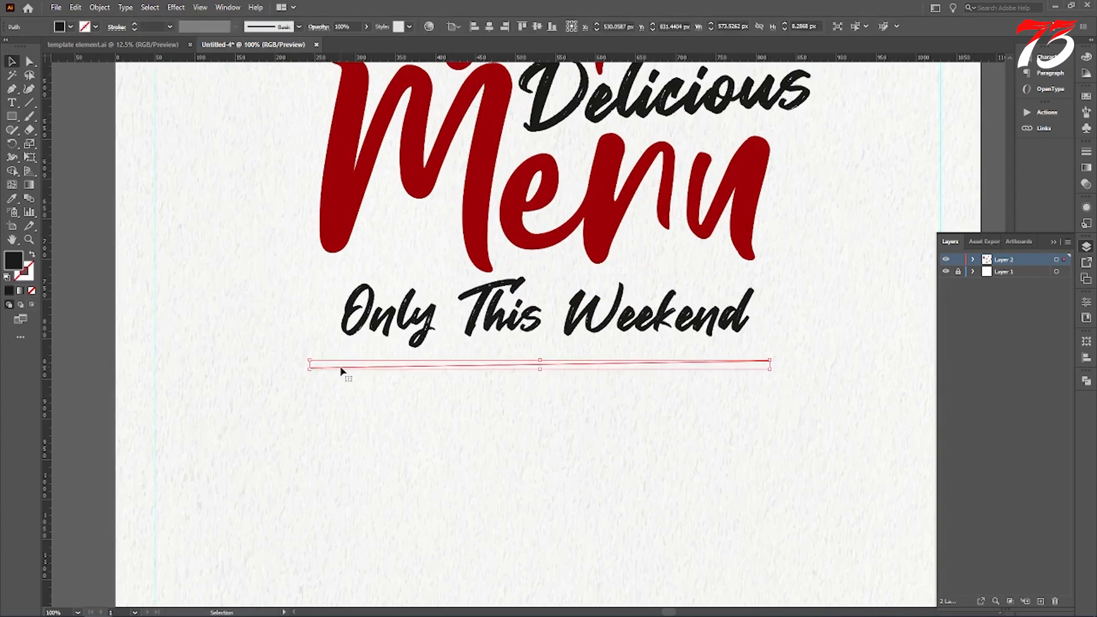
pyautogui.click(133, 24)
pyautogui.click(236, 26)
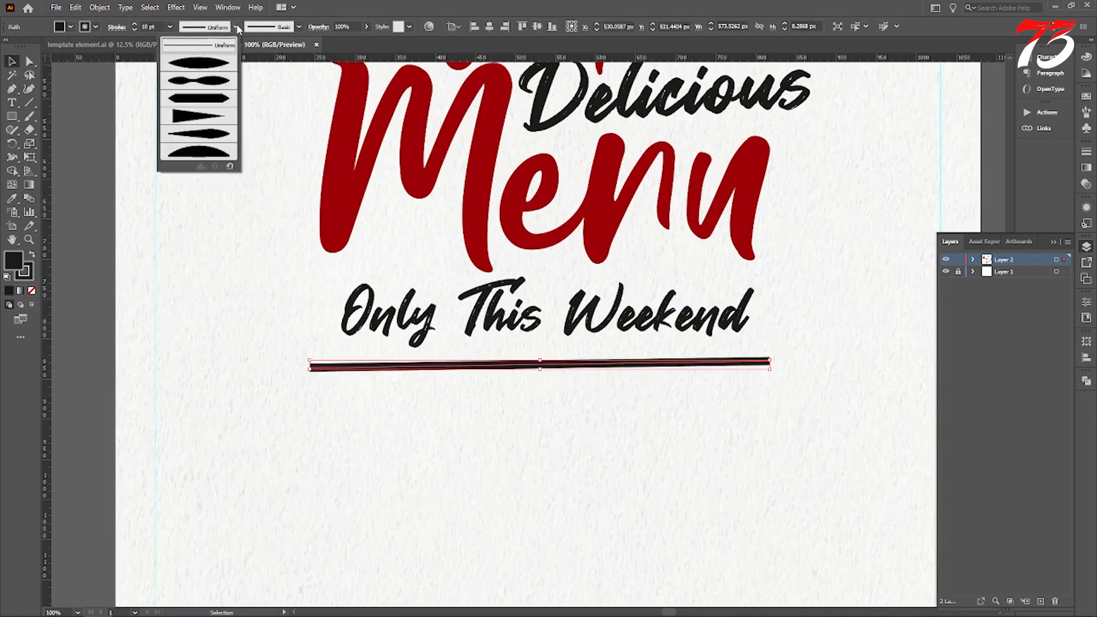
pyautogui.click(218, 67)
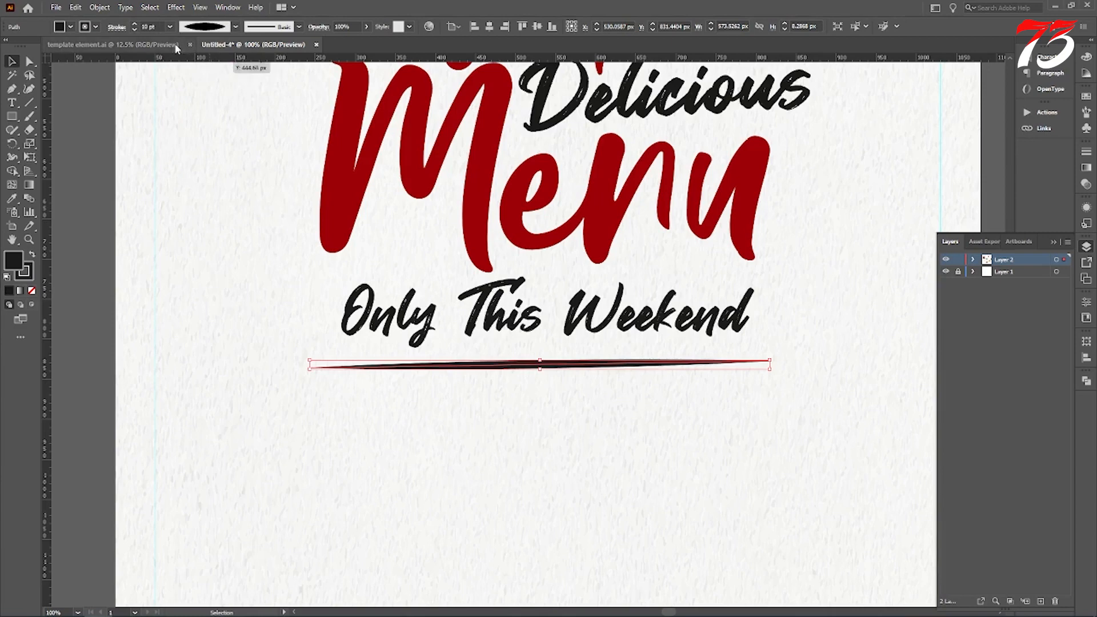
pyautogui.click(136, 30)
pyautogui.click(136, 29)
pyautogui.click(136, 29)
pyautogui.click(136, 30)
pyautogui.click(136, 30)
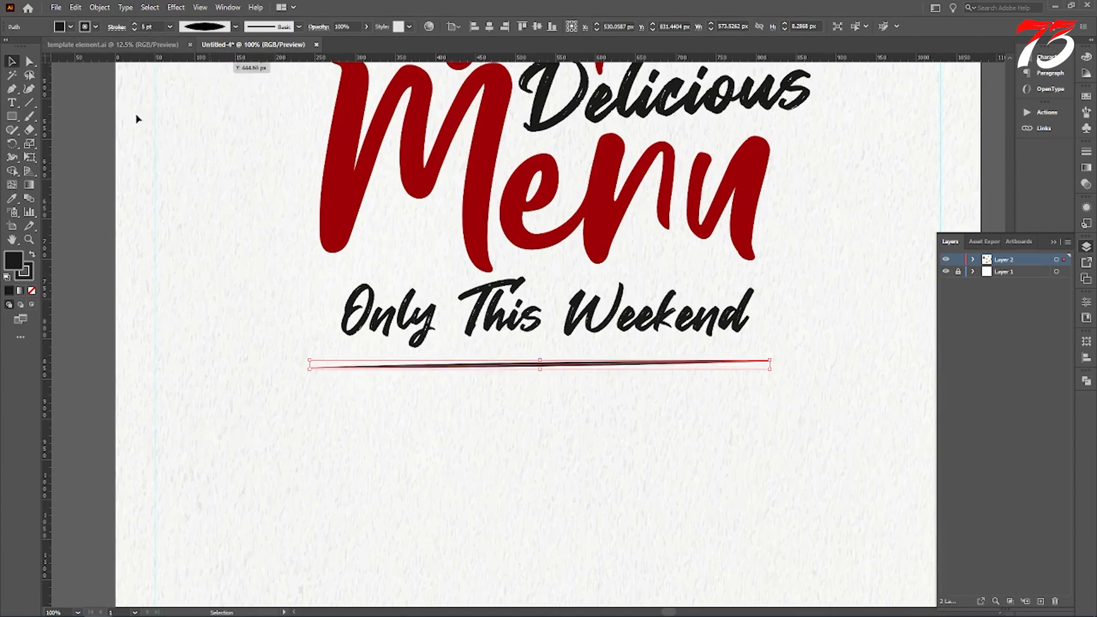
pyautogui.click(476, 380)
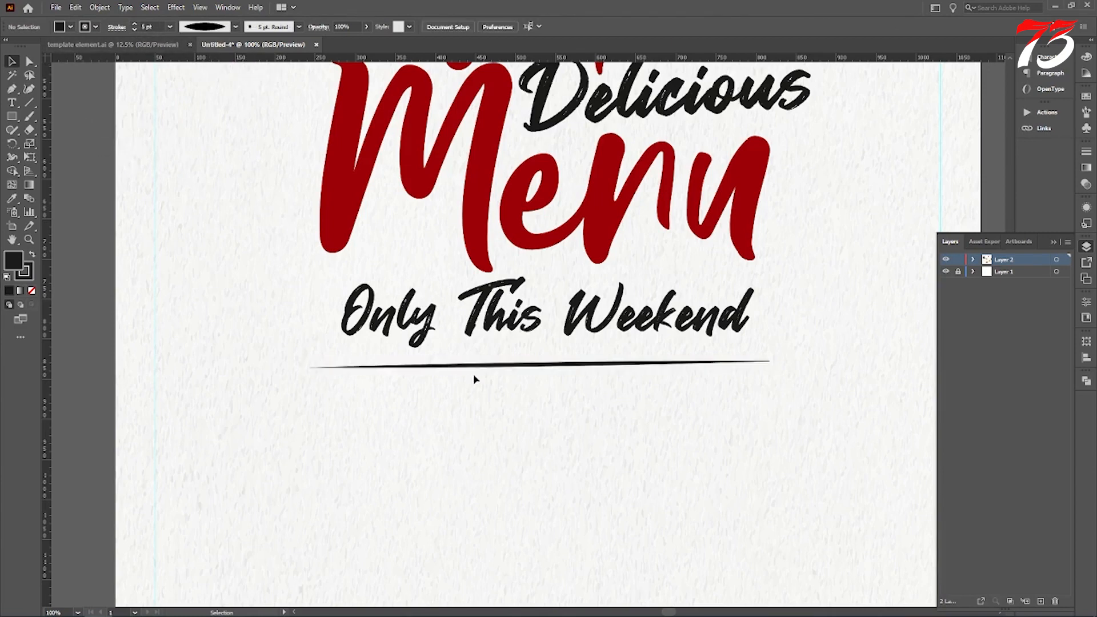
# Expand the appearance of the tapered line into a filled shape
pyautogui.scroll(4, 541, 373)
pyautogui.click(539, 361)
pyautogui.click(99, 7)
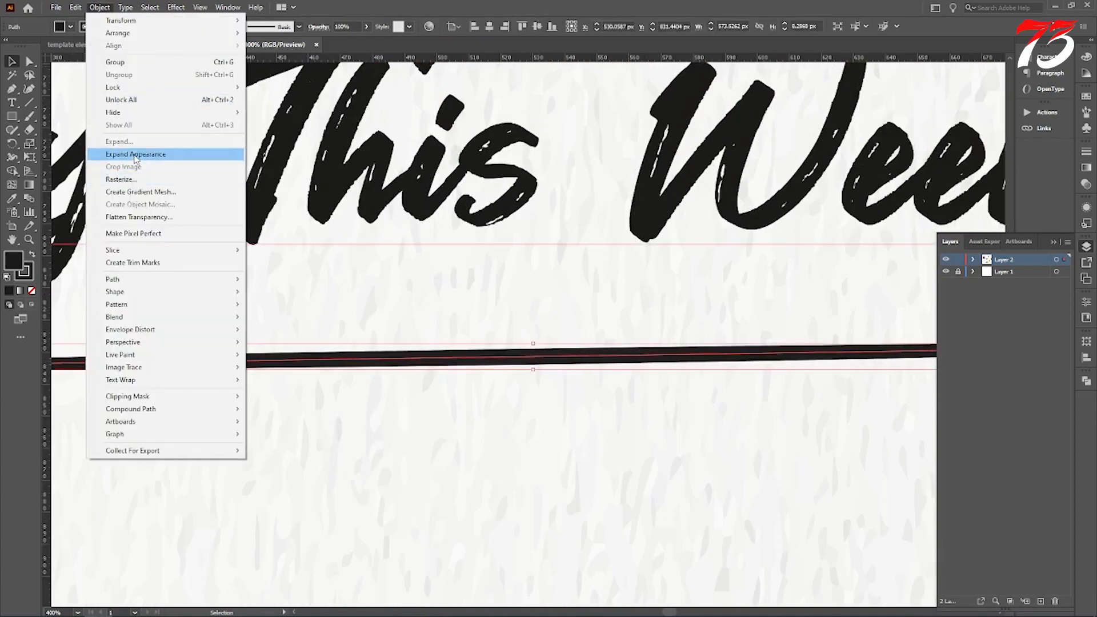
pyautogui.click(136, 154)
pyautogui.click(99, 7)
pyautogui.click(130, 142)
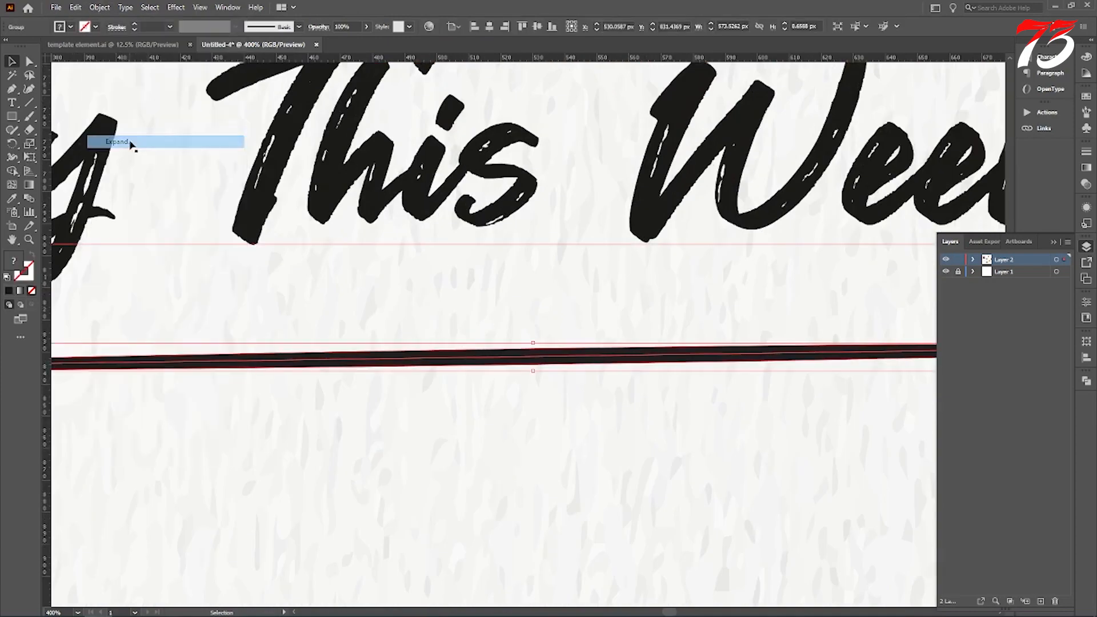
pyautogui.click(100, 7)
pyautogui.click(115, 143)
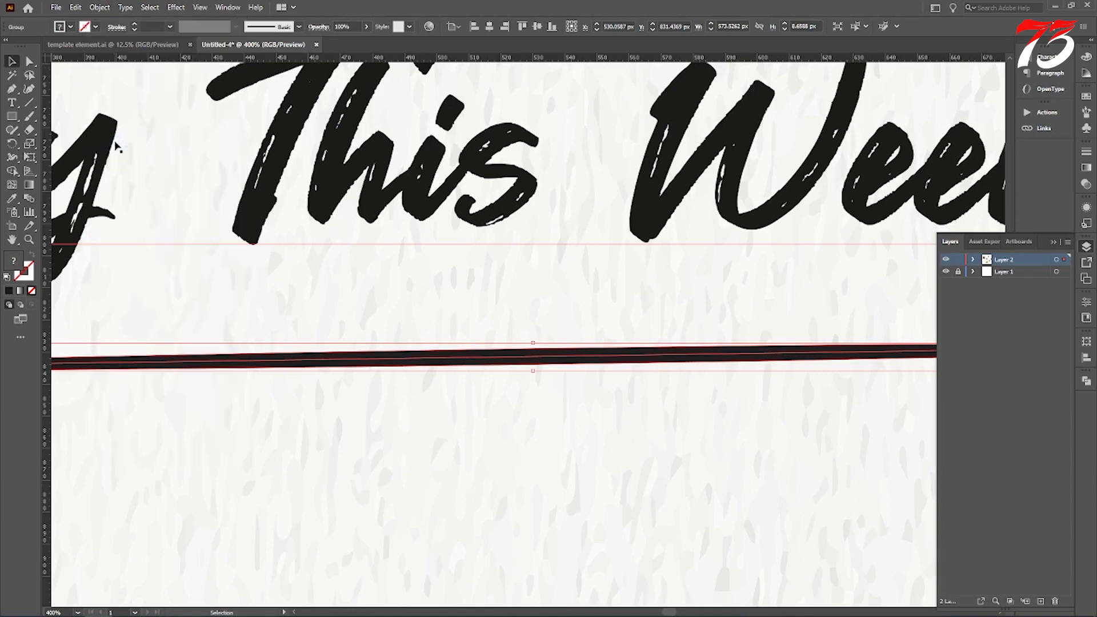
pyautogui.scroll(-3, 654, 323)
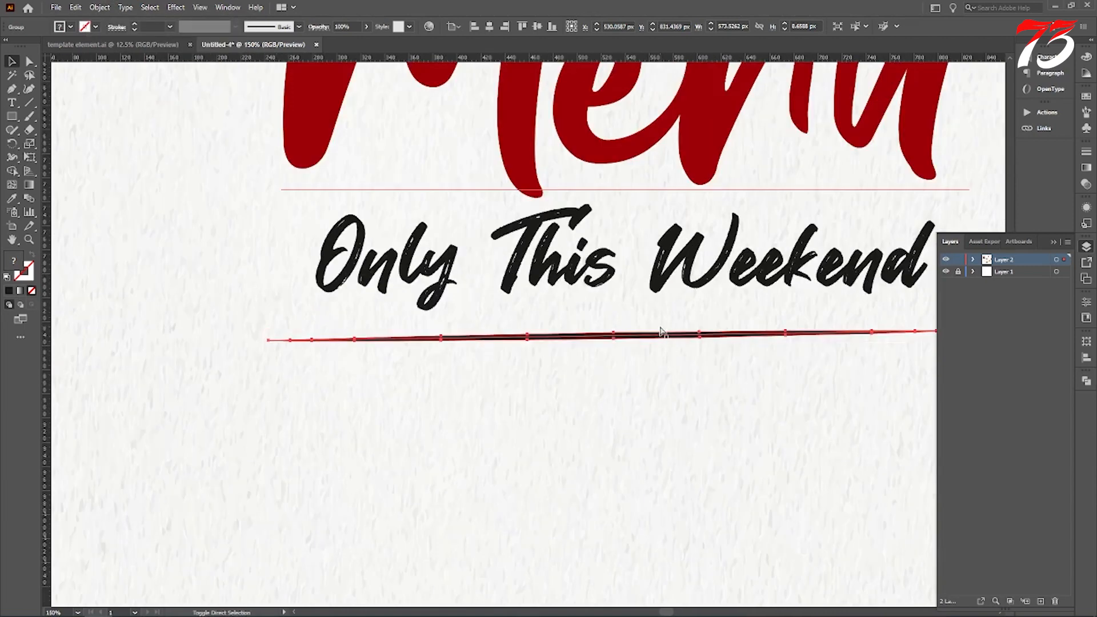
pyautogui.click(97, 7)
pyautogui.click(117, 142)
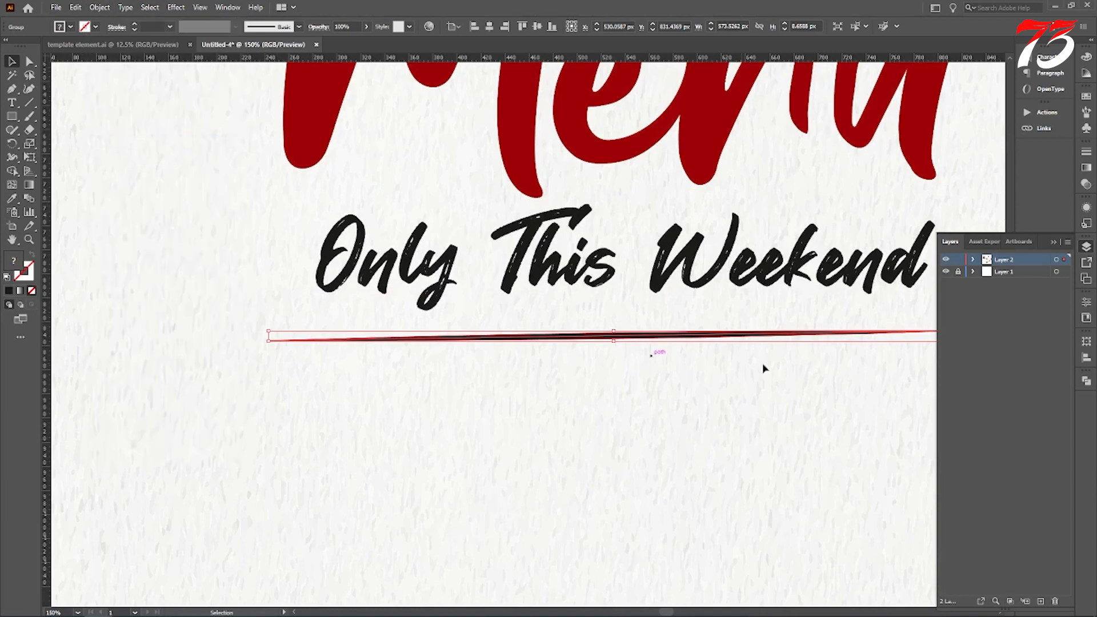
# Duplicate the tapered line just below itself and shrink the copy to about 352 px wide, keeping it centred
pyautogui.moveTo(663, 341); pyautogui.dragTo(663, 367)
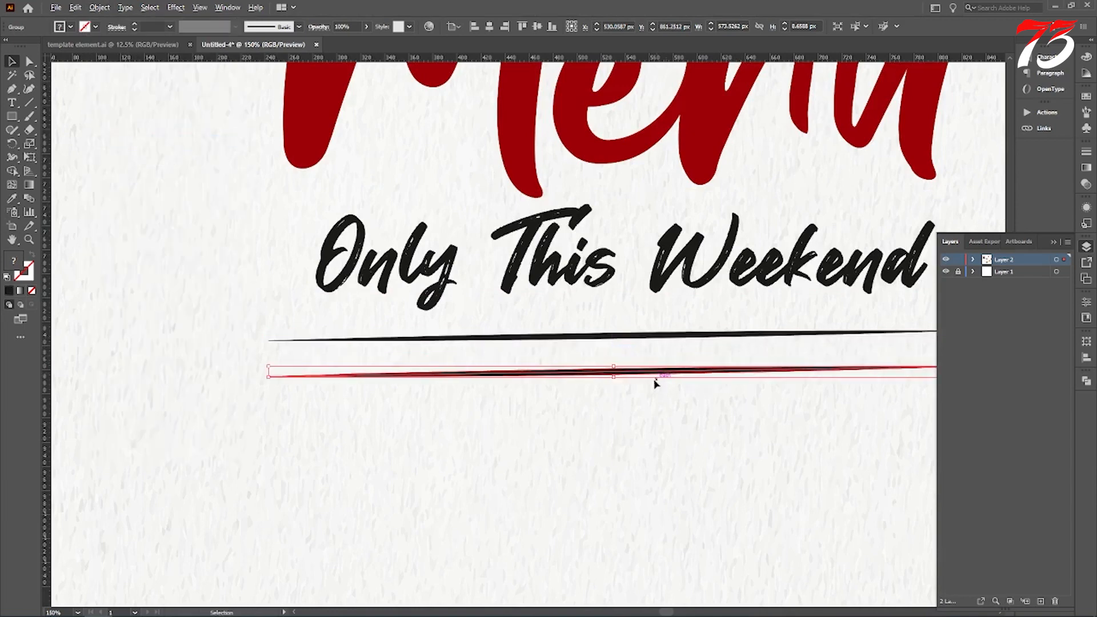
pyautogui.scroll(2, 654, 383)
pyautogui.moveTo(577, 375); pyautogui.dragTo(577, 366)
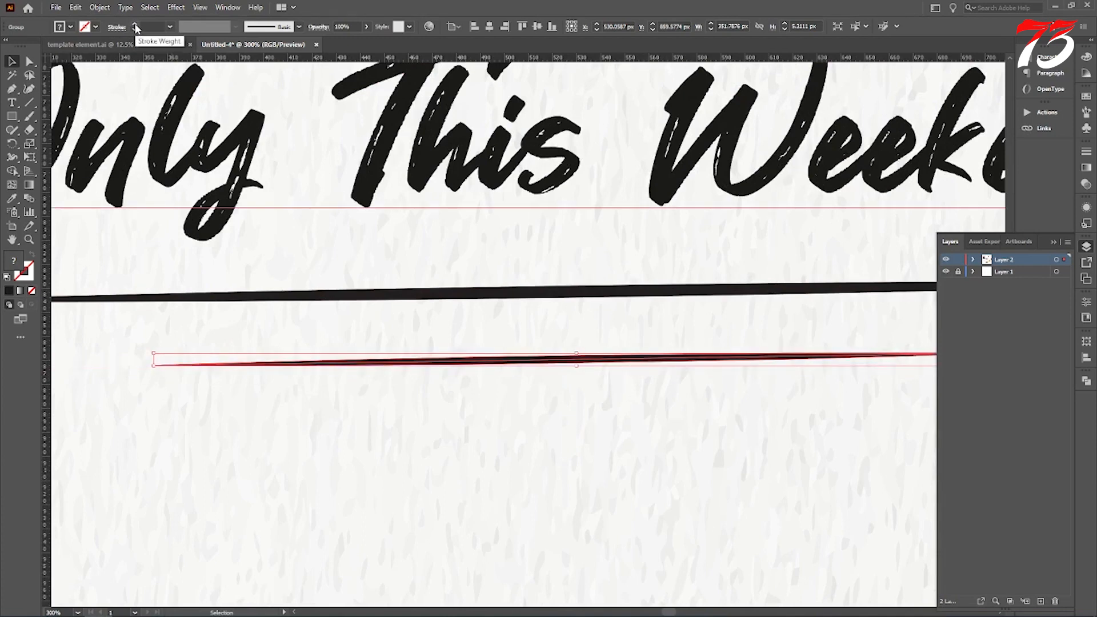
# Thicken the shorter lower line with a black 0.5 pt stroke
pyautogui.click(135, 24)
pyautogui.click(134, 24)
pyautogui.click(134, 24)
pyautogui.click(135, 24)
pyautogui.click(135, 30)
pyautogui.click(135, 29)
pyautogui.scroll(-2, 490, 272)
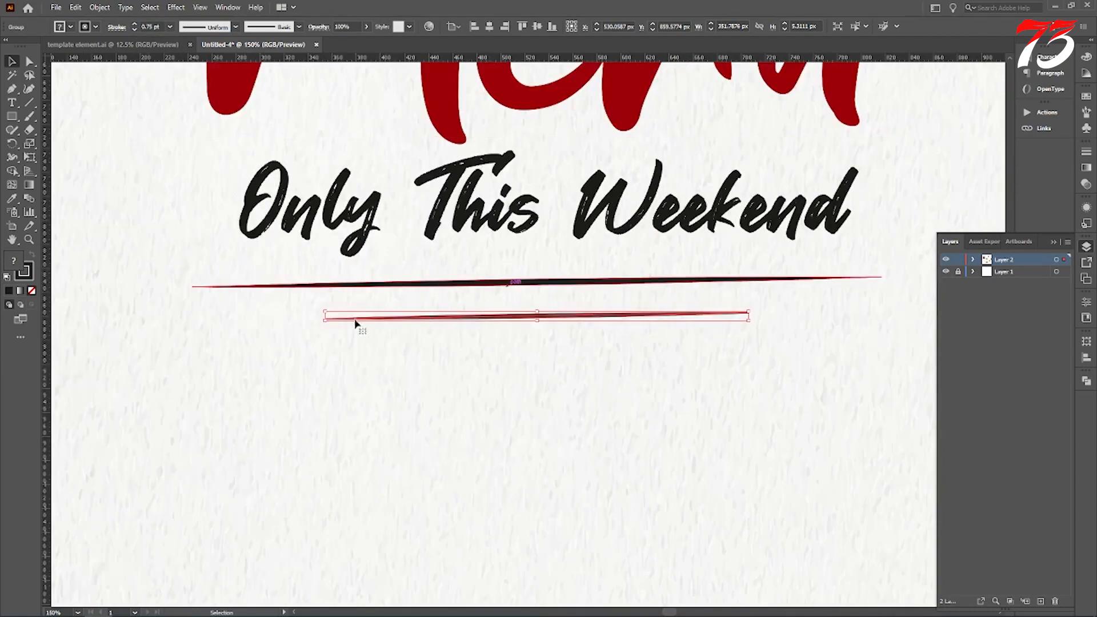
pyautogui.scroll(-2, 634, 286)
pyautogui.click(333, 304)
pyautogui.scroll(3, 591, 300)
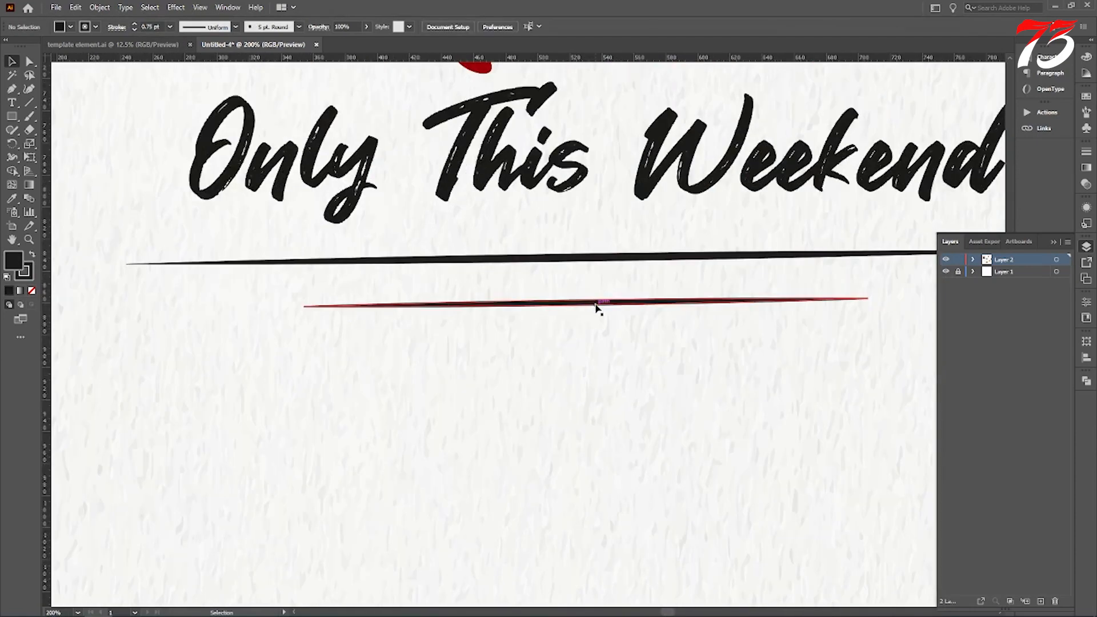
pyautogui.click(595, 303)
pyautogui.click(135, 29)
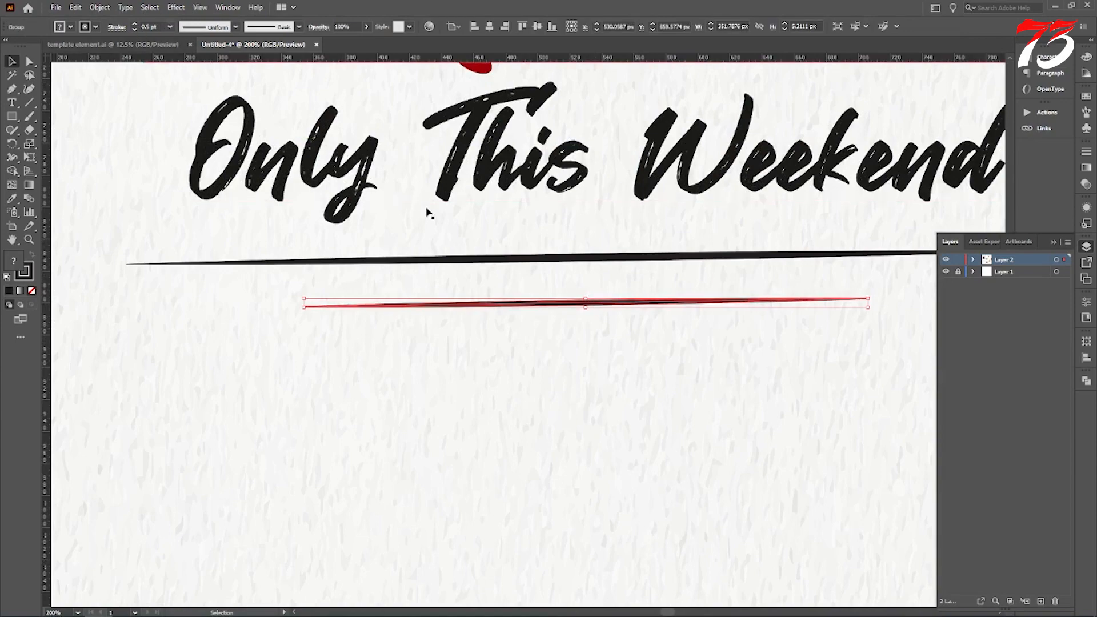
pyautogui.scroll(-5, 649, 306)
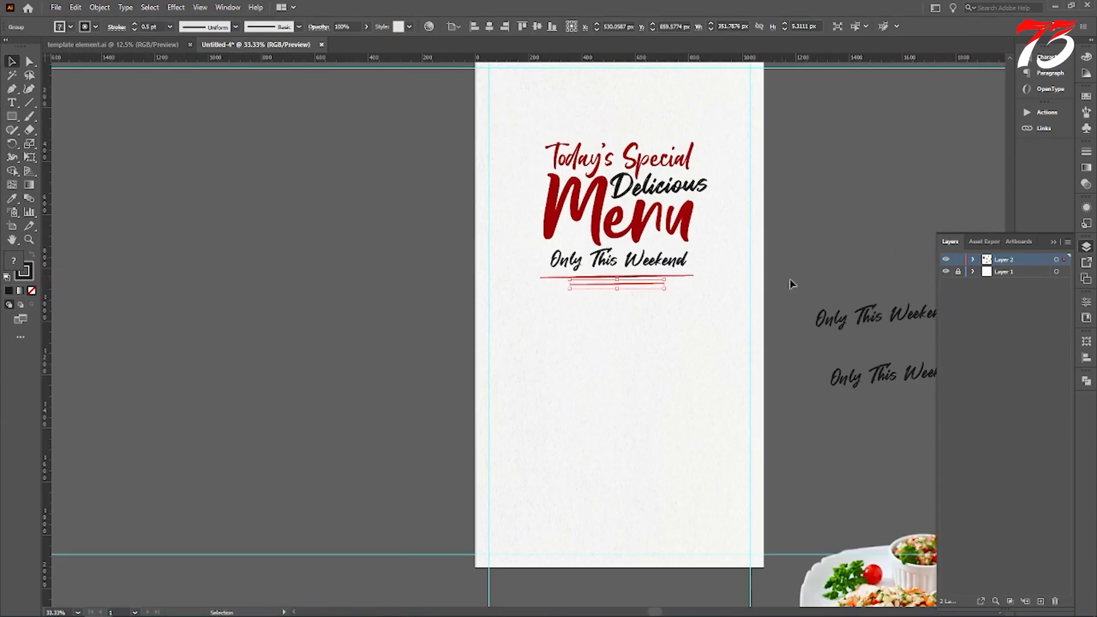
pyautogui.click(791, 284)
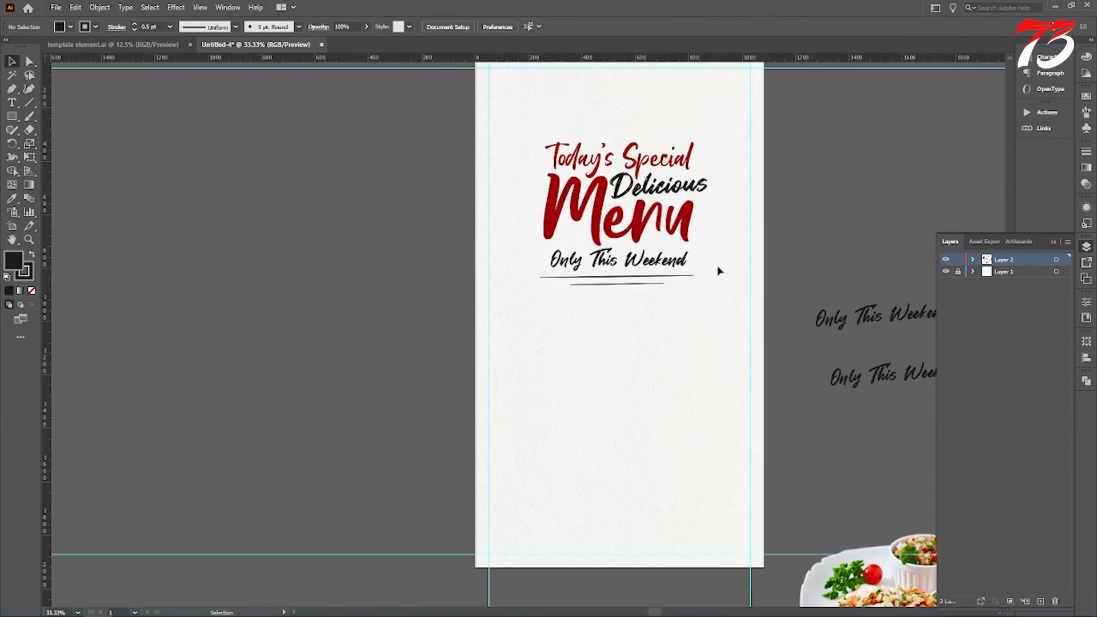
# Group all the heading text with the two underlines and centre the group horizontally on the artboard
pyautogui.scroll(1, 764, 255)
pyautogui.moveTo(567, 141); pyautogui.dragTo(680, 343)
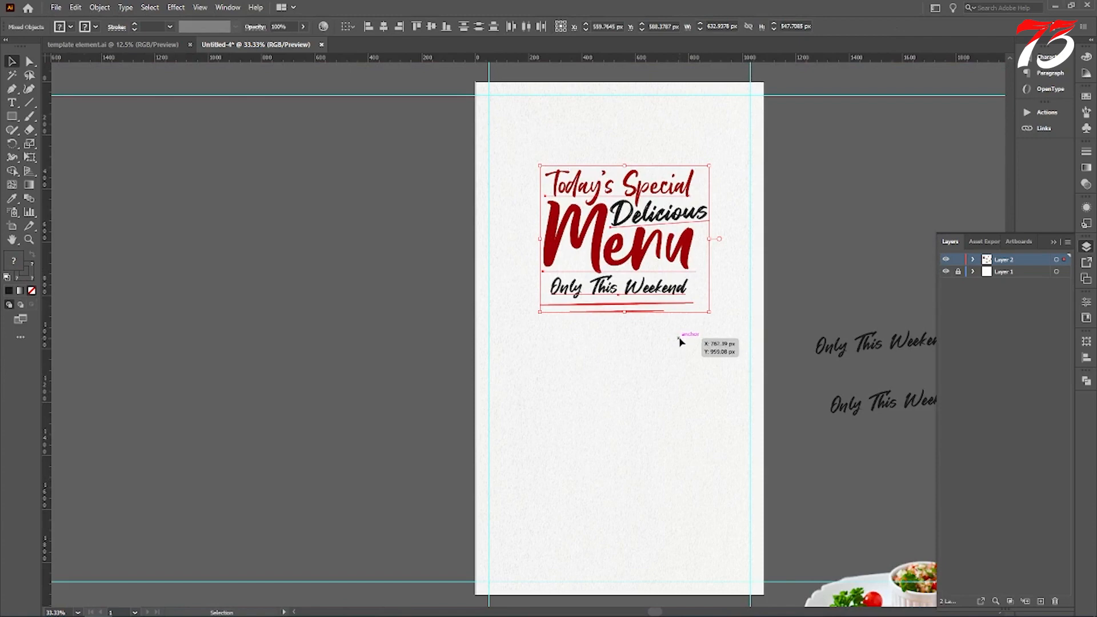
pyautogui.press('a')
pyautogui.press('v')
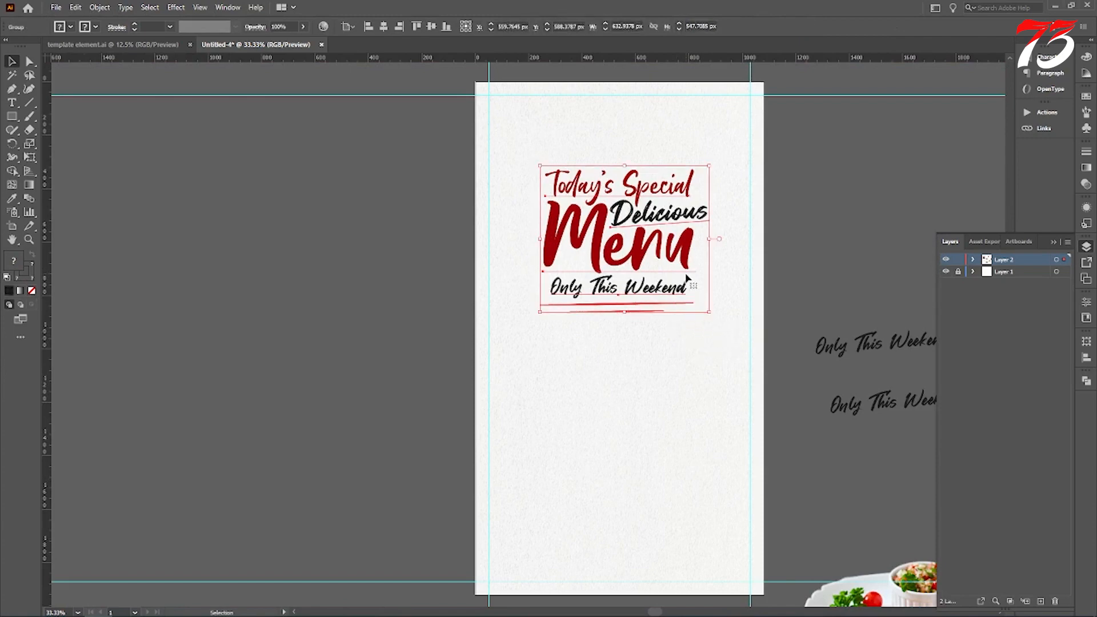
pyautogui.click(384, 26)
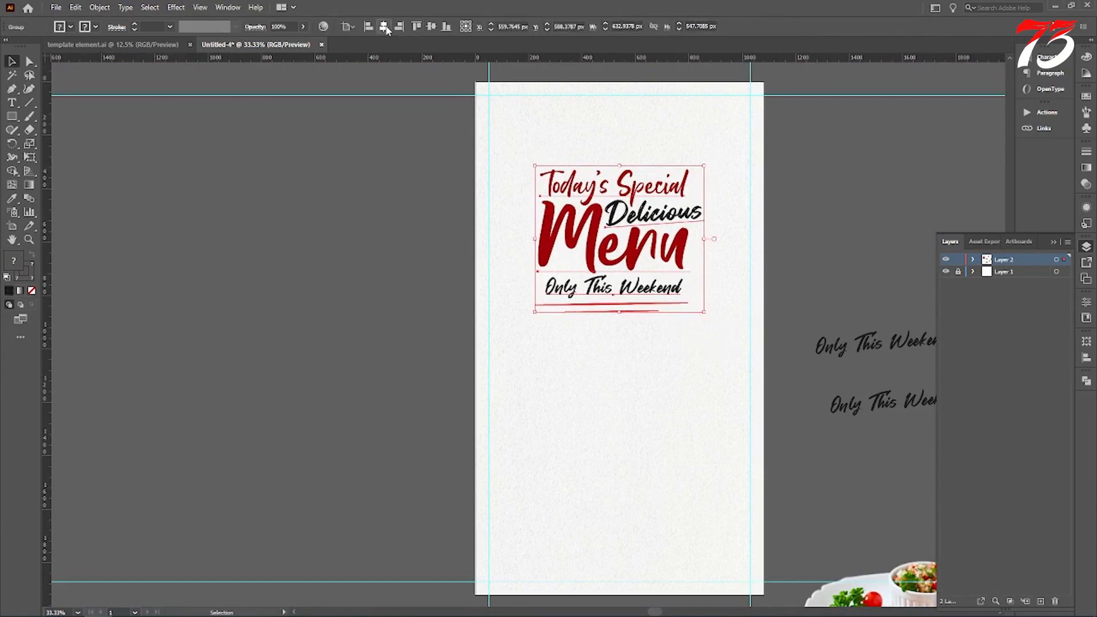
# Shear the heading group vertically with Free Transform so its right side slants upward, and keep it centred horizontally
pyautogui.click(26, 158)
pyautogui.moveTo(704, 237); pyautogui.dragTo(703, 225)
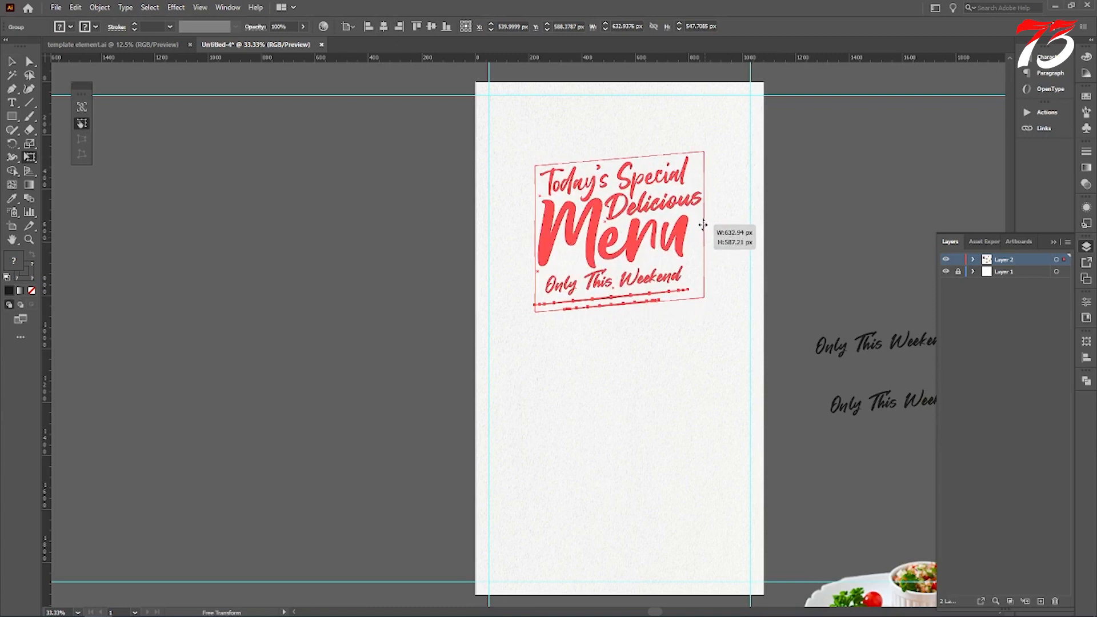
pyautogui.moveTo(703, 225); pyautogui.dragTo(703, 223)
pyautogui.press('v')
pyautogui.click(385, 29)
pyautogui.click(351, 174)
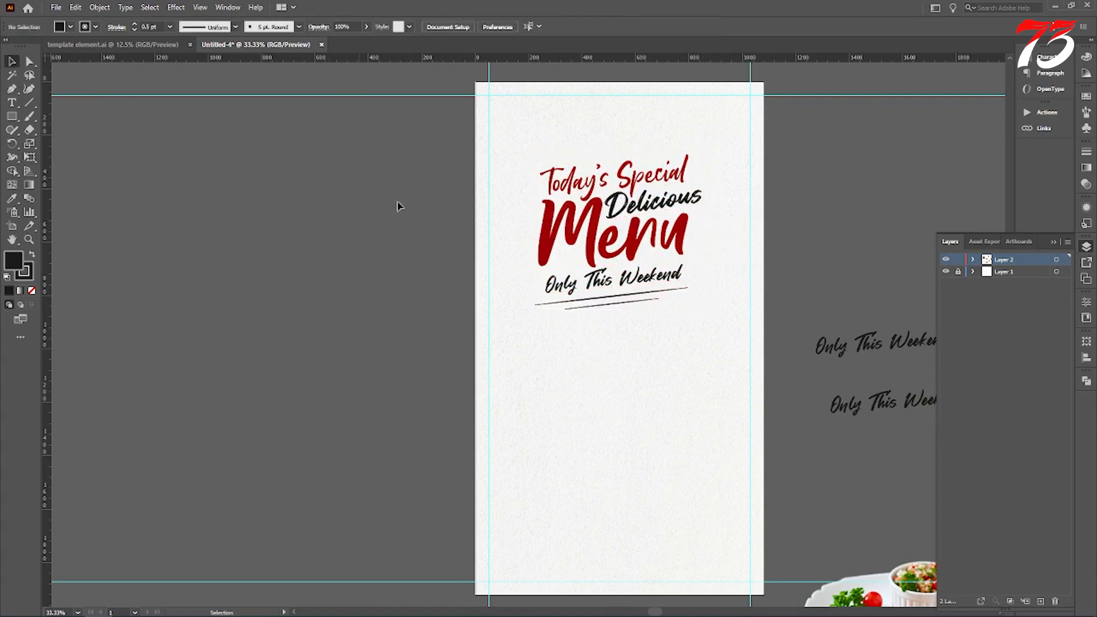
# Move the slanted heading group up closer to the artboard's top guide
pyautogui.scroll(-1, 611, 265)
pyautogui.moveTo(612, 249); pyautogui.dragTo(613, 224)
pyautogui.moveTo(618, 272); pyautogui.dragTo(617, 287)
pyautogui.click(813, 227)
pyautogui.scroll(-5, 776, 243)
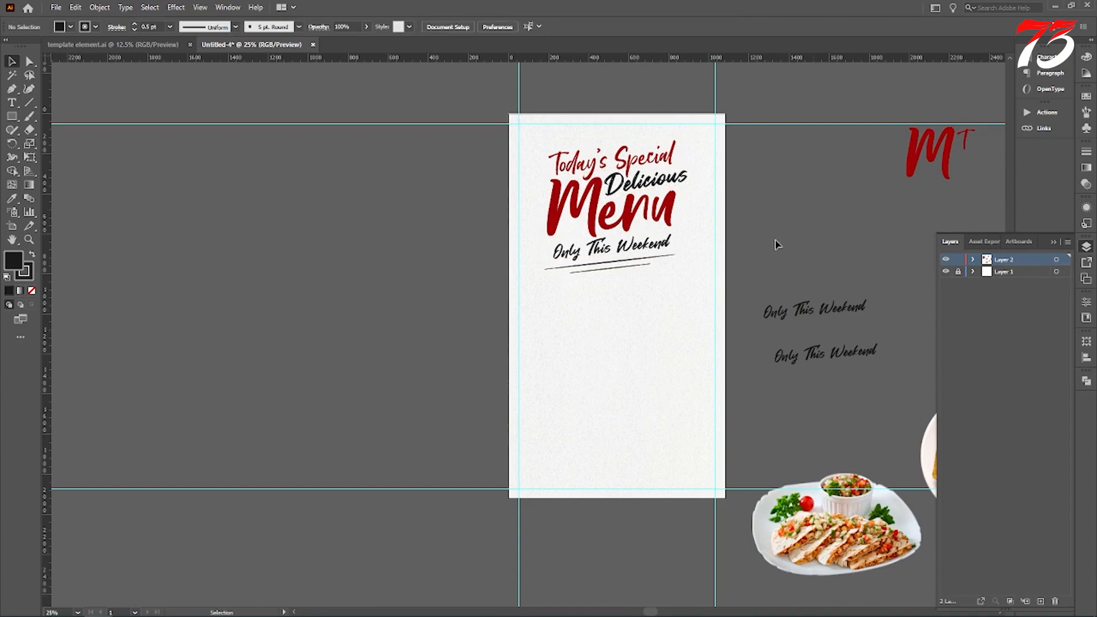
# Bring the food plate image to the front, place it below the heading, and centre it horizontally on the artboard
pyautogui.rightClick(853, 431)
pyautogui.moveTo(883, 521)
pyautogui.click(735, 519)
pyautogui.moveTo(846, 421); pyautogui.dragTo(615, 224)
pyautogui.click(502, 27)
pyautogui.scroll(1, 631, 209)
pyautogui.click(275, 222)
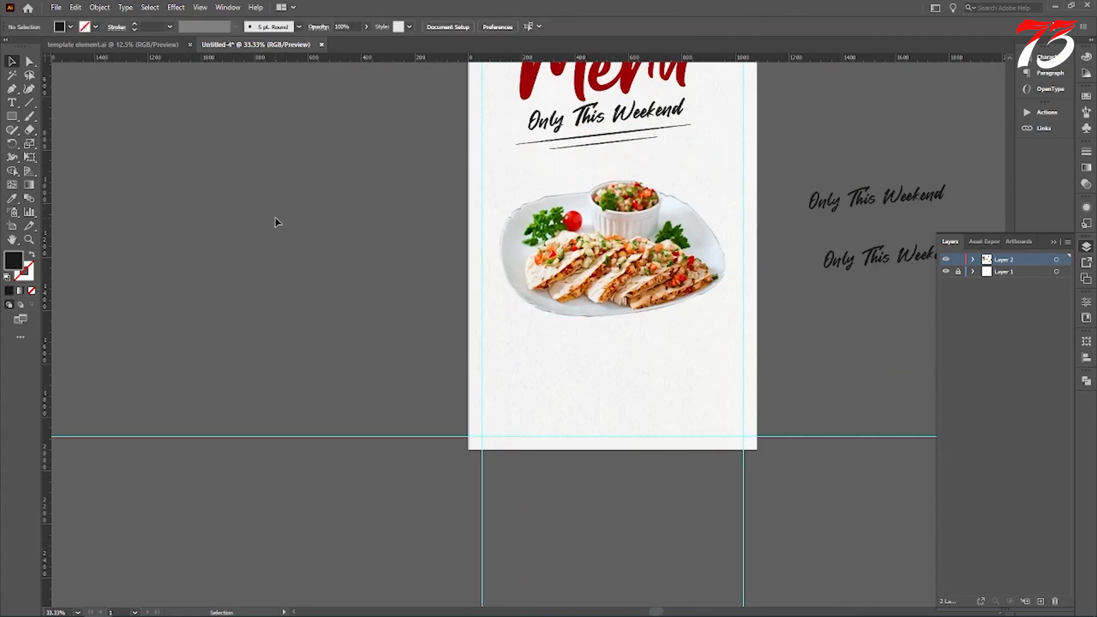
# Draw a circle about 777 px in diameter in the empty area beside the artboard and fill it with white, ffffff
pyautogui.moveTo(12, 122)
pyautogui.mouseDown()
pyautogui.moveTo(40, 157)
pyautogui.moveTo(43, 144)
pyautogui.mouseUp()
pyautogui.moveTo(305, 256); pyautogui.dragTo(409, 360)
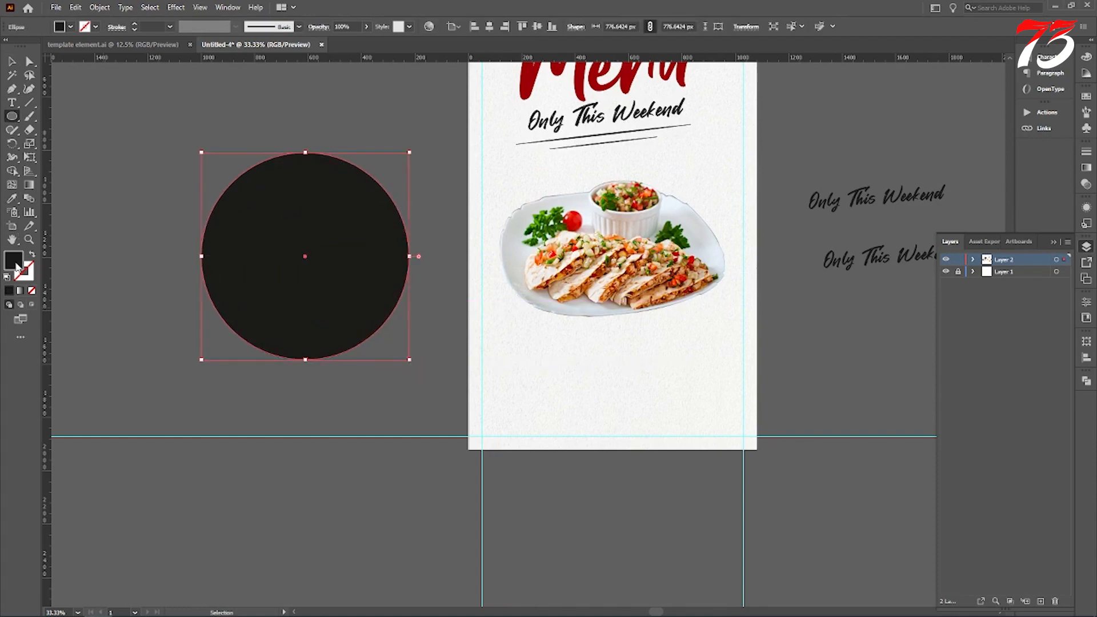
pyautogui.doubleClick(17, 266)
pyautogui.write('ffffff')
pyautogui.click(669, 241)
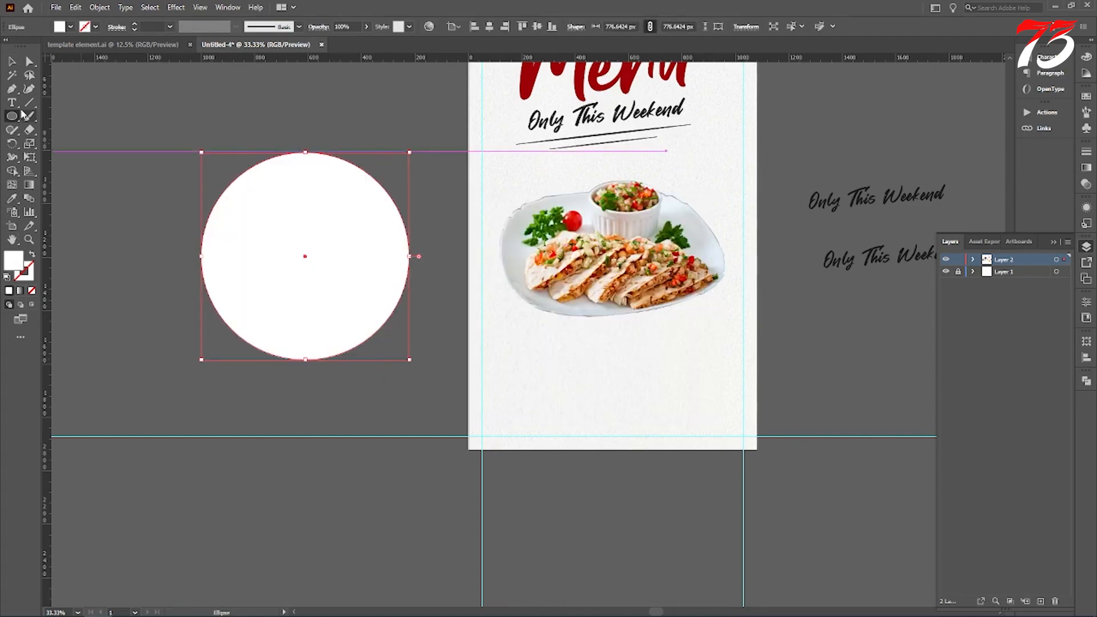
# Add gradient mesh points to the white circle at its centre and near its top, right, bottom and left edges
pyautogui.click(12, 185)
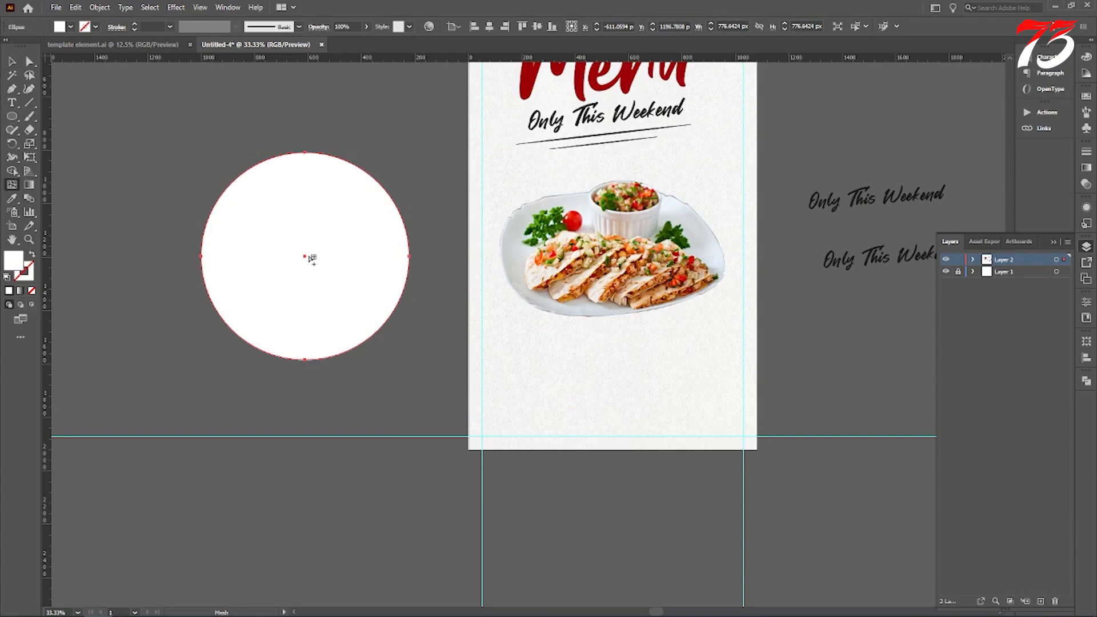
pyautogui.click(307, 259)
pyautogui.scroll(2, 294, 173)
pyautogui.click(319, 182)
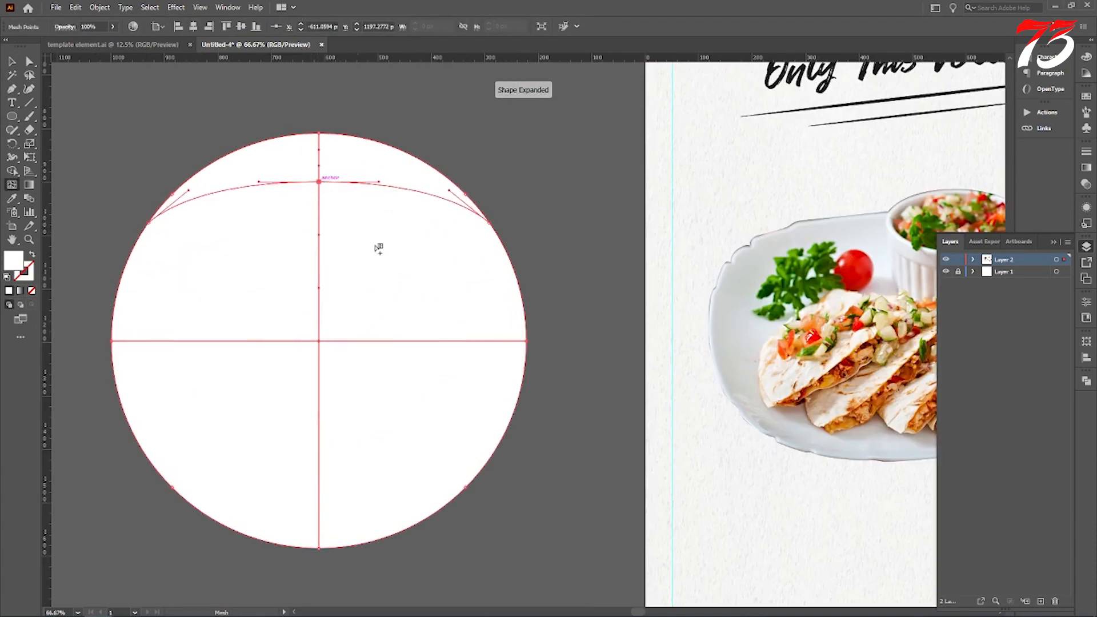
pyautogui.click(473, 341)
pyautogui.click(320, 502)
pyautogui.click(155, 341)
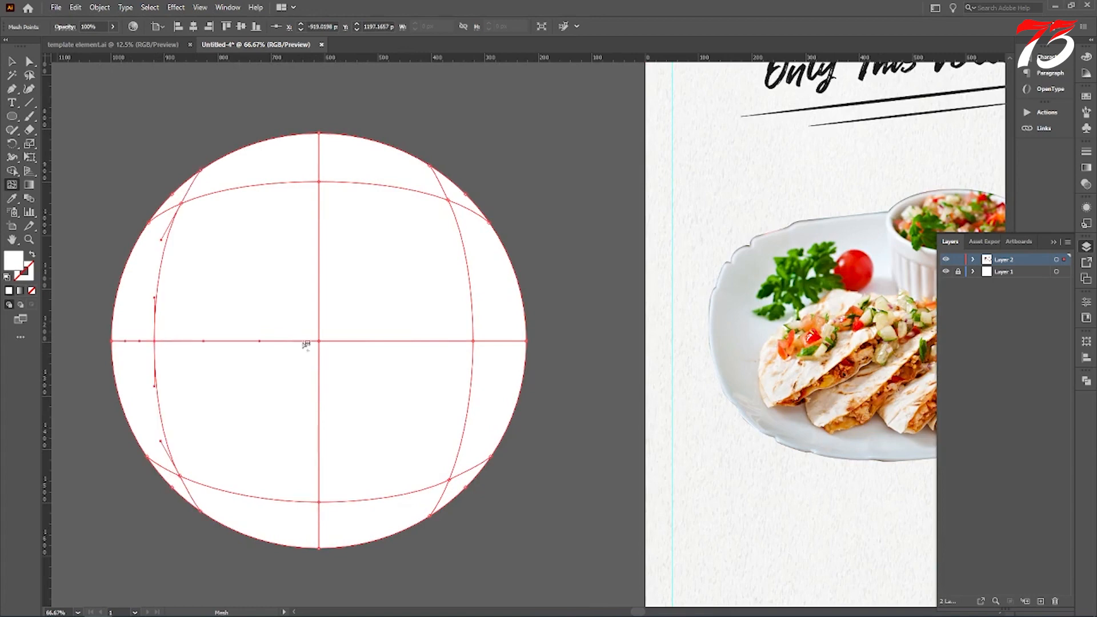
# Colour the centre mesh point of the white circle black so it fades out to the white edge
pyautogui.click(320, 341)
pyautogui.doubleClick(15, 262)
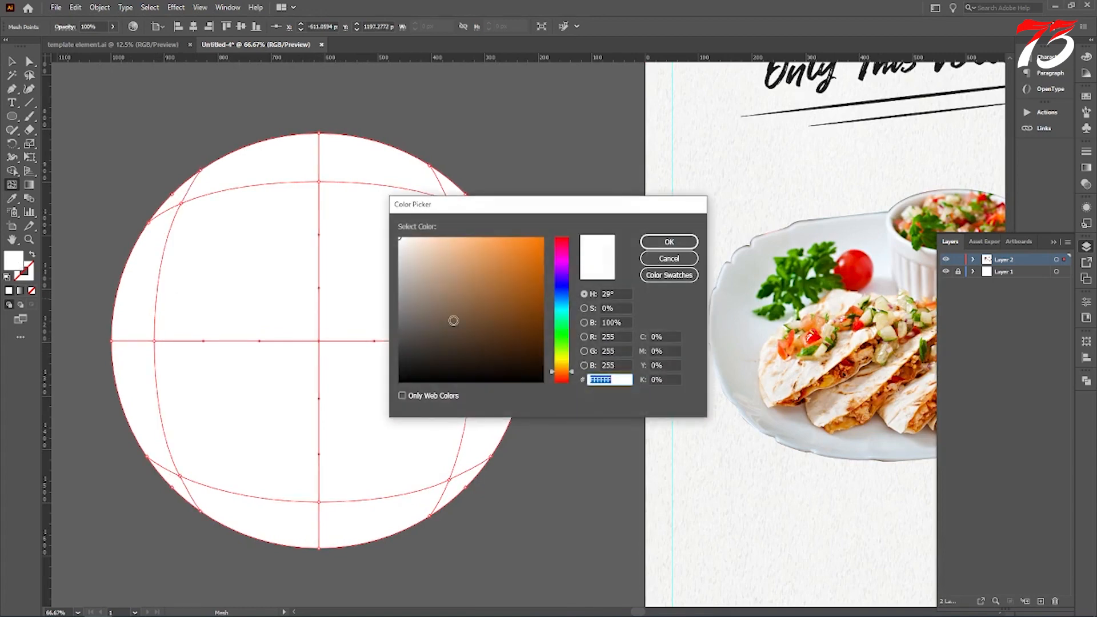
pyautogui.click(669, 242)
pyautogui.press('v')
pyautogui.hotkey('ctrl', '-')
pyautogui.scroll(1, 457, 259)
pyautogui.click(248, 180)
# Set the gradient mesh circle's blending mode to Multiply
pyautogui.click(425, 434)
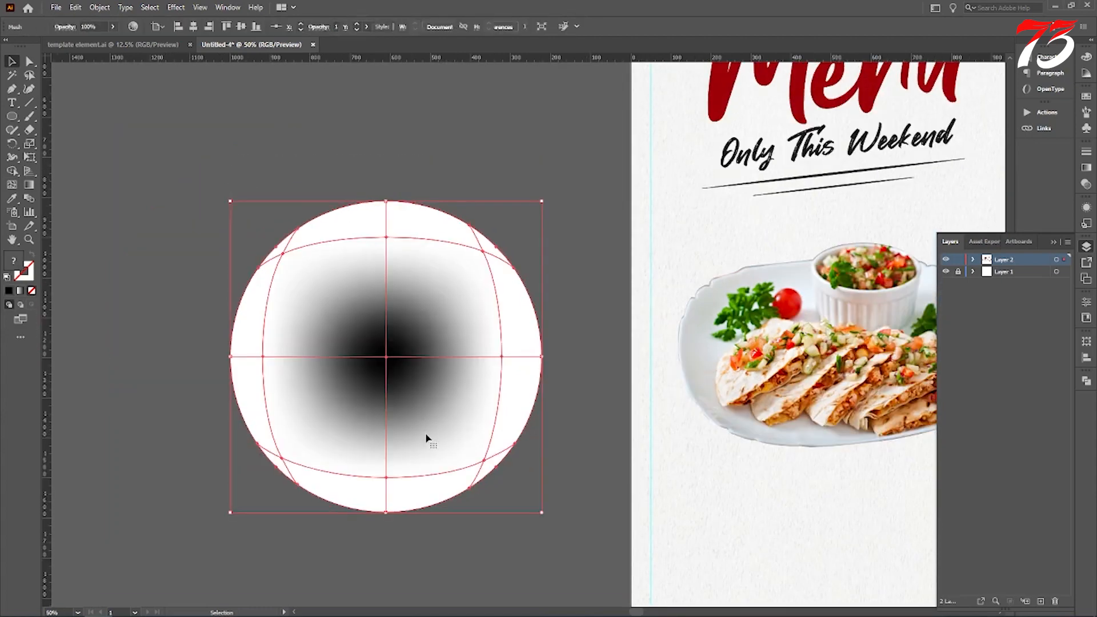
pyautogui.click(1087, 184)
pyautogui.click(972, 165)
pyautogui.click(970, 209)
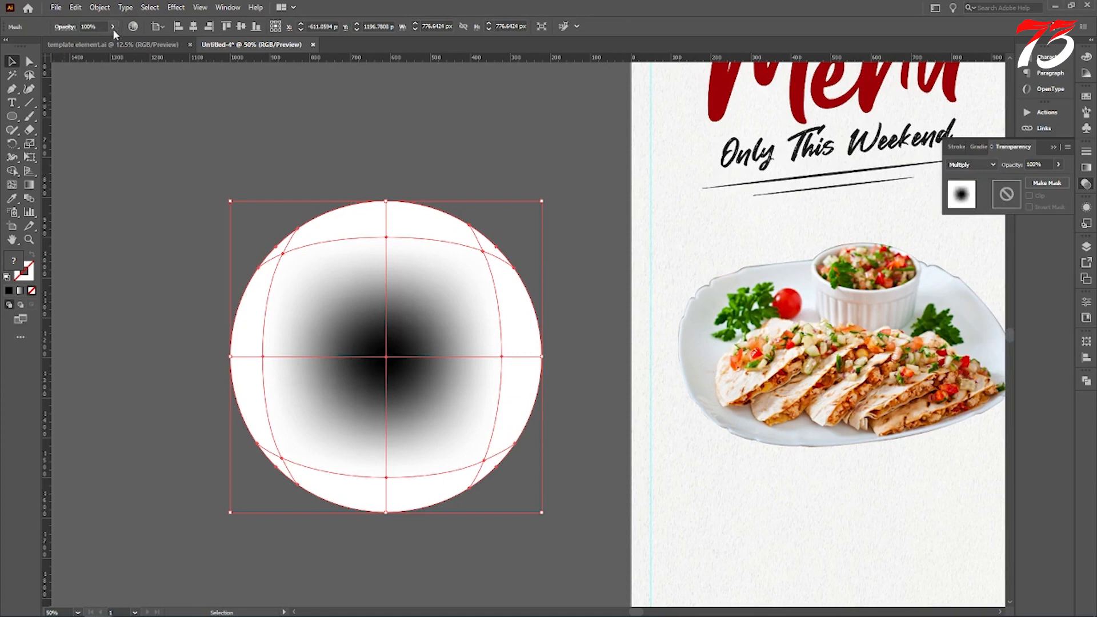
# Squash the mesh circle vertically into a very thin, flat ellipse, keeping its full width
pyautogui.moveTo(104, 39); pyautogui.dragTo(100, 41)
pyautogui.click(208, 118)
pyautogui.click(387, 232)
pyautogui.moveTo(386, 201); pyautogui.dragTo(385, 507)
pyautogui.click(282, 252)
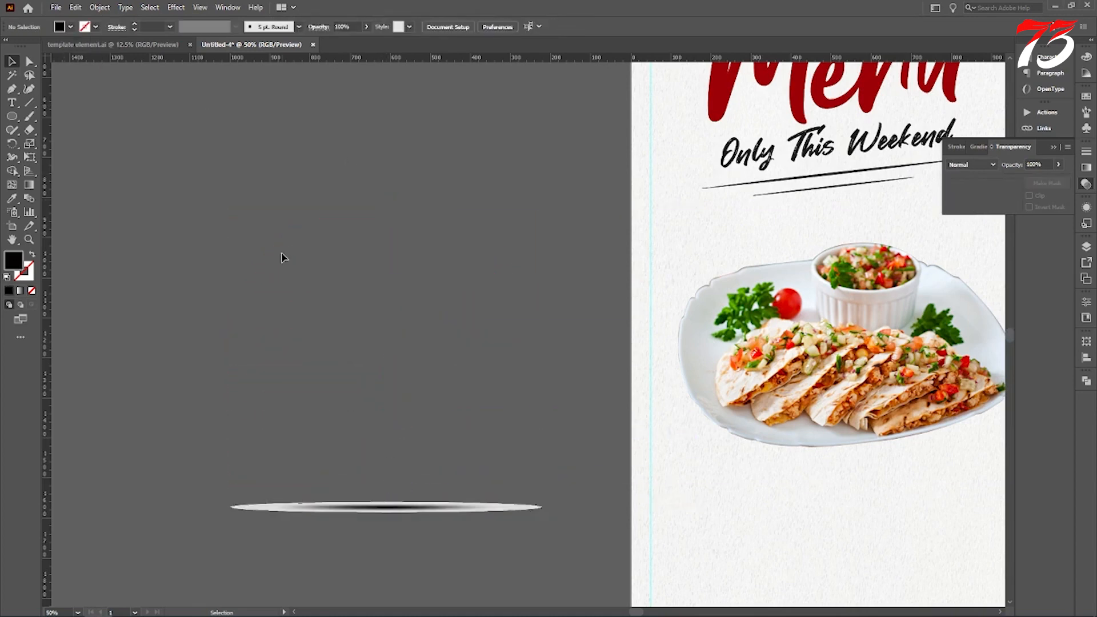
# Bring the food plate image on the artboard to the front
pyautogui.scroll(-2, 282, 253)
pyautogui.click(539, 278)
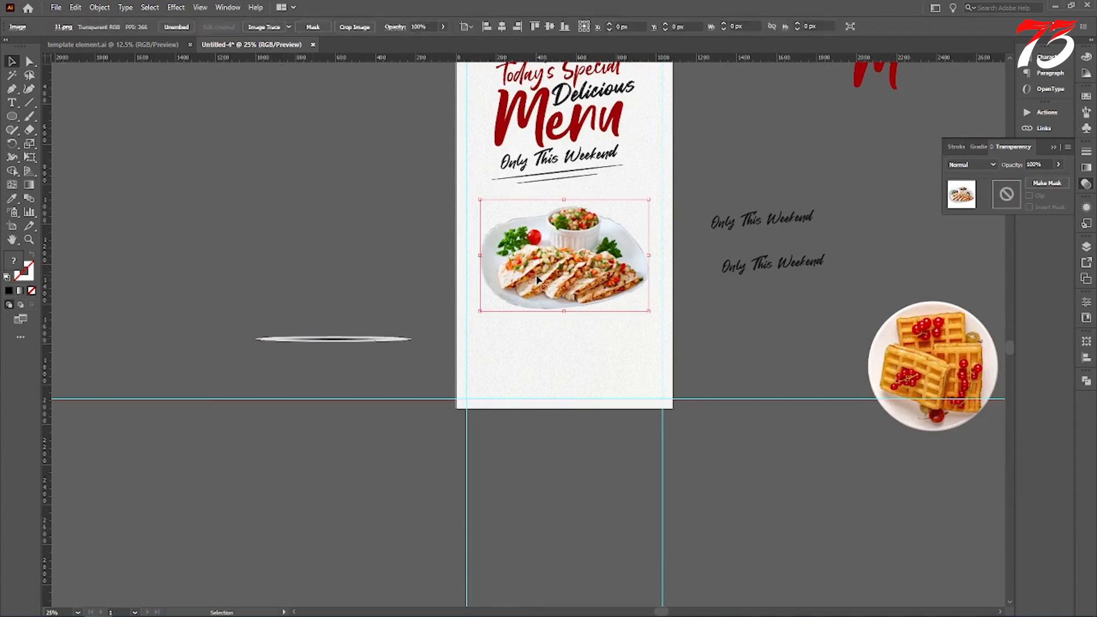
pyautogui.rightClick(539, 277)
pyautogui.moveTo(613, 390)
pyautogui.click(693, 387)
# Move the flattened mesh ellipse under the bottom edge of the food plate as its shadow
pyautogui.click(319, 338)
pyautogui.moveTo(319, 338); pyautogui.dragTo(543, 309)
pyautogui.scroll(3, 599, 298)
pyautogui.click(83, 287)
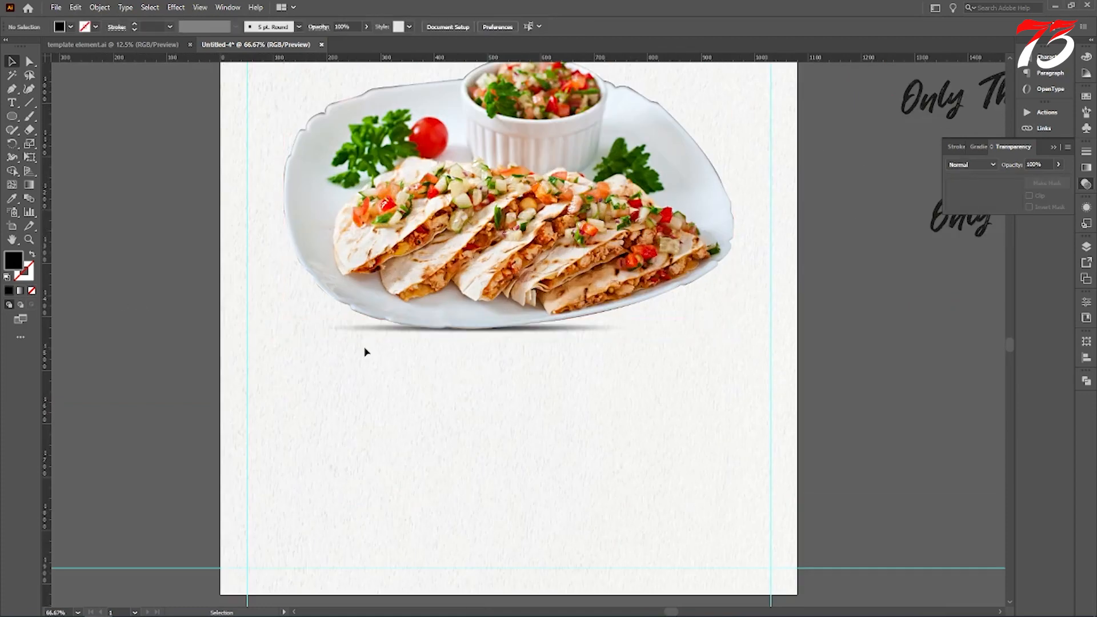
# Nudge the food plate slightly up and centre it horizontally on the artboard
pyautogui.moveTo(463, 268); pyautogui.dragTo(465, 266)
pyautogui.click(502, 27)
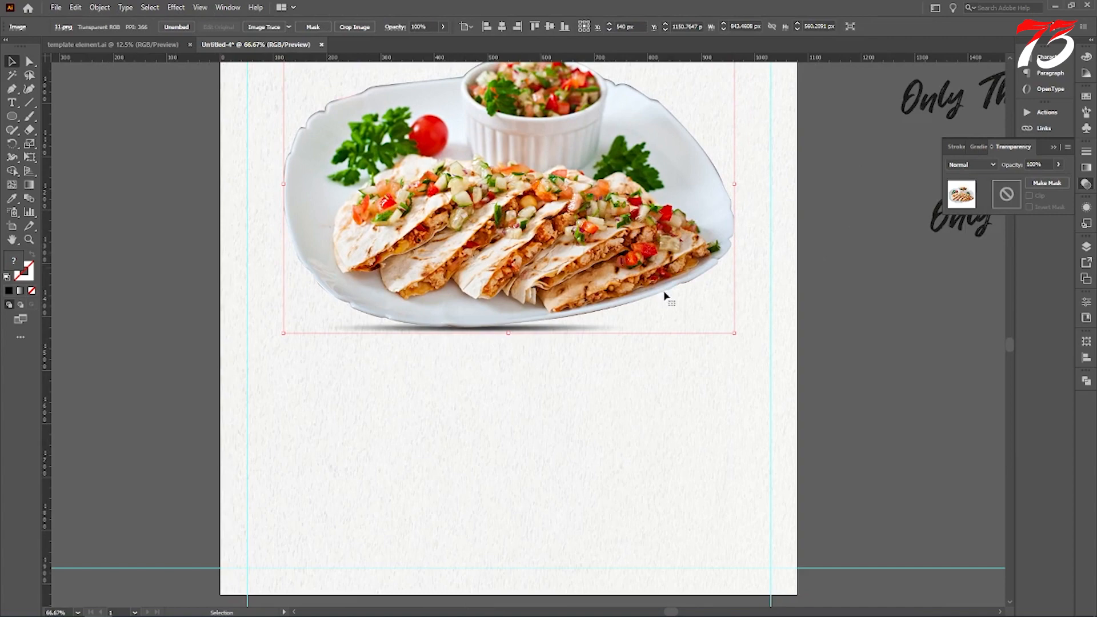
pyautogui.click(874, 349)
# Set the Type tool's font to Montserrat Regular for new text
pyautogui.scroll(-3, 847, 348)
pyautogui.click(752, 353)
pyautogui.click(363, 317)
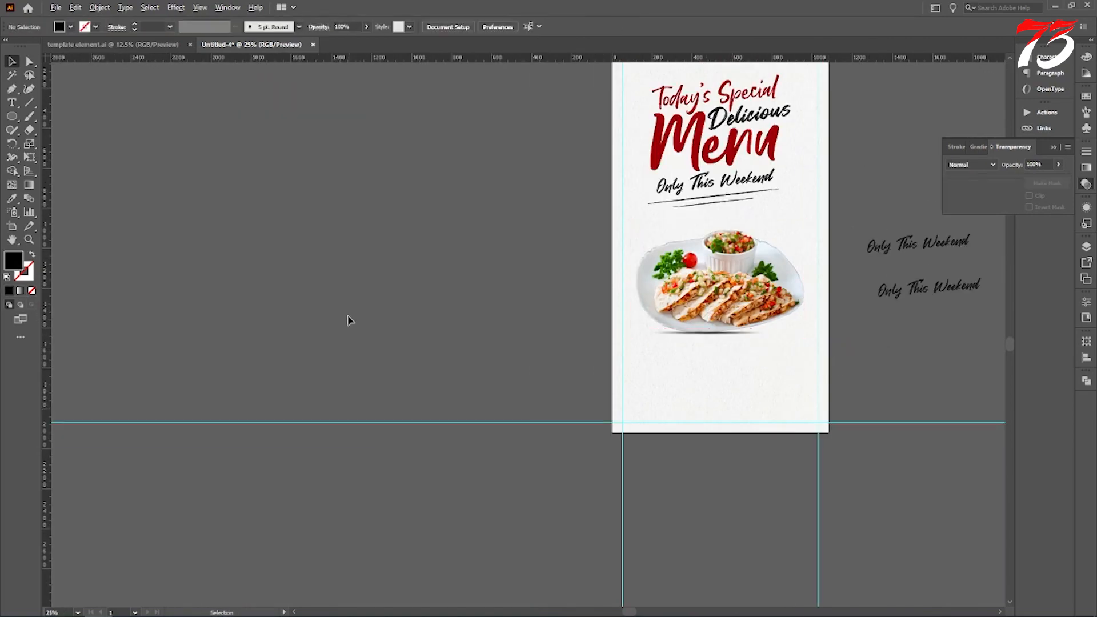
pyautogui.scroll(-1, 350, 320)
pyautogui.press('t')
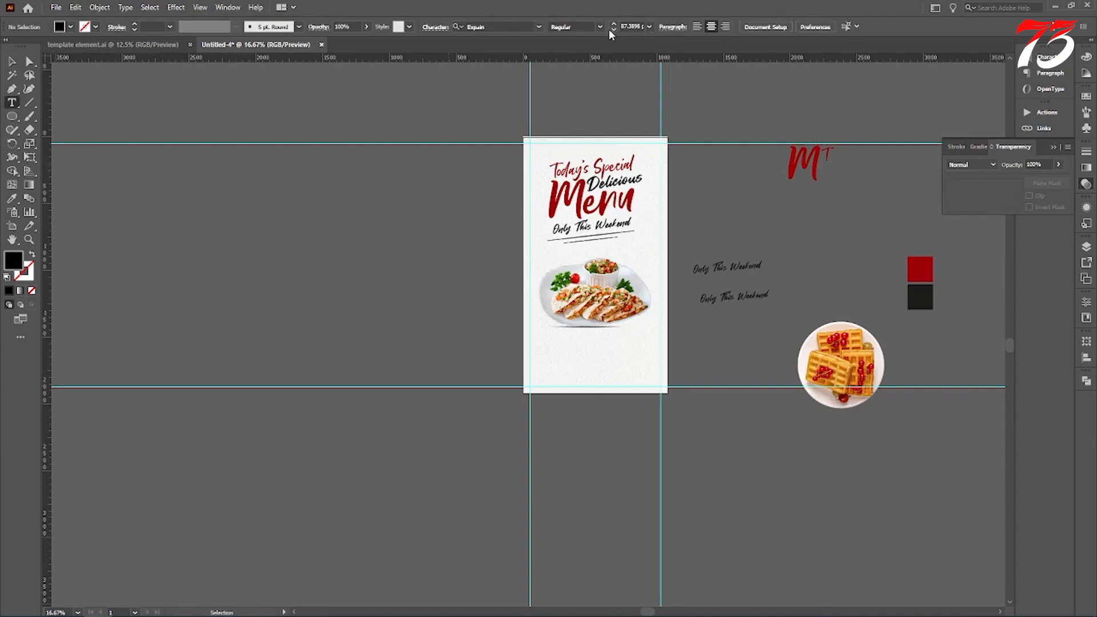
pyautogui.click(509, 26)
pyautogui.write('mont')
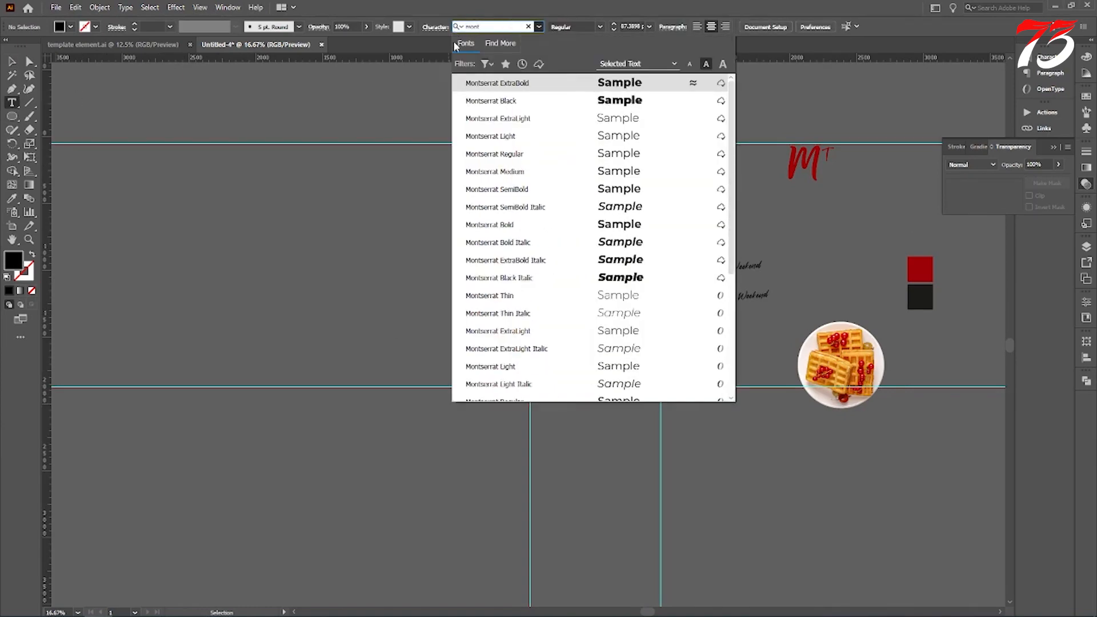
pyautogui.click(508, 153)
# Set the text size to 36 pt on a trial placeholder text area below the plate and delete that area
pyautogui.scroll(1, 641, 386)
pyautogui.scroll(1, 641, 384)
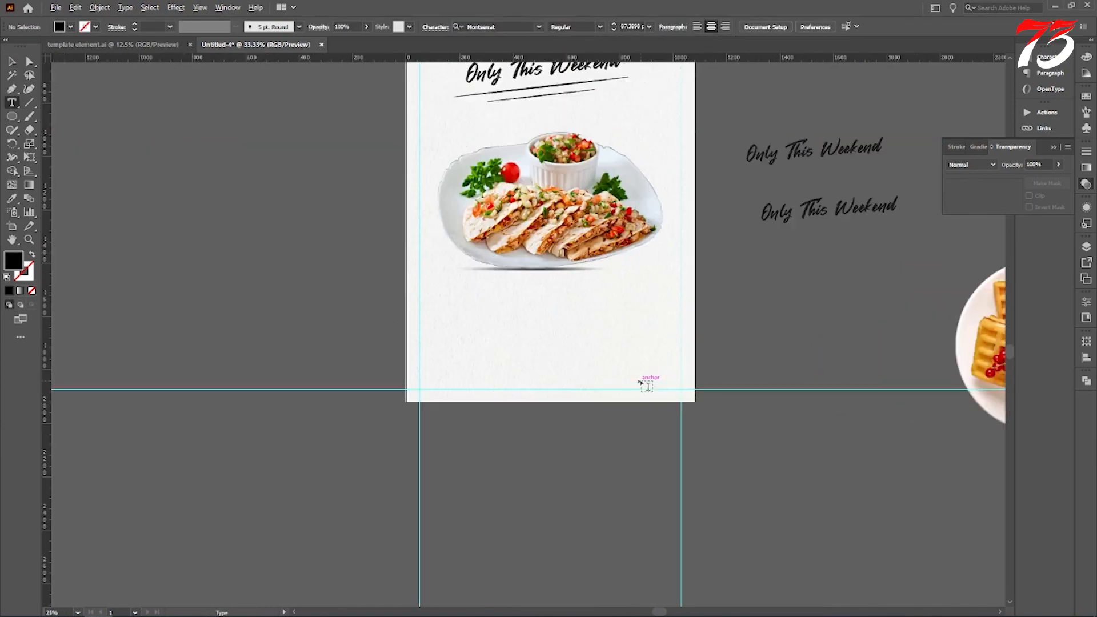
pyautogui.moveTo(445, 305); pyautogui.dragTo(662, 355)
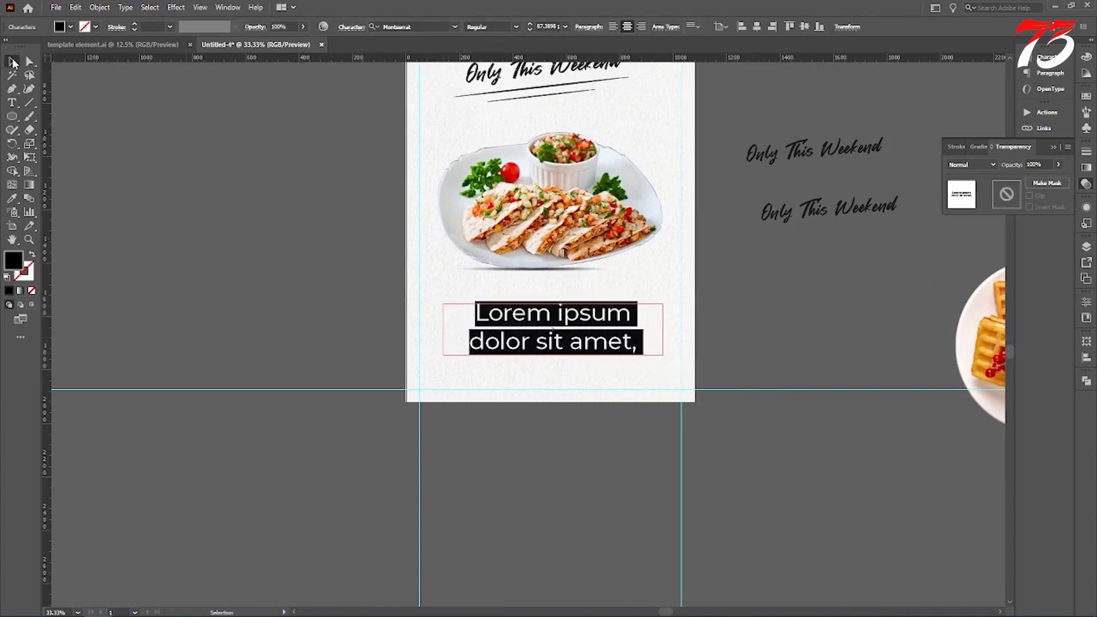
pyautogui.click(12, 61)
pyautogui.click(566, 27)
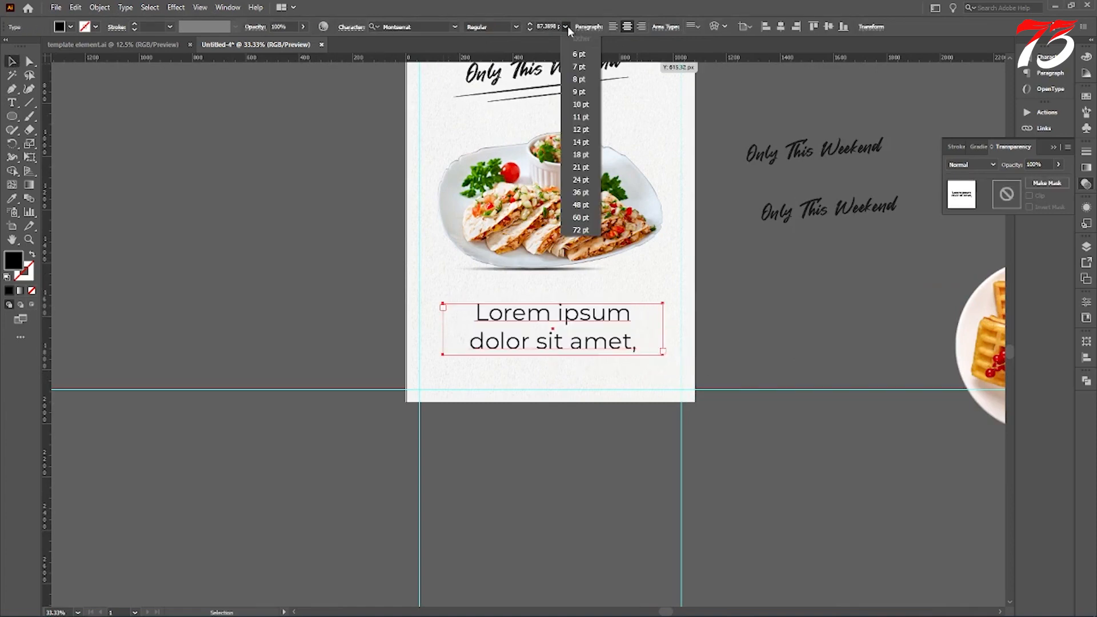
pyautogui.click(580, 192)
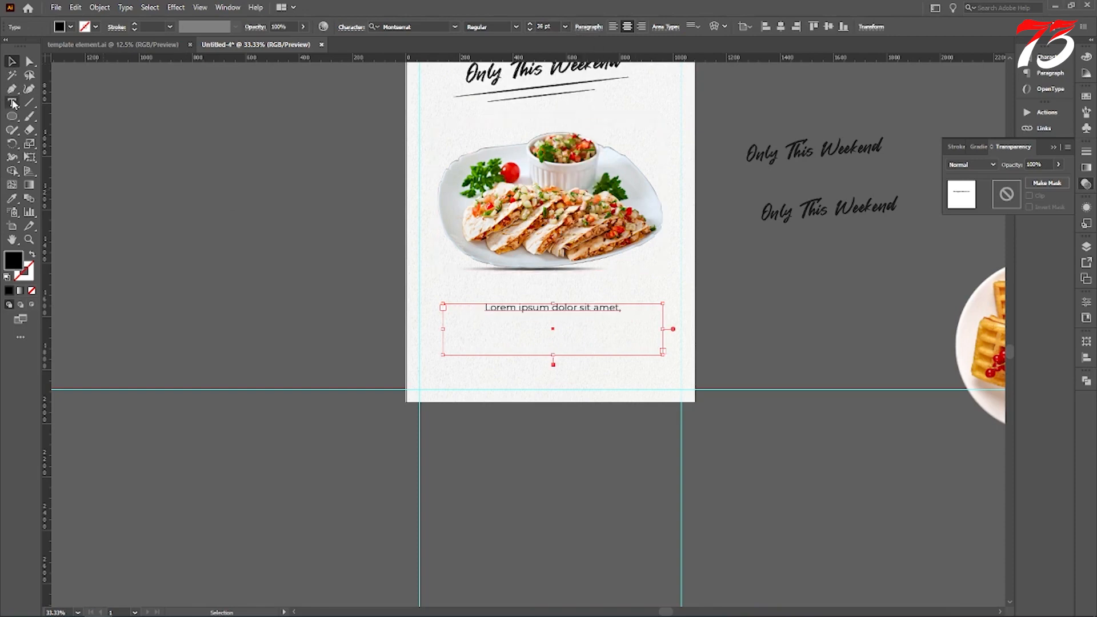
pyautogui.press('Delete')
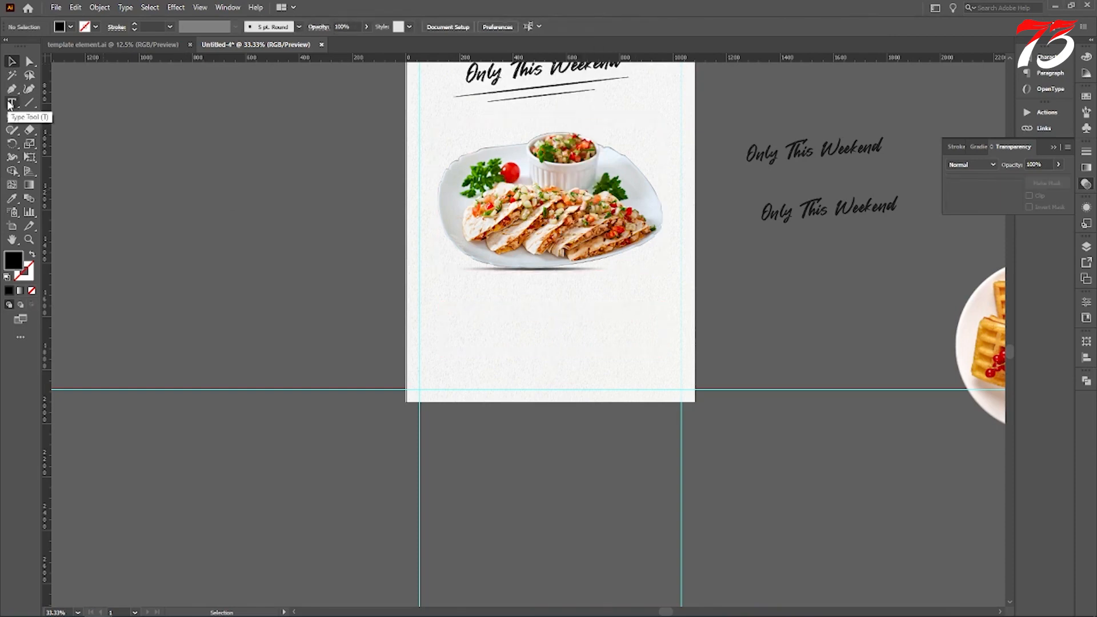
# Draw a placeholder paragraph area below the food plate and centre it horizontally on the artboard
pyautogui.click(12, 103)
pyautogui.moveTo(444, 302); pyautogui.dragTo(676, 374)
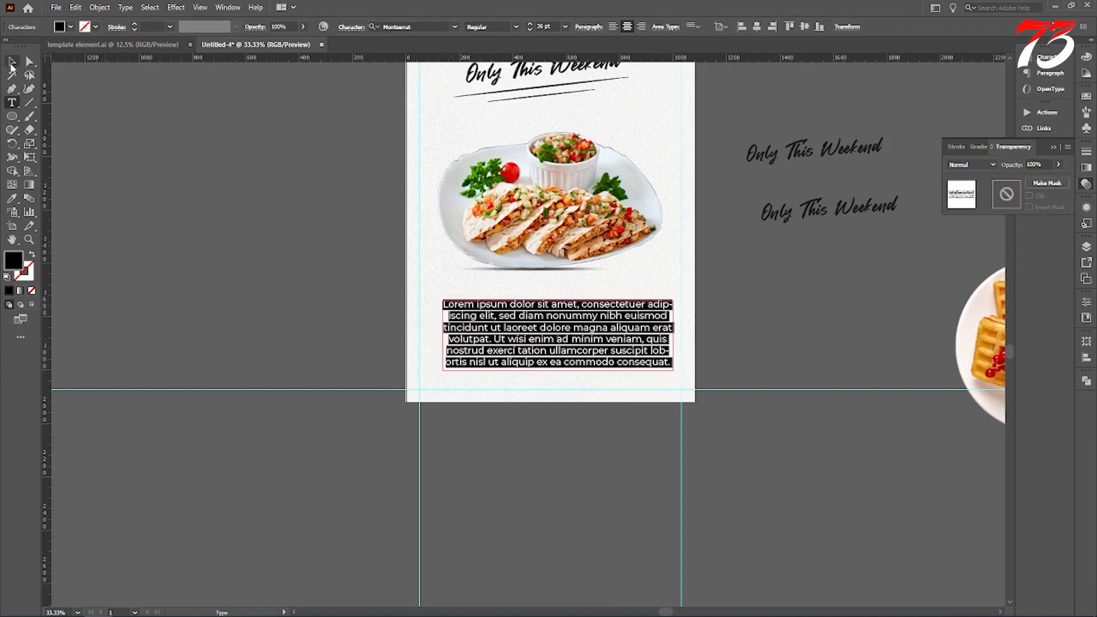
pyautogui.click(12, 63)
pyautogui.click(780, 27)
# Trim the placeholder paragraph so that it ends after "sed diam nonummy nibh"
pyautogui.press('t')
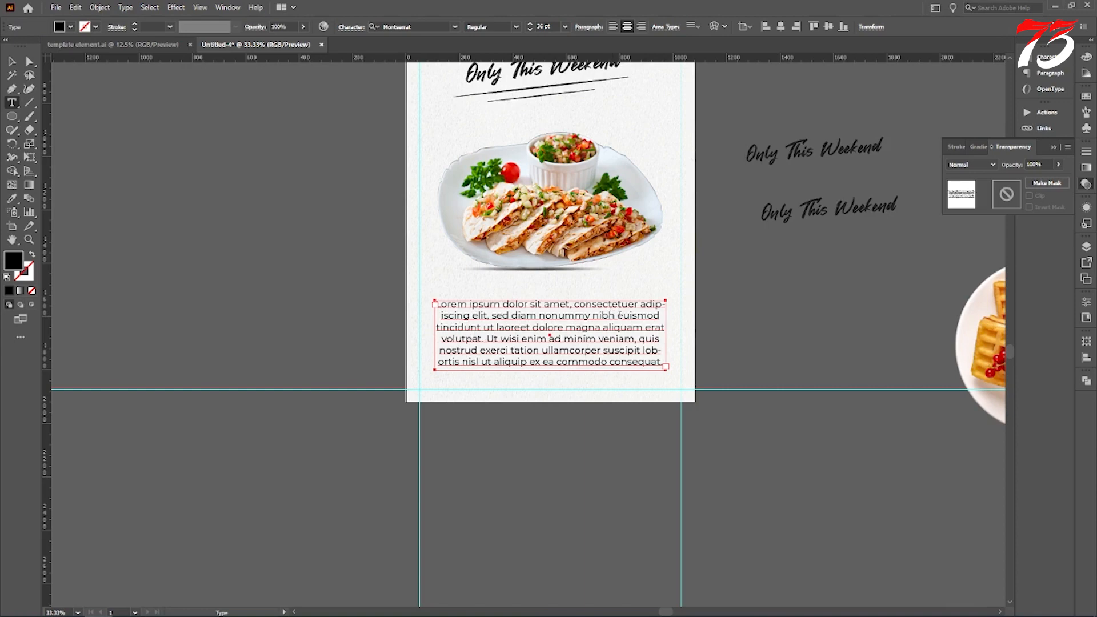
pyautogui.moveTo(620, 315); pyautogui.dragTo(717, 404)
pyautogui.press('BackSpace')
pyautogui.click(12, 64)
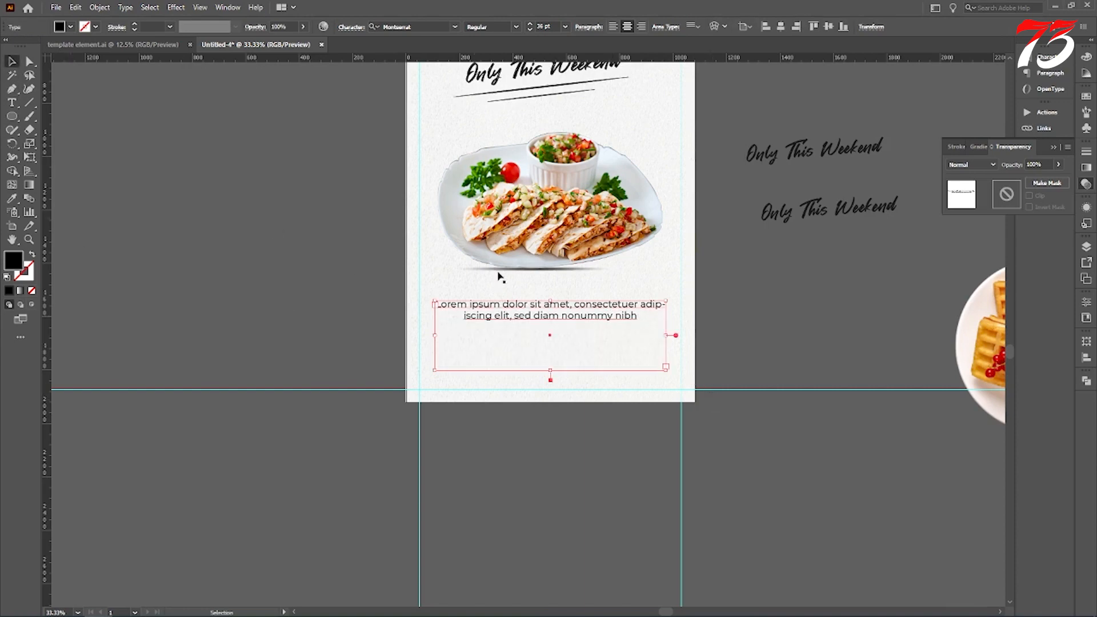
# Increase the paragraph's line spacing slightly and shorten its text frame from below to fit the two lines
pyautogui.hotkey('ctrl', '1')
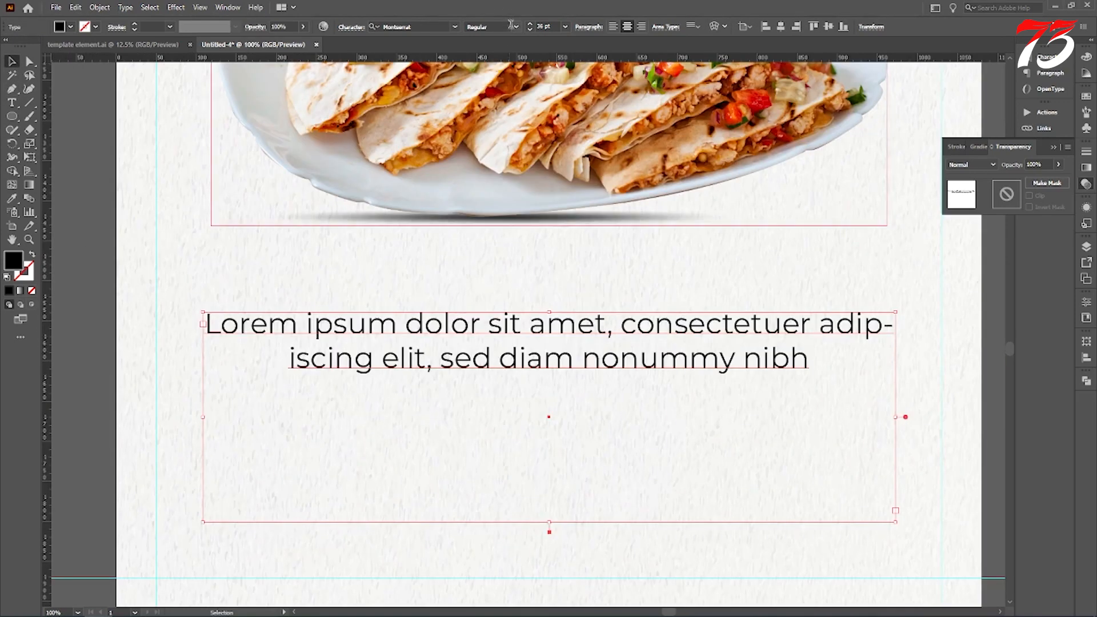
pyautogui.click(347, 31)
pyautogui.click(320, 76)
pyautogui.click(320, 76)
pyautogui.moveTo(549, 526); pyautogui.dragTo(548, 421)
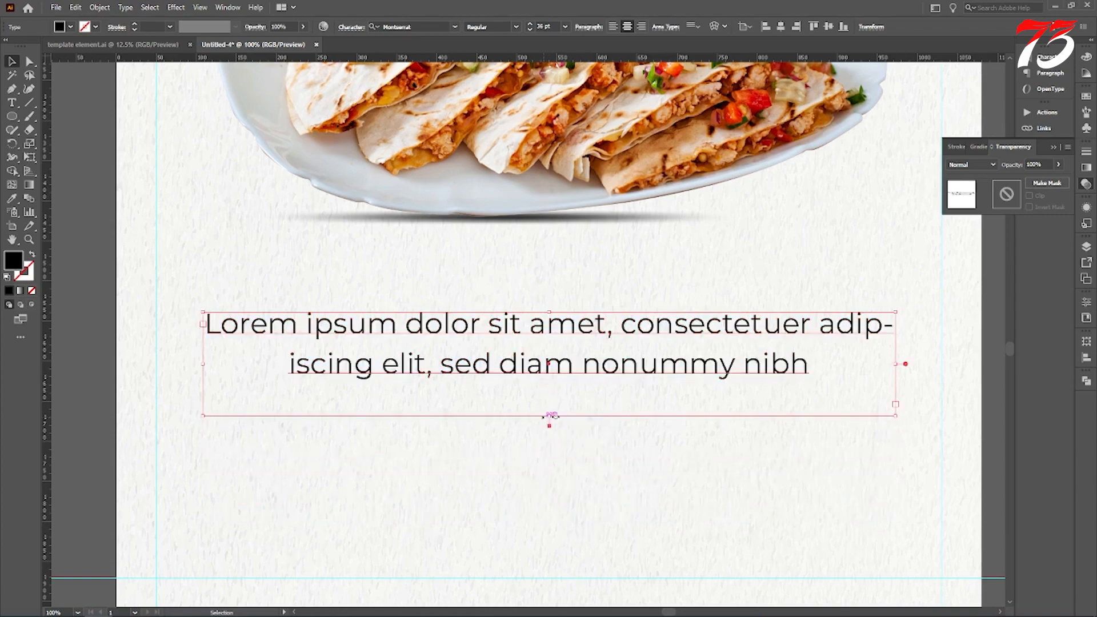
# Match the paragraph's colour to the dark "Only This Weekend" text beside the artboard and nudge the paragraph slightly up
pyautogui.scroll(-2, 639, 380)
pyautogui.scroll(3, 640, 380)
pyautogui.click(12, 190)
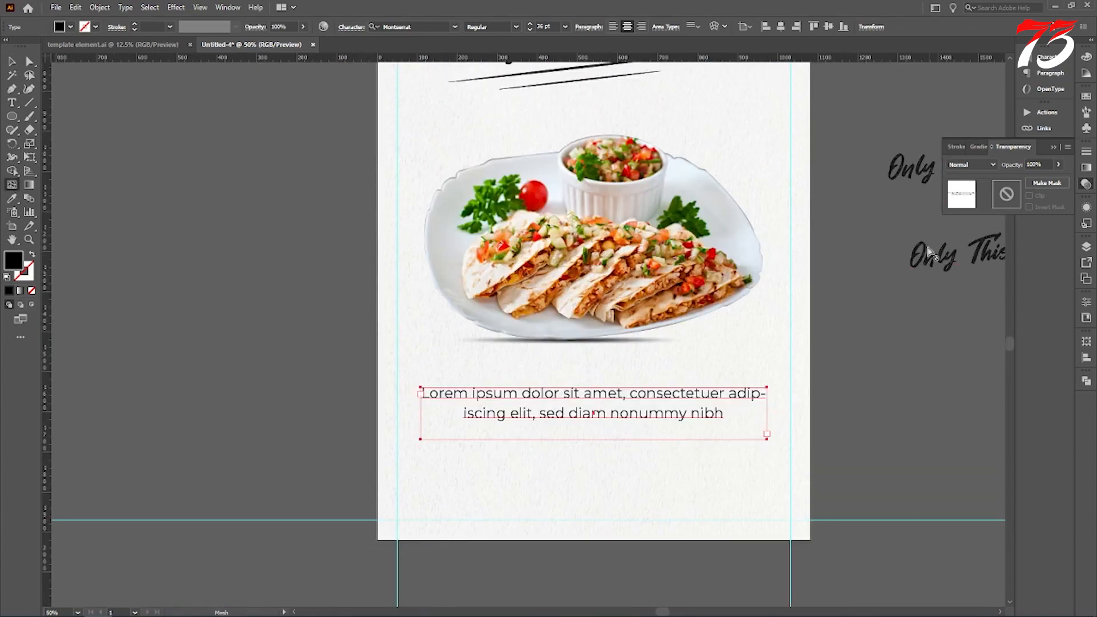
pyautogui.press('i')
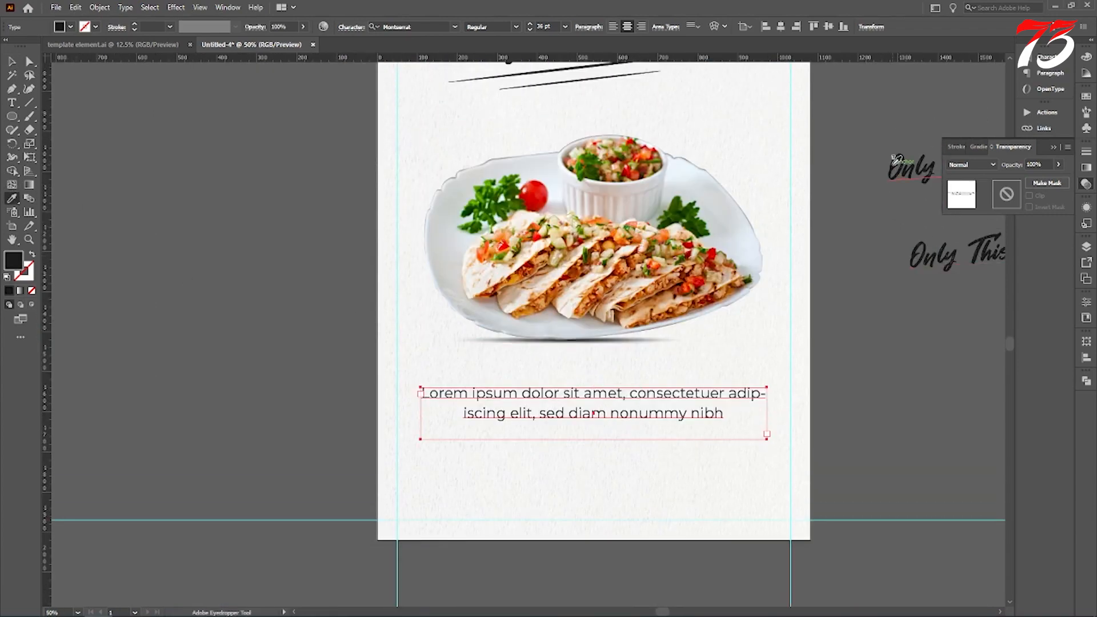
pyautogui.press('y')
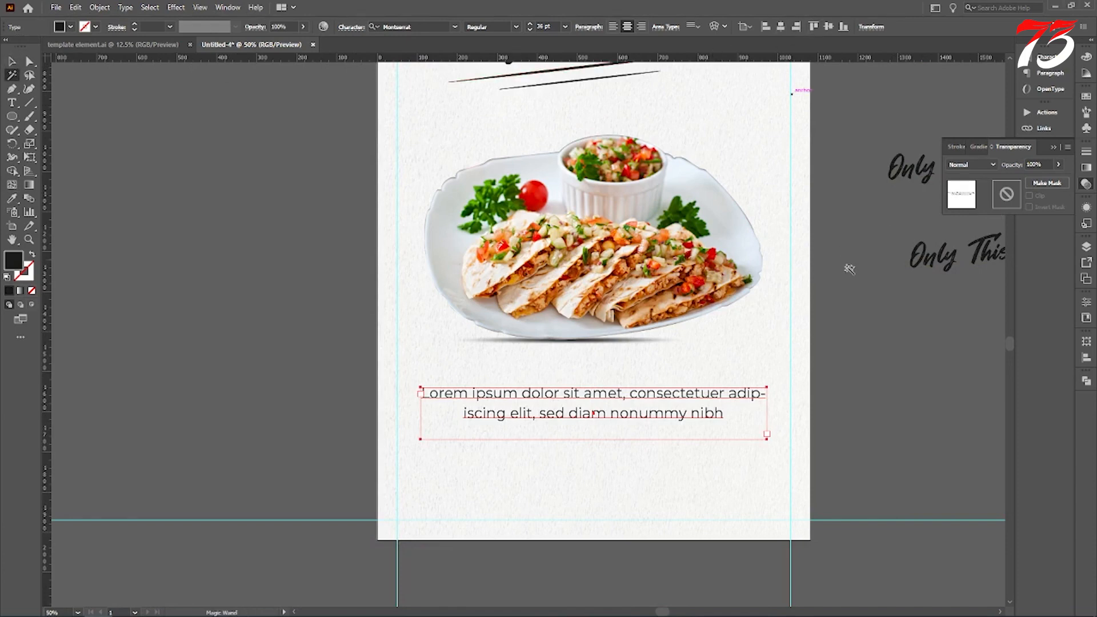
pyautogui.click(874, 302)
pyautogui.scroll(-1, 698, 319)
pyautogui.press('v')
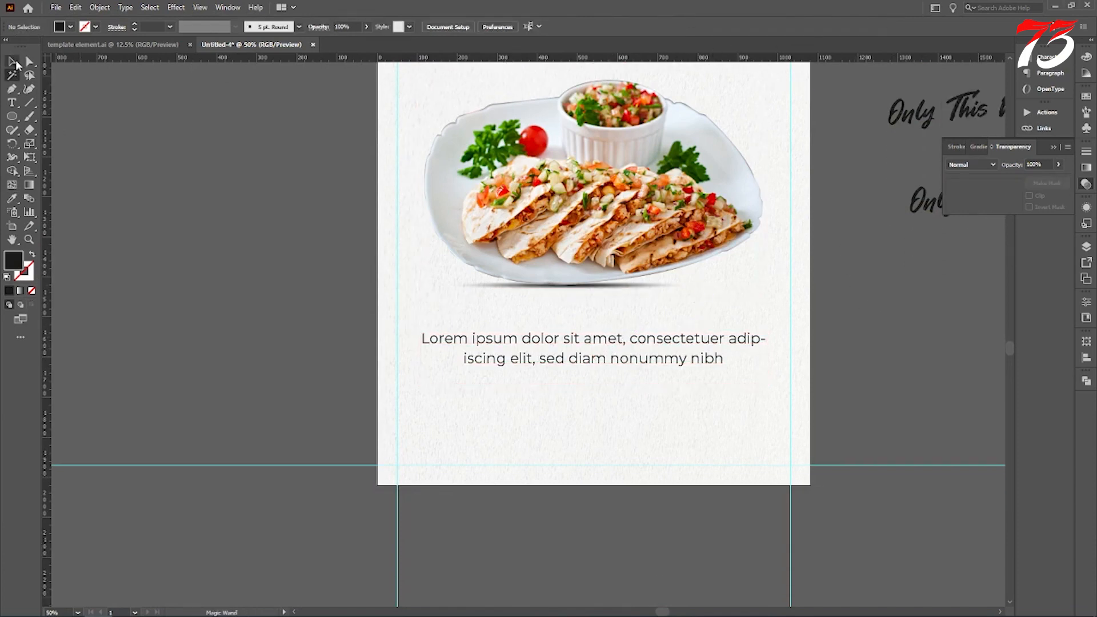
pyautogui.moveTo(590, 362); pyautogui.dragTo(589, 354)
# Draw a rectangle about 345 × 87 px below the paragraph and round its ends fully into a pill-shaped button
pyautogui.scroll(-1, 577, 338)
pyautogui.scroll(-1, 576, 338)
pyautogui.click(12, 118)
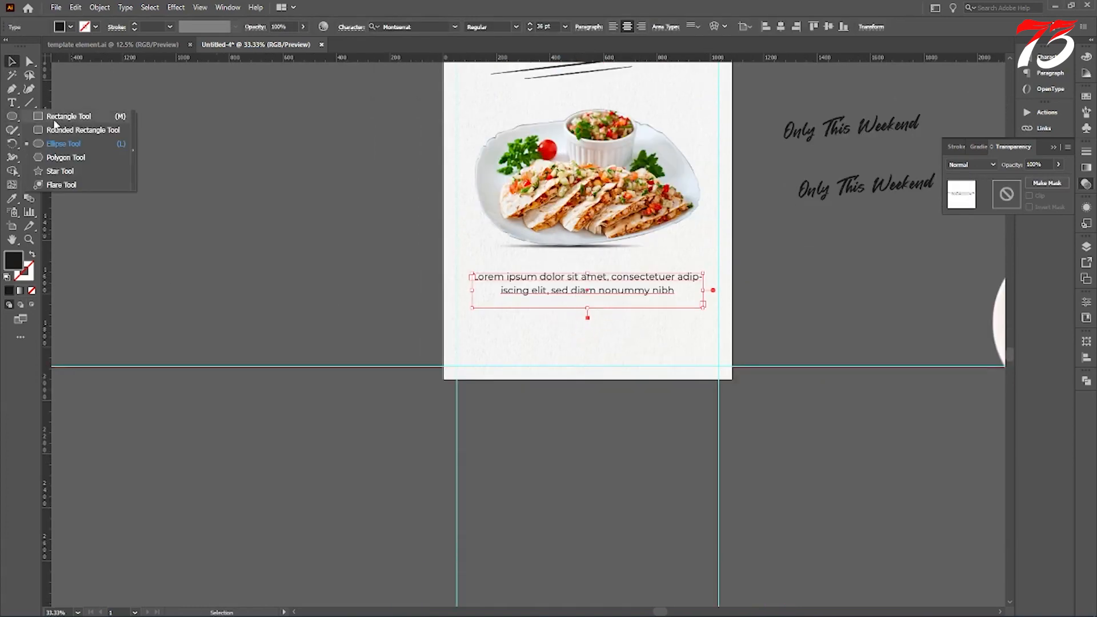
pyautogui.moveTo(12, 117); pyautogui.dragTo(63, 116)
pyautogui.scroll(2, 621, 339)
pyautogui.moveTo(468, 318); pyautogui.dragTo(653, 364)
pyautogui.scroll(2, 520, 337)
pyautogui.moveTo(412, 295); pyautogui.dragTo(632, 394)
# Fill the pill-shaped button with the heading's dark red and centre it horizontally on the artboard
pyautogui.scroll(-4, 583, 395)
pyautogui.click(13, 199)
pyautogui.scroll(1, 506, 171)
pyautogui.click(502, 77)
pyautogui.click(11, 61)
pyautogui.click(489, 27)
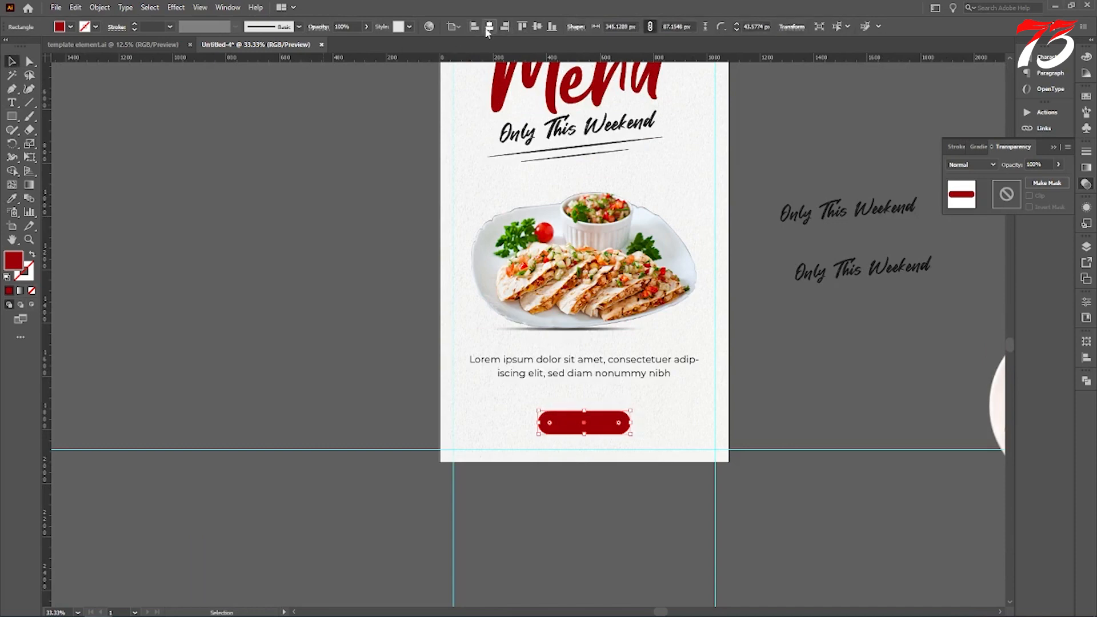
pyautogui.click(193, 239)
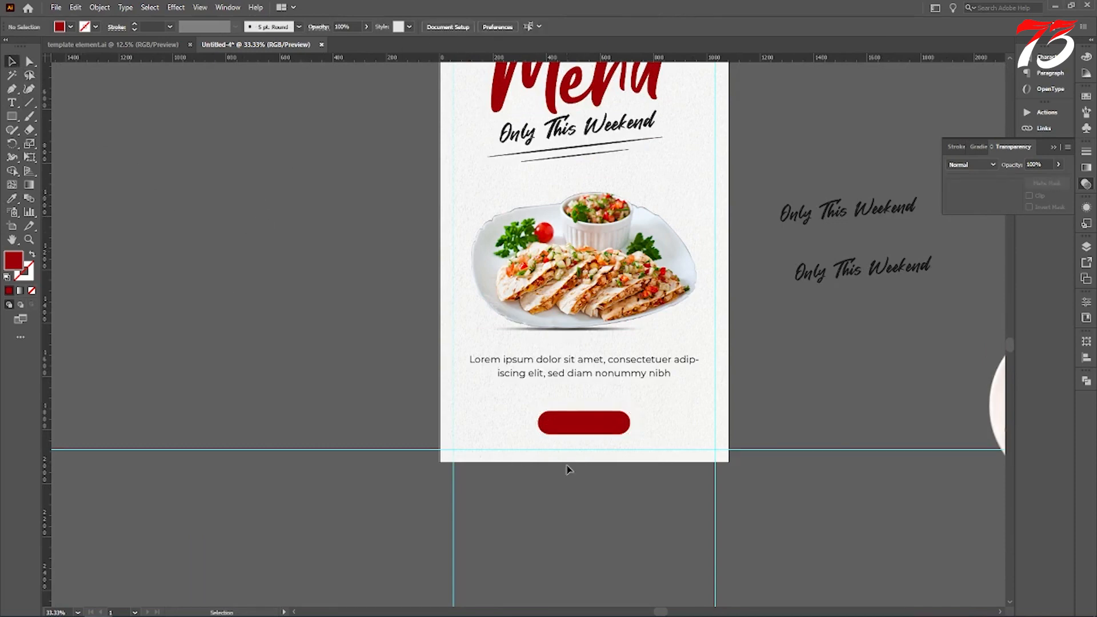
# Add a text line reading "Swipeup" in the empty area below the artboard
pyautogui.click(12, 105)
pyautogui.scroll(-3, 464, 217)
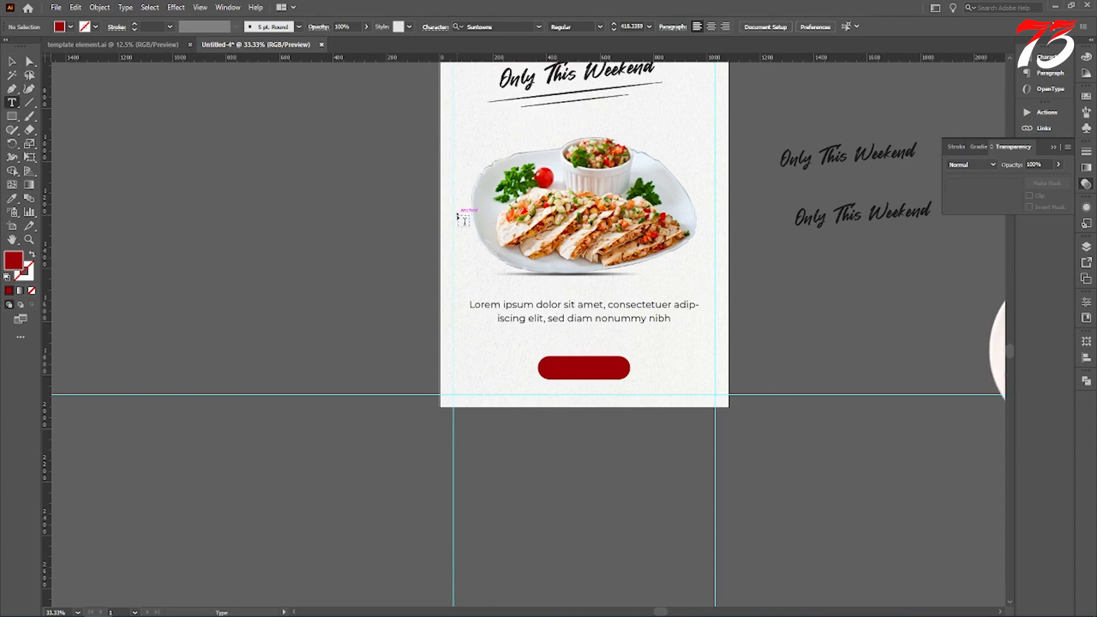
pyautogui.scroll(-2, 464, 220)
pyautogui.scroll(3, 686, 349)
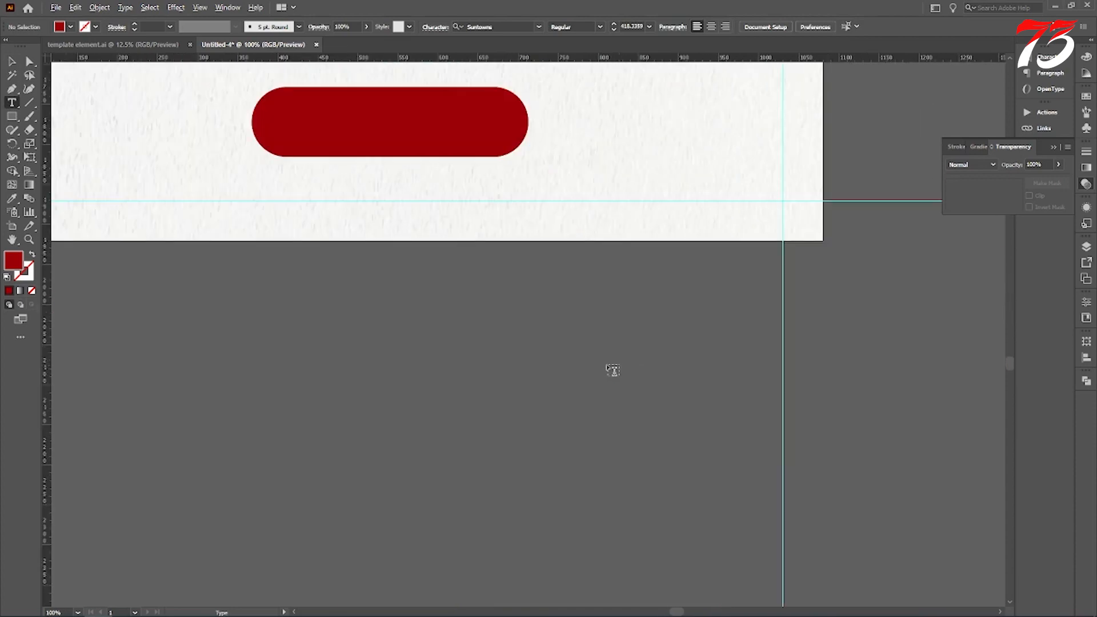
pyautogui.click(577, 364)
pyautogui.scroll(-3, 496, 338)
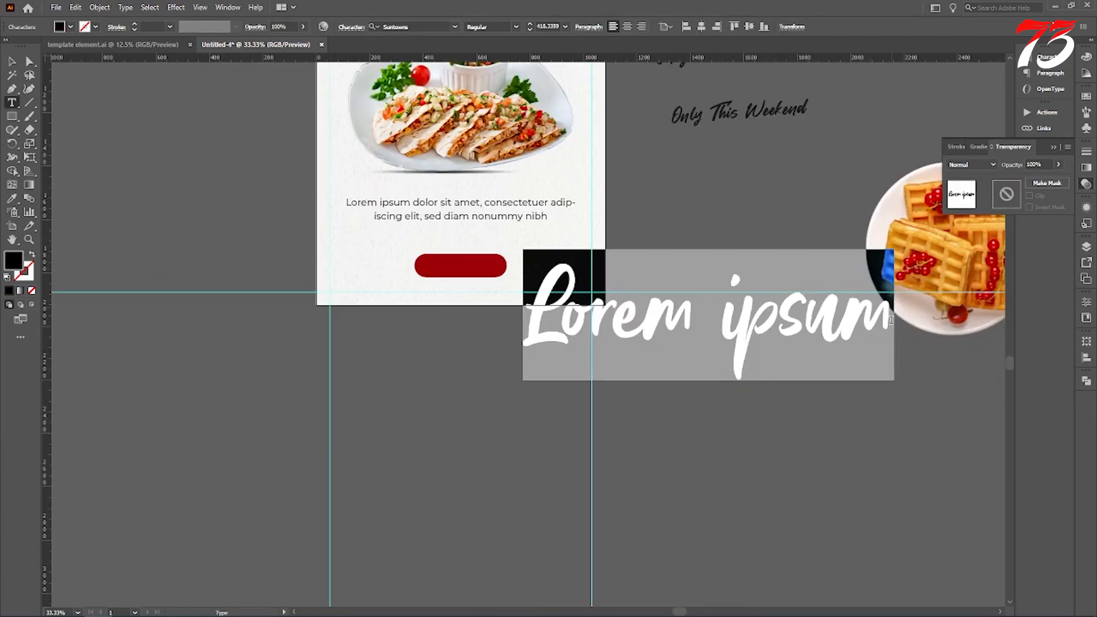
pyautogui.write('S')
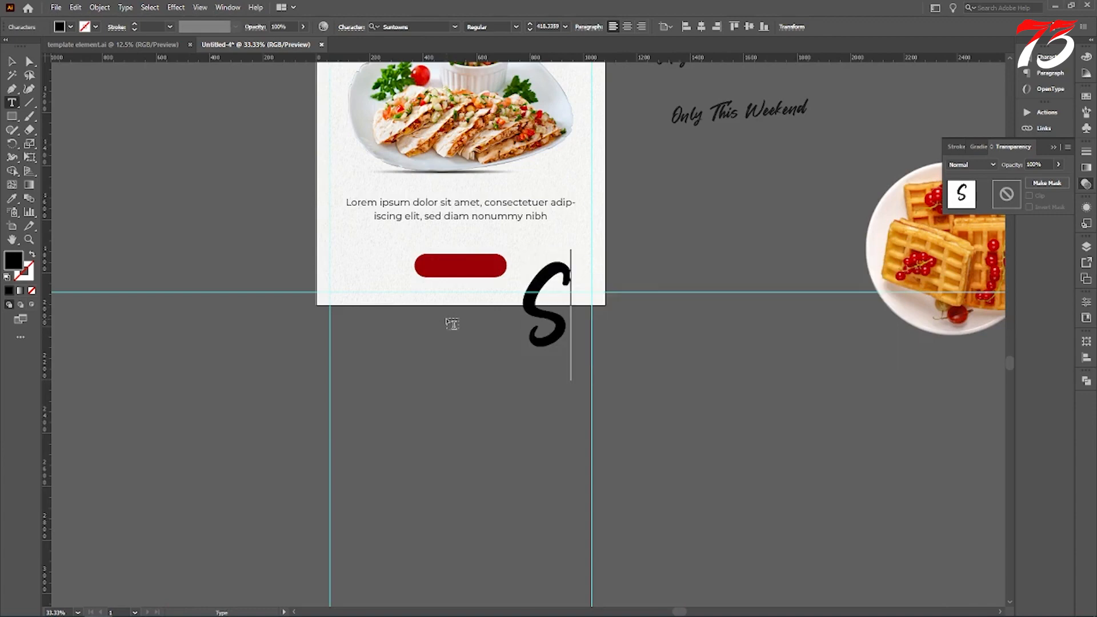
pyautogui.write('wipenp')
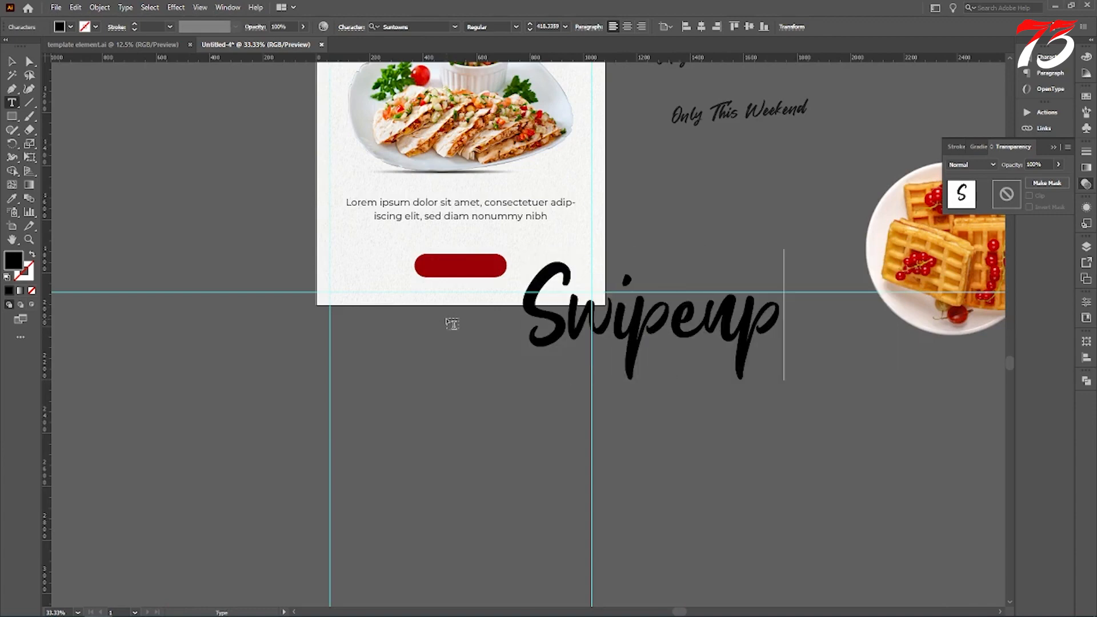
# Set the "Swipeup" text in Montserrat Bold and move it clear of the artboard's lower edge
pyautogui.click(10, 61)
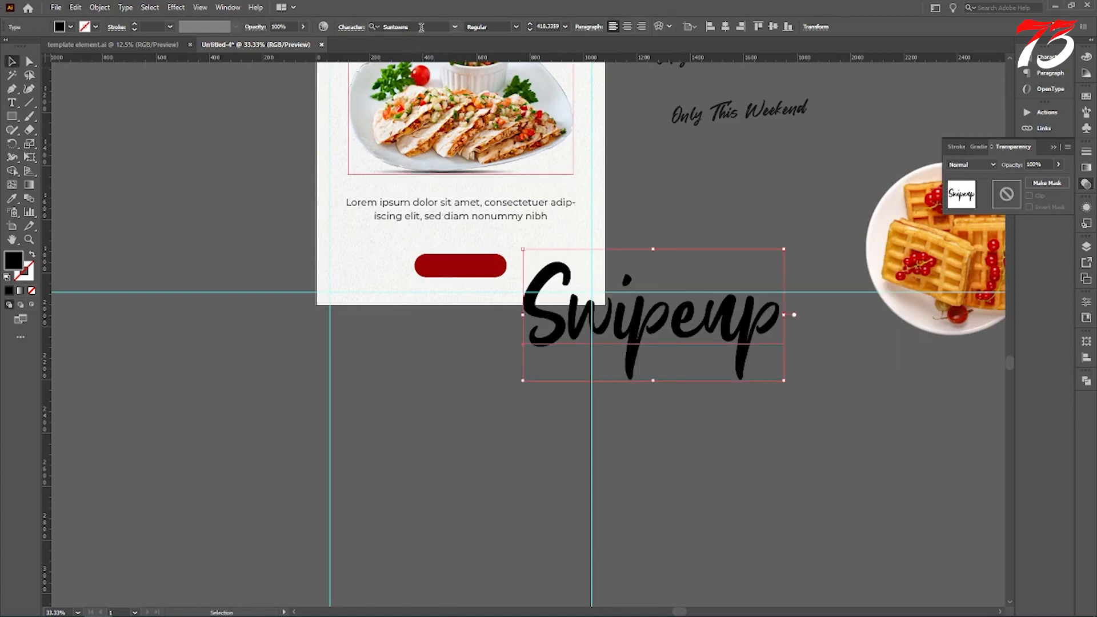
pyautogui.write('mont')
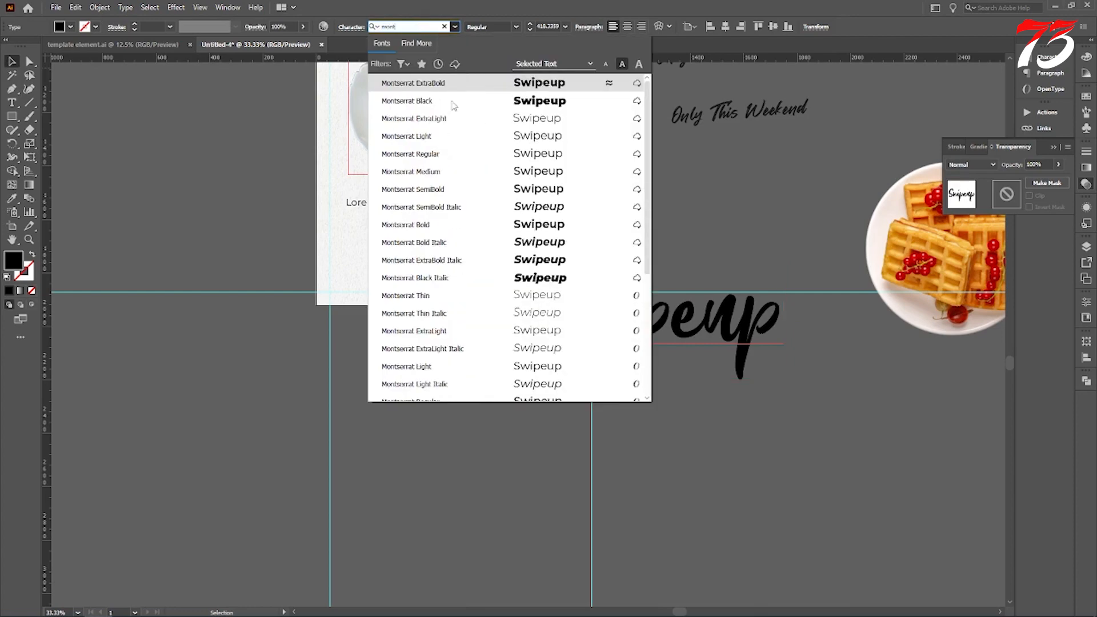
pyautogui.click(405, 225)
pyautogui.moveTo(722, 318); pyautogui.dragTo(429, 408)
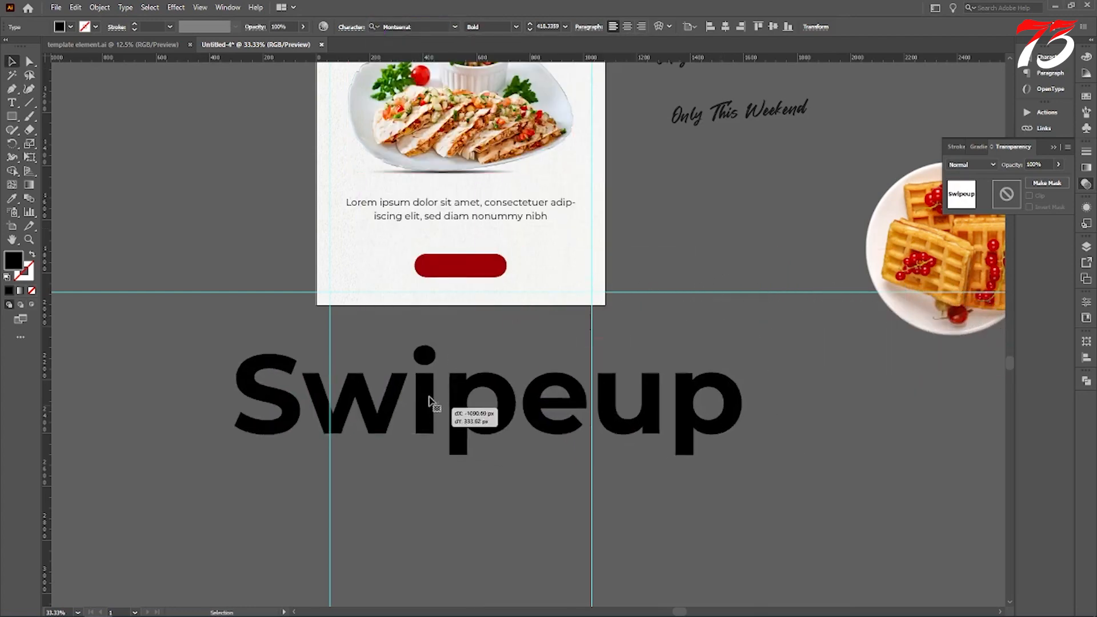
# Convert the "Swipeup" text below the artboard to uppercase and scale it down to about 87 pt
pyautogui.click(125, 7)
pyautogui.moveTo(159, 184)
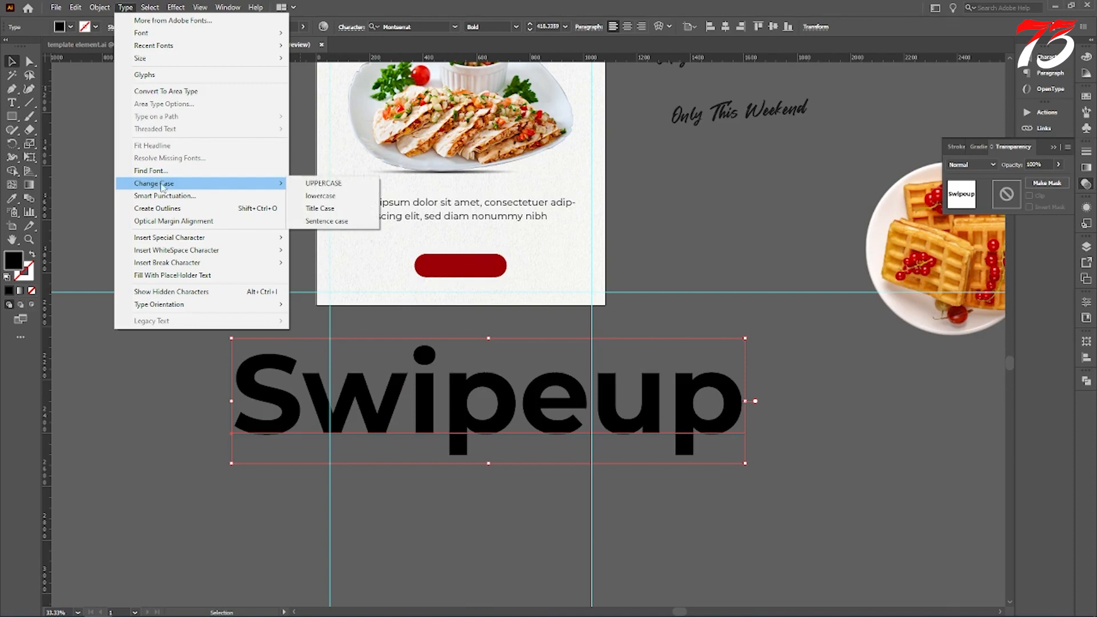
pyautogui.click(324, 183)
pyautogui.moveTo(526, 465); pyautogui.dragTo(514, 365)
# Fill the "SWIPEUP" text with white (ffffff) and move it onto the red pill-shaped button
pyautogui.doubleClick(13, 260)
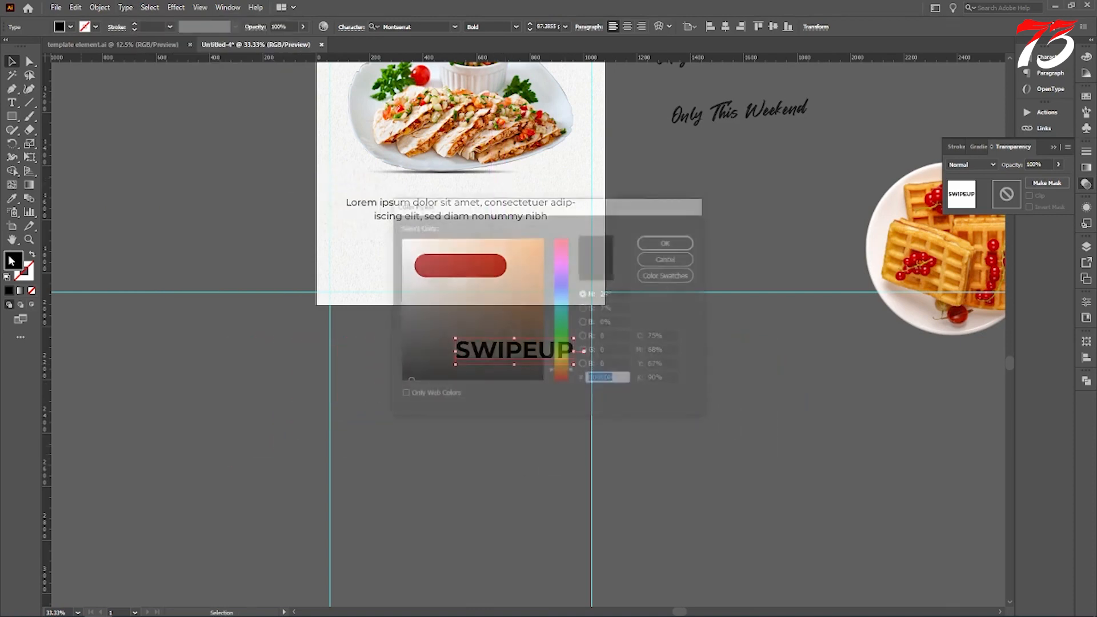
pyautogui.write('ffffff')
pyautogui.click(665, 244)
pyautogui.scroll(2, 400, 260)
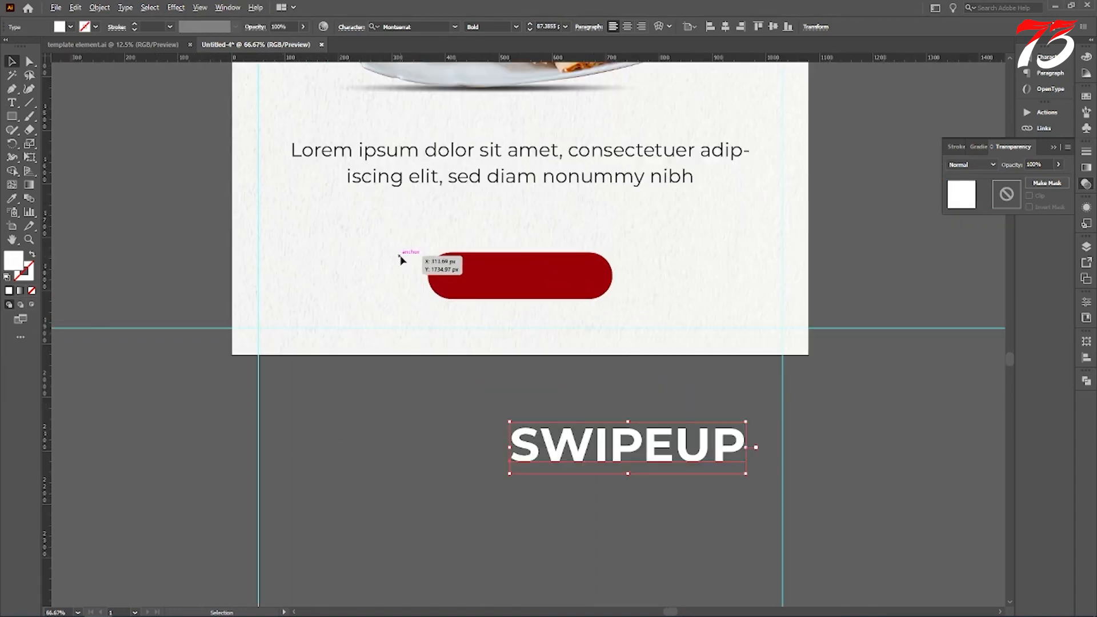
pyautogui.moveTo(608, 451); pyautogui.dragTo(540, 283)
# Shrink the "SWIPEUP" text to about 55 pt so it fits inside the pill, and centre it horizontally on the button
pyautogui.scroll(2, 670, 254)
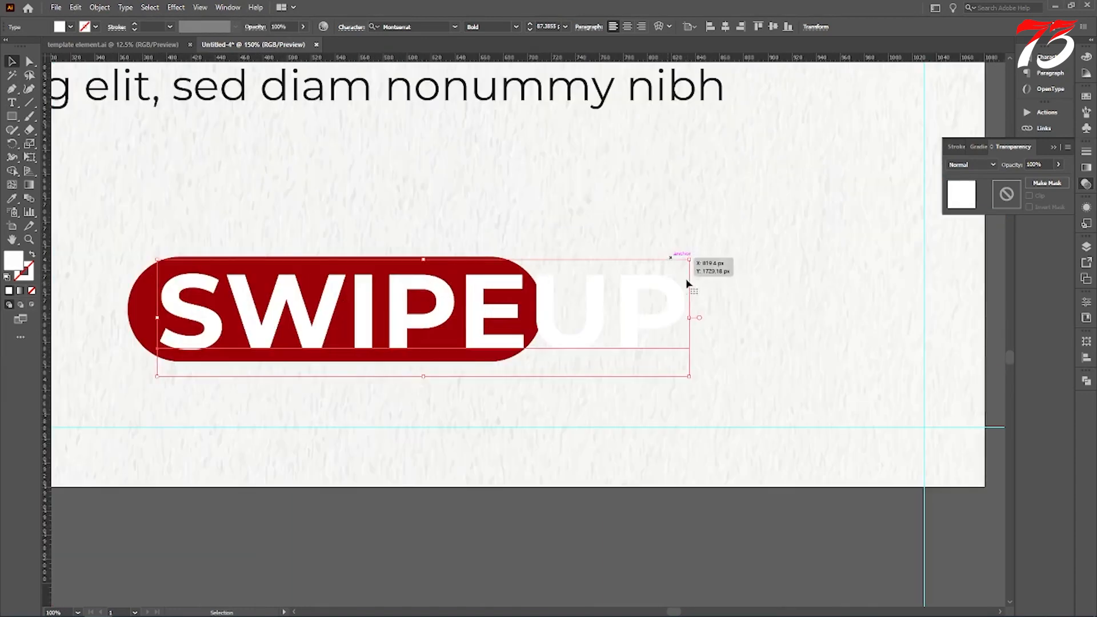
pyautogui.moveTo(690, 316); pyautogui.dragTo(502, 310)
pyautogui.keyDown('shift'); pyautogui.click(523, 311); pyautogui.keyUp('shift')
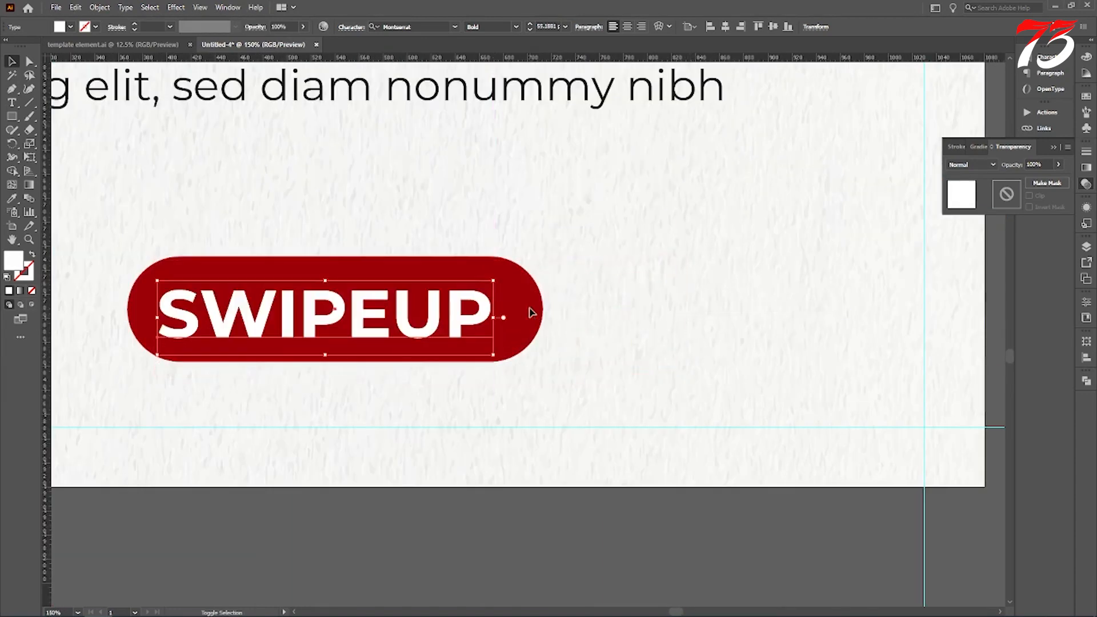
pyautogui.click(383, 27)
pyautogui.scroll(-3, 569, 228)
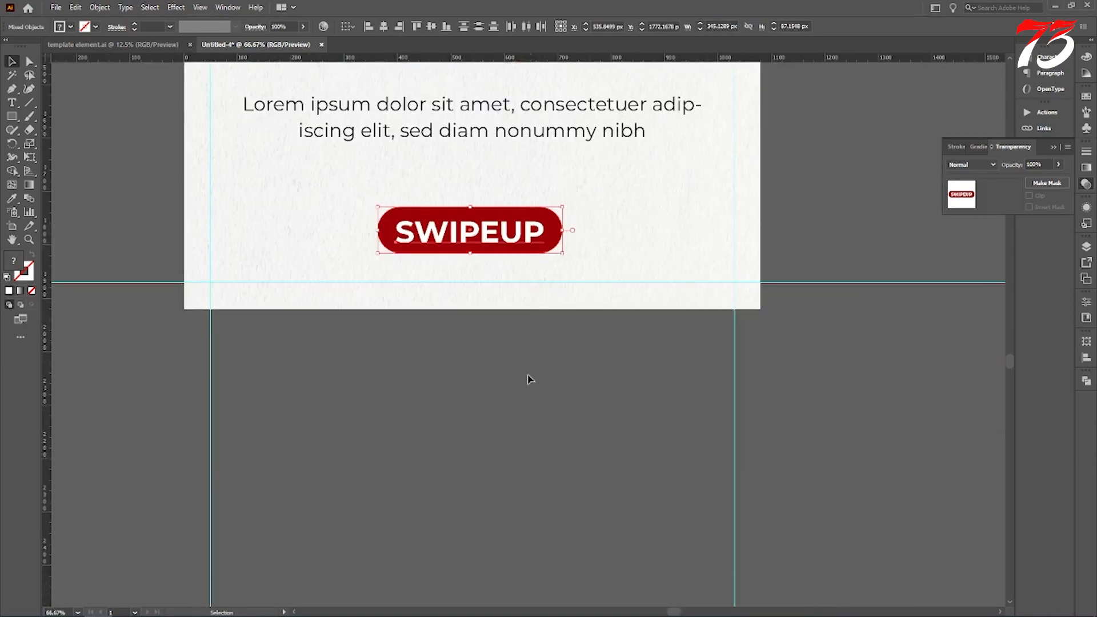
pyautogui.click(529, 377)
# Nudge the "SWIPEUP" text up to the vertical middle of the pill and group the text with the pill
pyautogui.scroll(4, 441, 216)
pyautogui.moveTo(451, 276); pyautogui.dragTo(450, 263)
pyautogui.keyDown('shift'); pyautogui.click(196, 223); pyautogui.keyUp('shift')
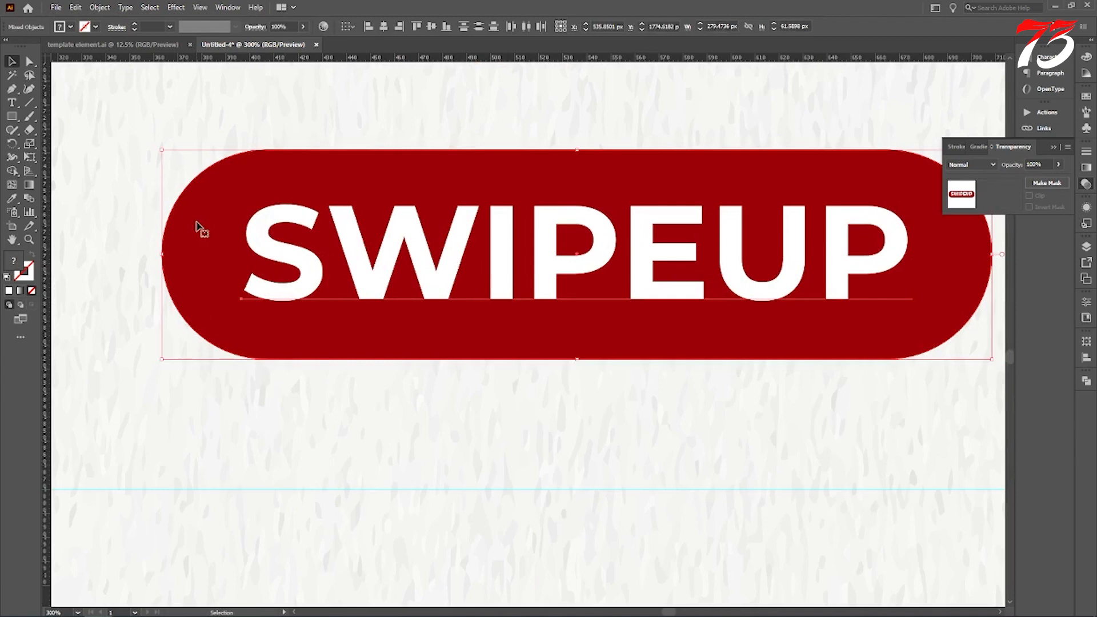
pyautogui.hotkey('ctrl', 'g')
# Centre the grouped "SWIPEUP" button horizontally on the artboard
pyautogui.scroll(-3, 678, 183)
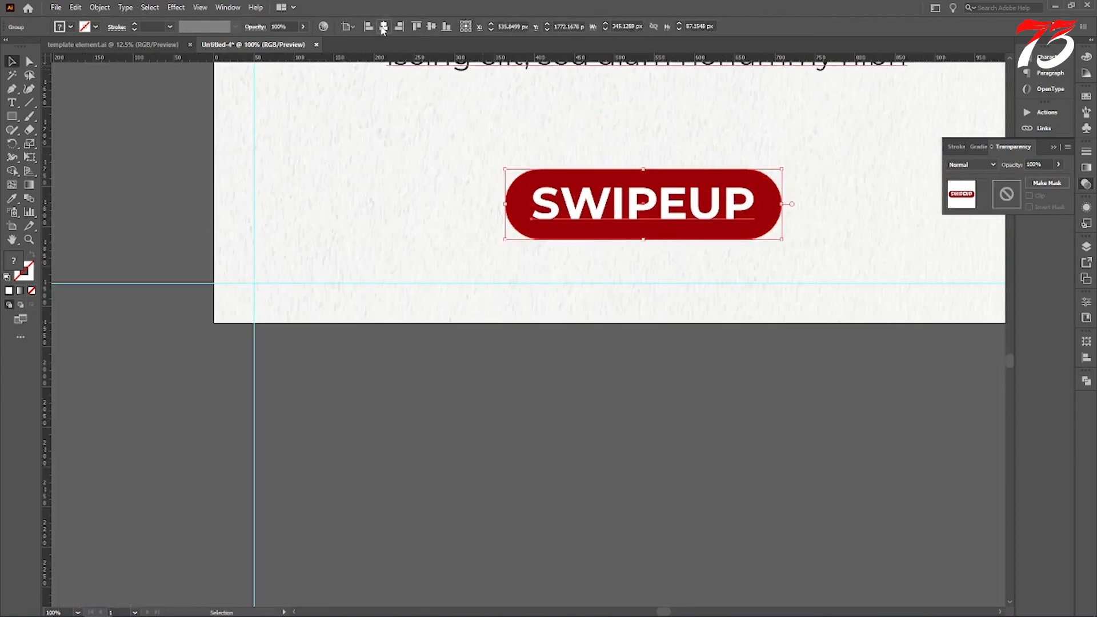
pyautogui.scroll(-2, 617, 308)
pyautogui.click(608, 328)
pyautogui.scroll(-1, 607, 328)
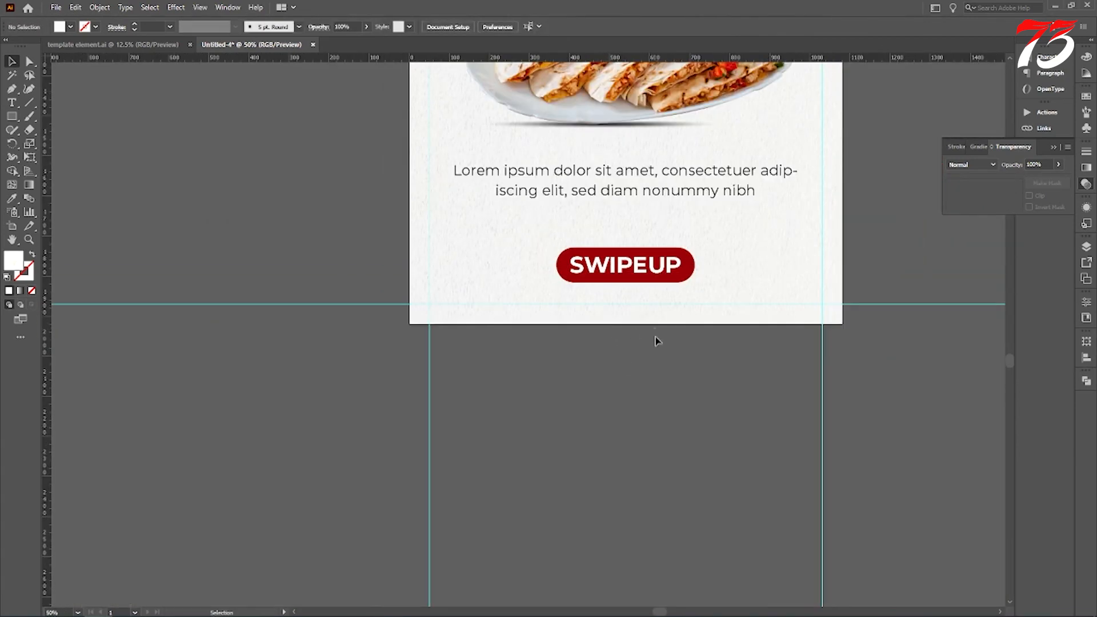
pyautogui.scroll(2, 626, 267)
pyautogui.click(632, 268)
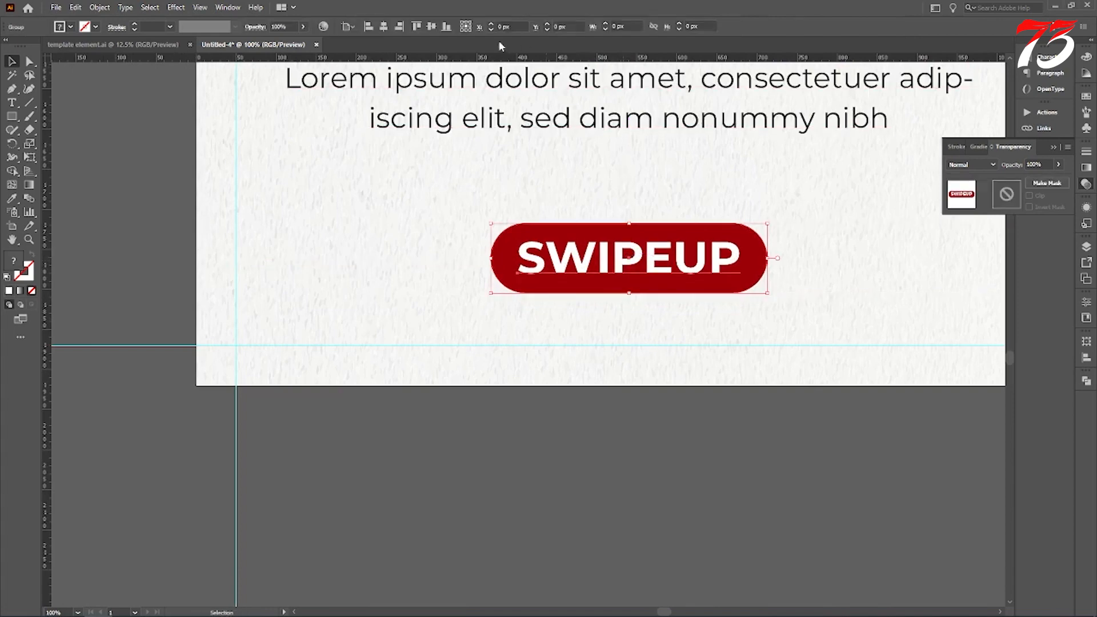
pyautogui.scroll(-4, 556, 251)
pyautogui.scroll(2, 574, 301)
pyautogui.click(677, 348)
# Nudge the food plate and its shadow slightly upward, away from the paragraph
pyautogui.scroll(5, 718, 334)
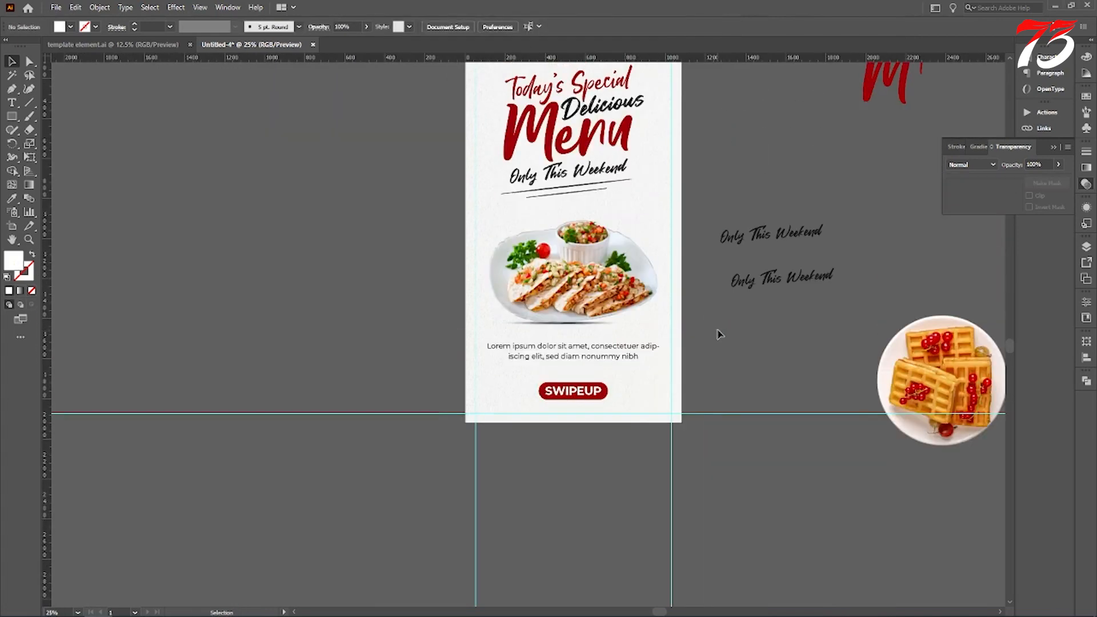
pyautogui.click(592, 311)
pyautogui.moveTo(591, 309); pyautogui.dragTo(592, 306)
pyautogui.click(763, 381)
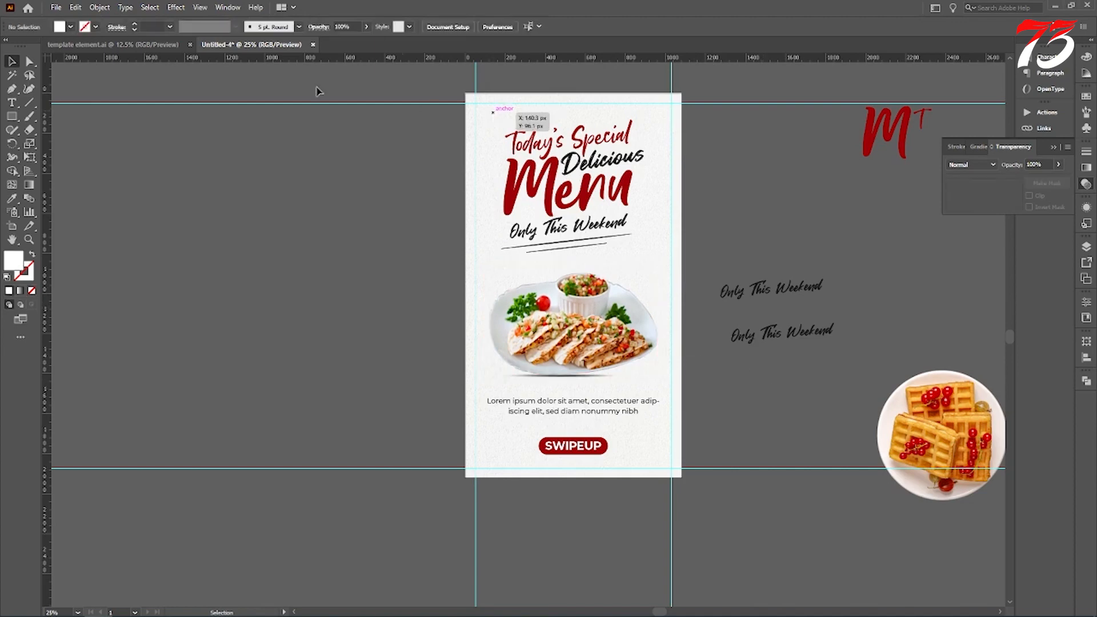
# Copy the small dot, chevron, triangle, circle, zigzag and plus shapes from template element.ai beside the story artboard and reduce their opacity
pyautogui.click(163, 49)
pyautogui.scroll(6, 479, 300)
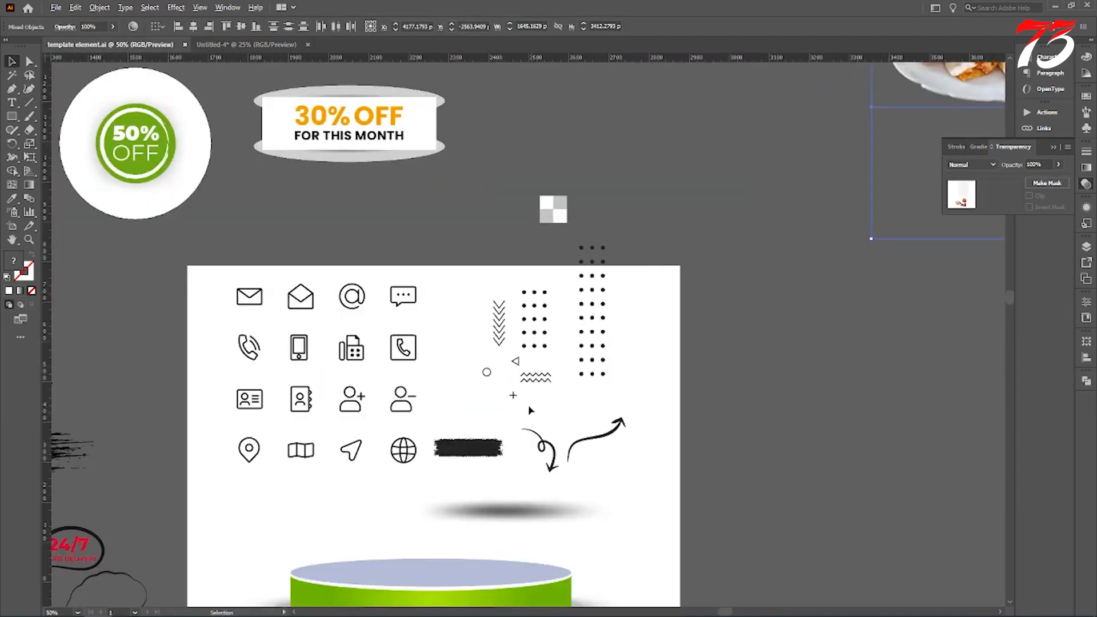
pyautogui.moveTo(595, 488); pyautogui.dragTo(304, 115)
pyautogui.moveTo(368, 241); pyautogui.dragTo(380, 311)
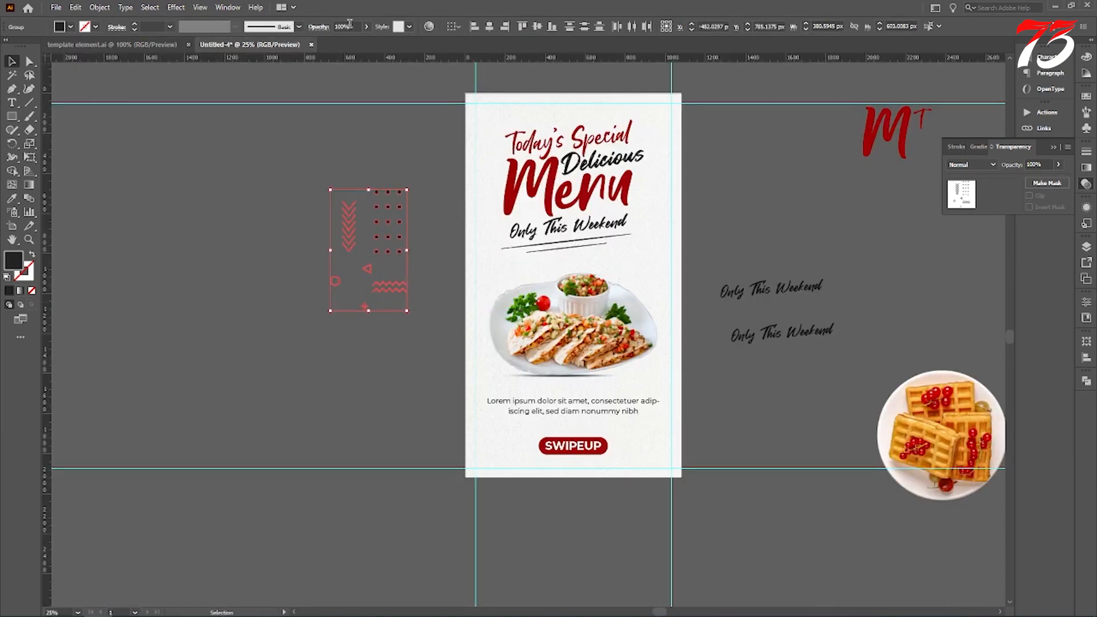
pyautogui.click(349, 24)
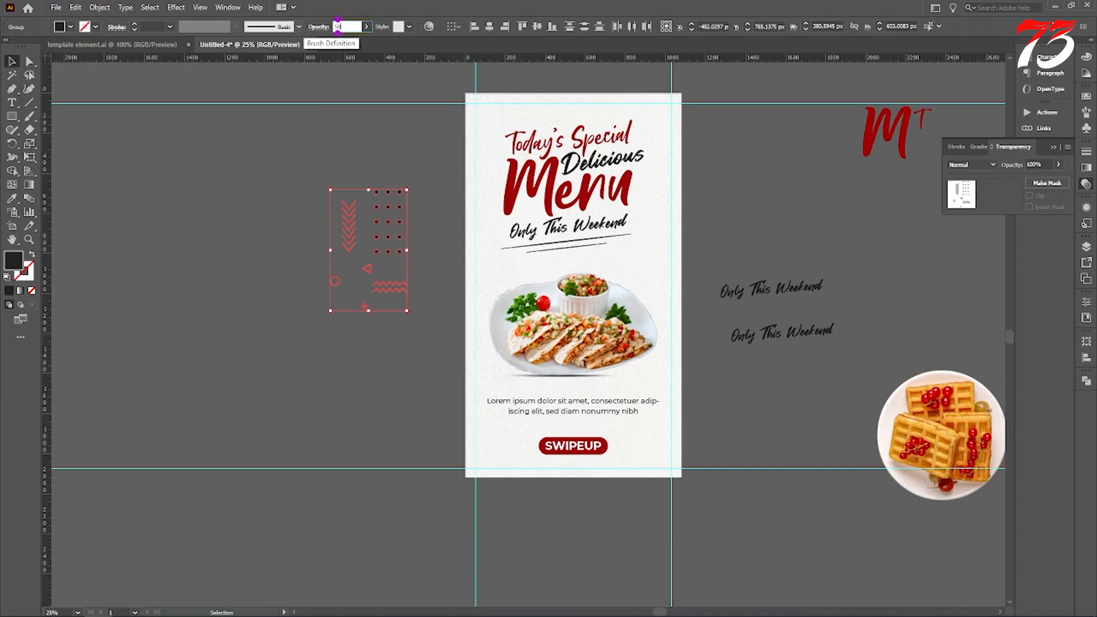
pyautogui.click(202, 218)
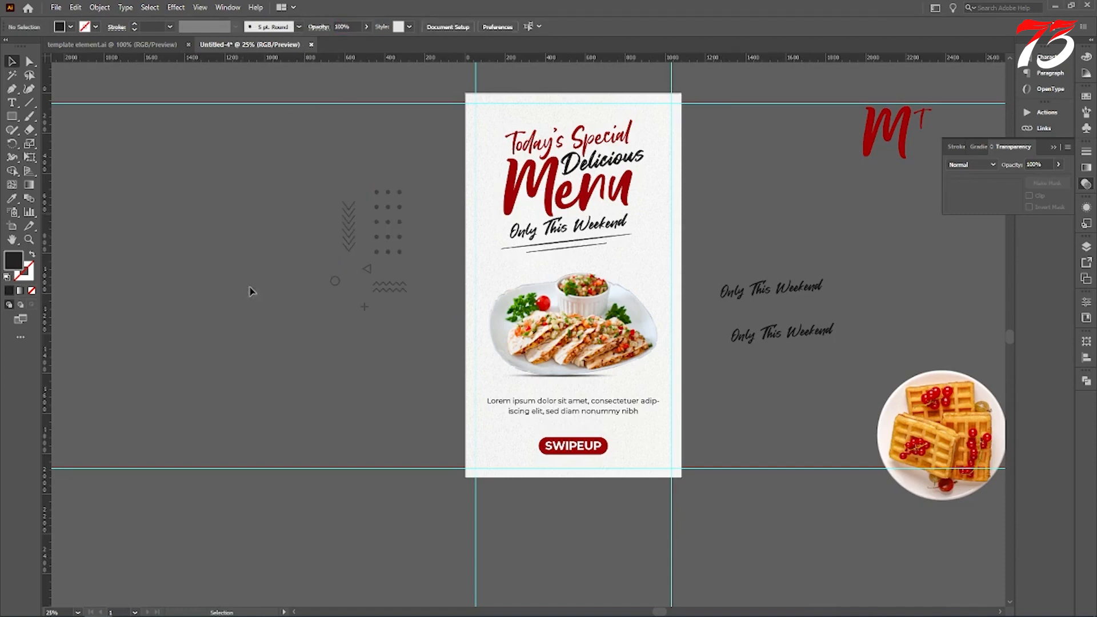
# Place the circle outline above the plate's upper right and the plus sign beside the lower left of the "SWIPEUP" button
pyautogui.moveTo(373, 291); pyautogui.dragTo(676, 269)
pyautogui.click(781, 234)
pyautogui.moveTo(366, 306); pyautogui.dragTo(502, 441)
pyautogui.click(488, 201)
# Unlock all objects and group the entire story design together with its paper background
pyautogui.scroll(-1, 478, 238)
pyautogui.hotkey('ctrl', 'alt', '2')
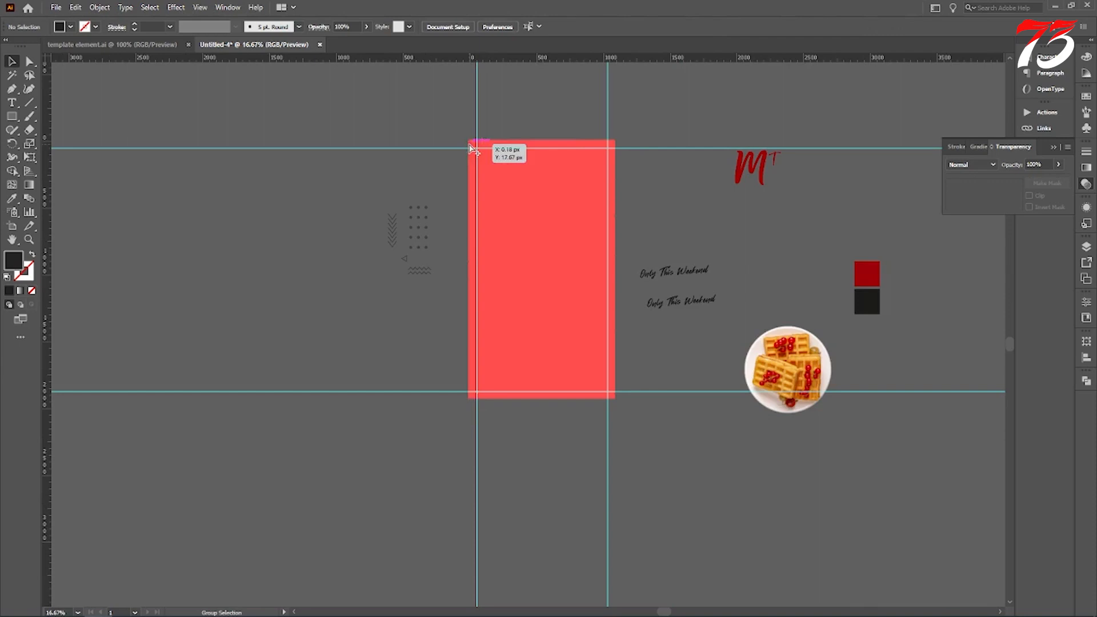
pyautogui.moveTo(455, 113); pyautogui.dragTo(525, 305)
pyautogui.moveTo(625, 441); pyautogui.dragTo(623, 441)
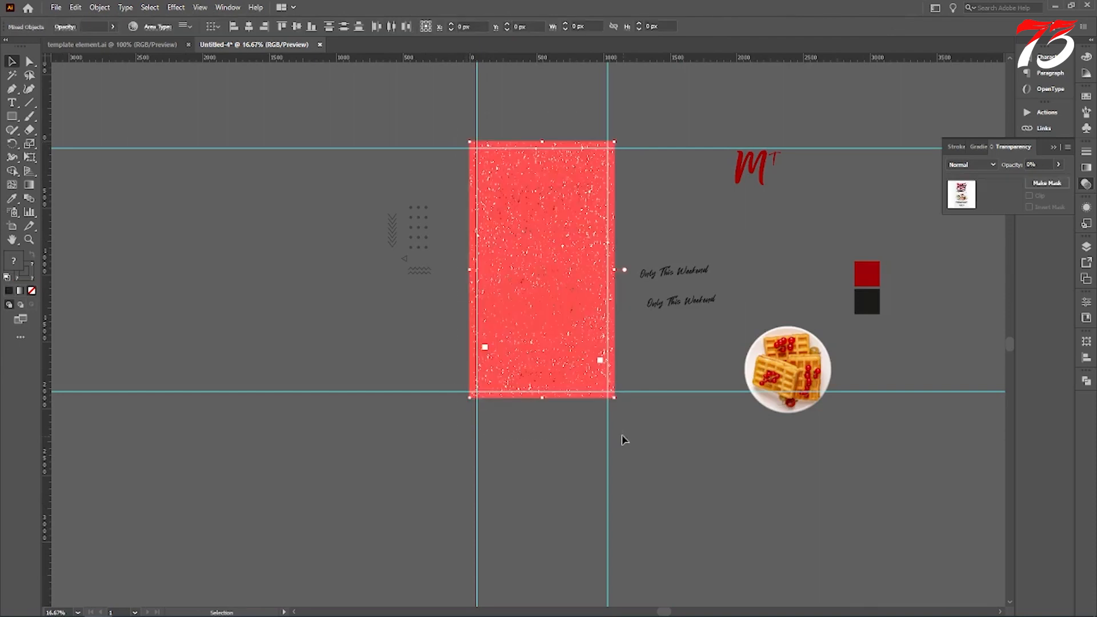
pyautogui.click(664, 440)
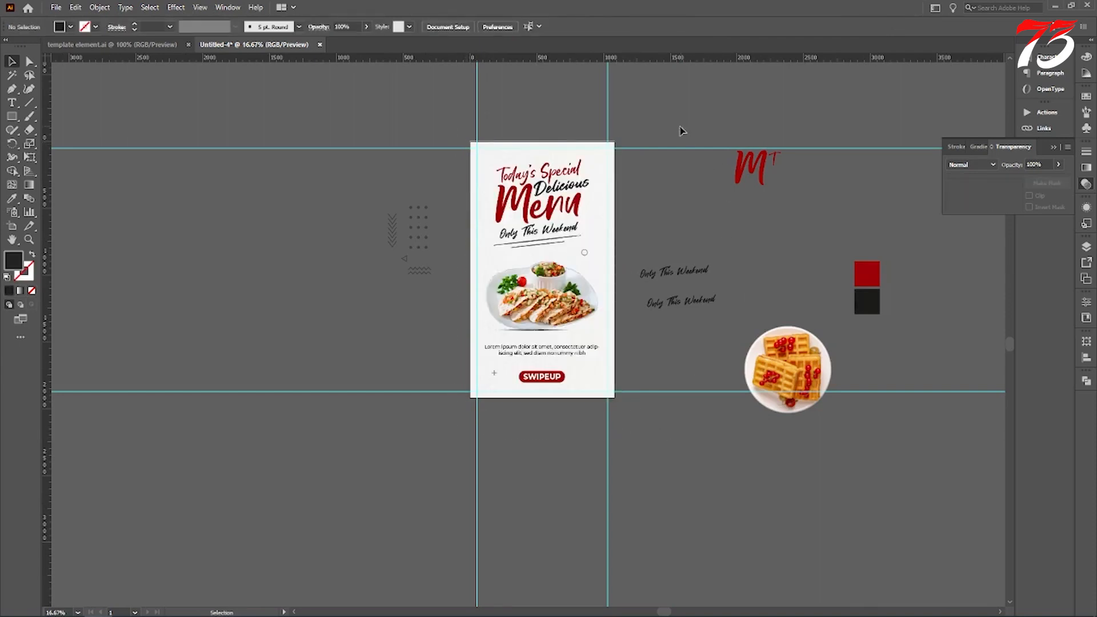
# Move the leftover lettering, colour swatches and waffle plate from the right of the artboard to its left side
pyautogui.moveTo(907, 466); pyautogui.dragTo(905, 464)
pyautogui.moveTo(797, 369); pyautogui.dragTo(224, 321)
pyautogui.click(291, 393)
# Duplicate the grouped story design about 1416 px to the right, keeping it level with the original
pyautogui.moveTo(689, 455); pyautogui.dragTo(688, 454)
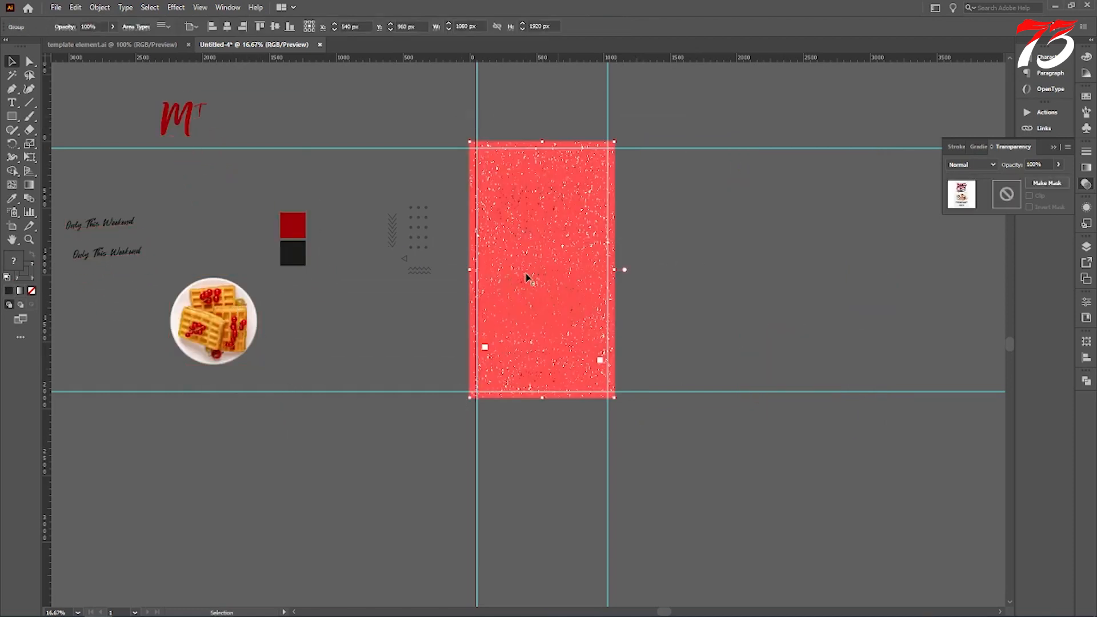
pyautogui.moveTo(685, 272); pyautogui.dragTo(709, 276)
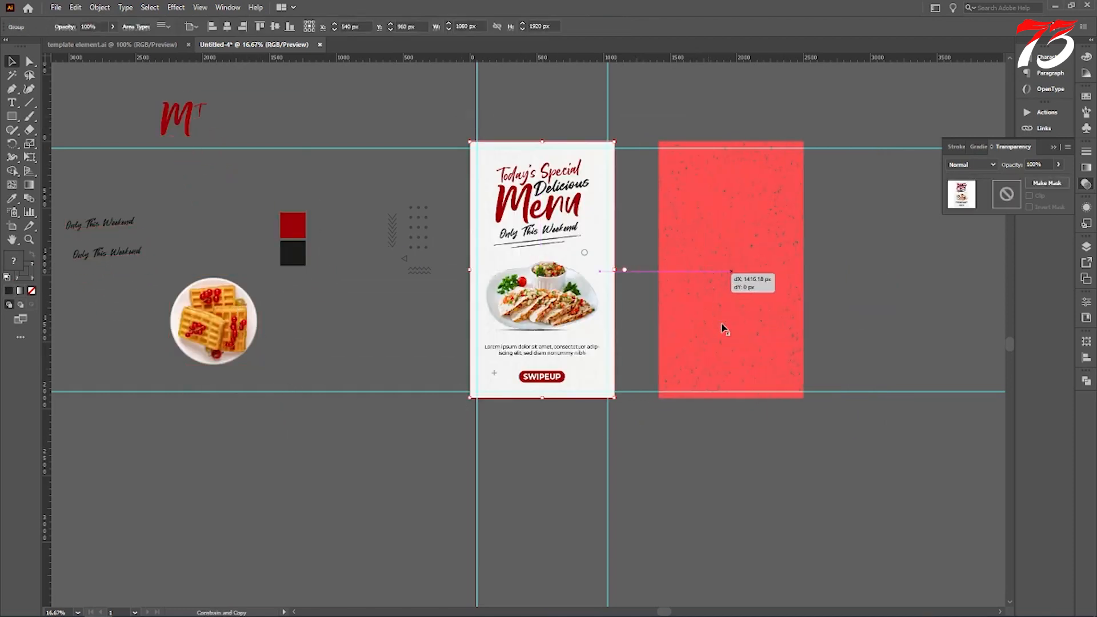
pyautogui.moveTo(731, 340); pyautogui.dragTo(732, 340)
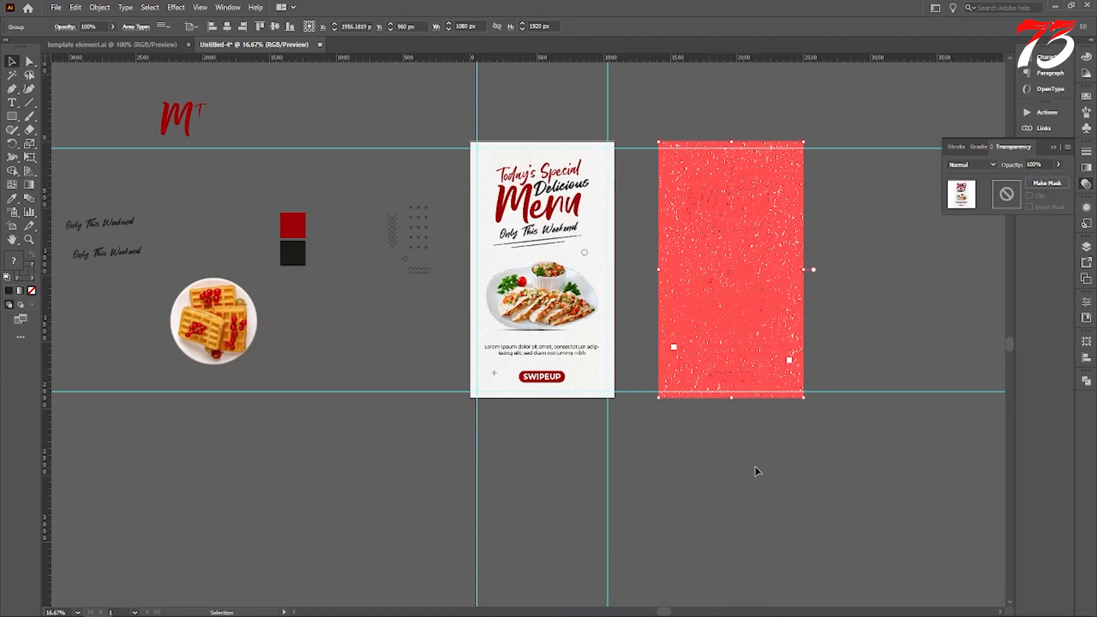
pyautogui.click(756, 468)
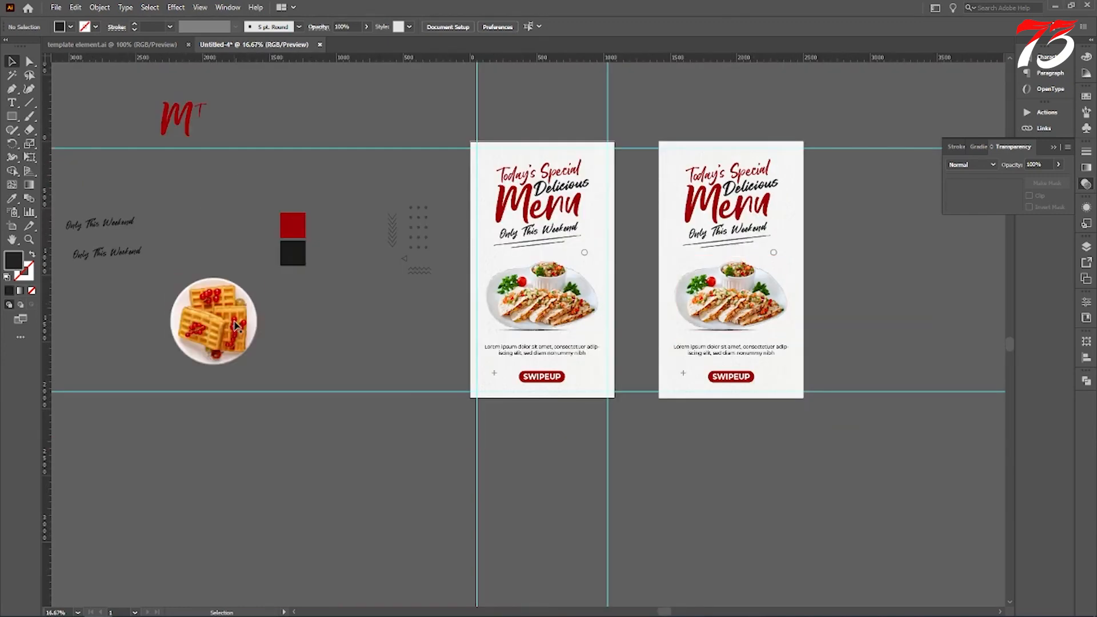
# Move the waffle plate closer to the artboard and ungroup the original story design
pyautogui.moveTo(234, 321); pyautogui.dragTo(320, 371)
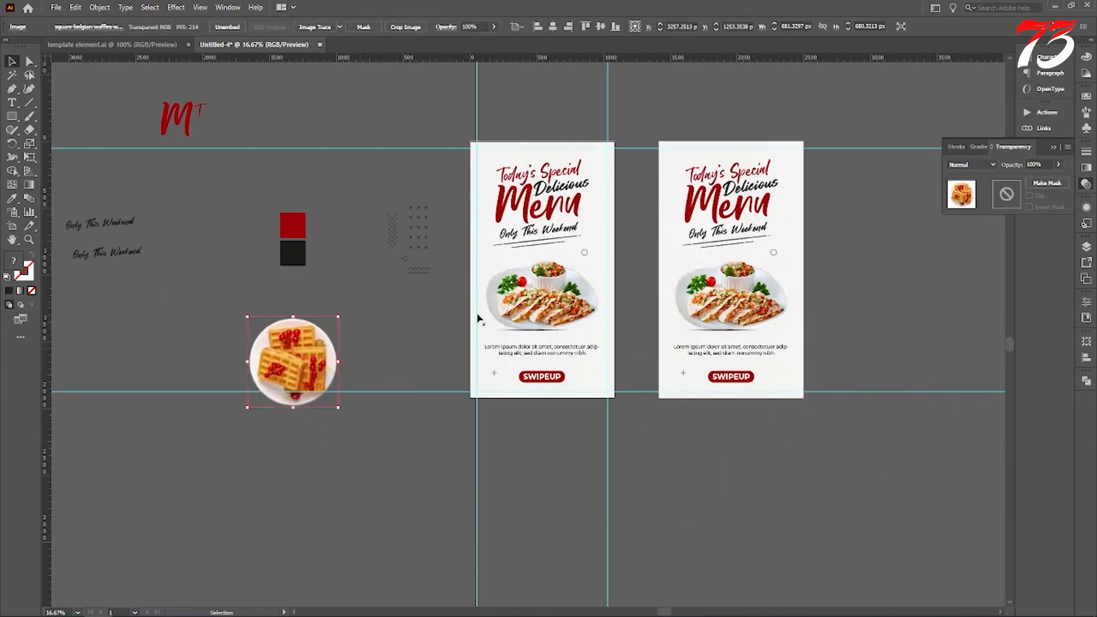
pyautogui.scroll(1, 486, 302)
pyautogui.rightClick(568, 294)
pyautogui.click(600, 389)
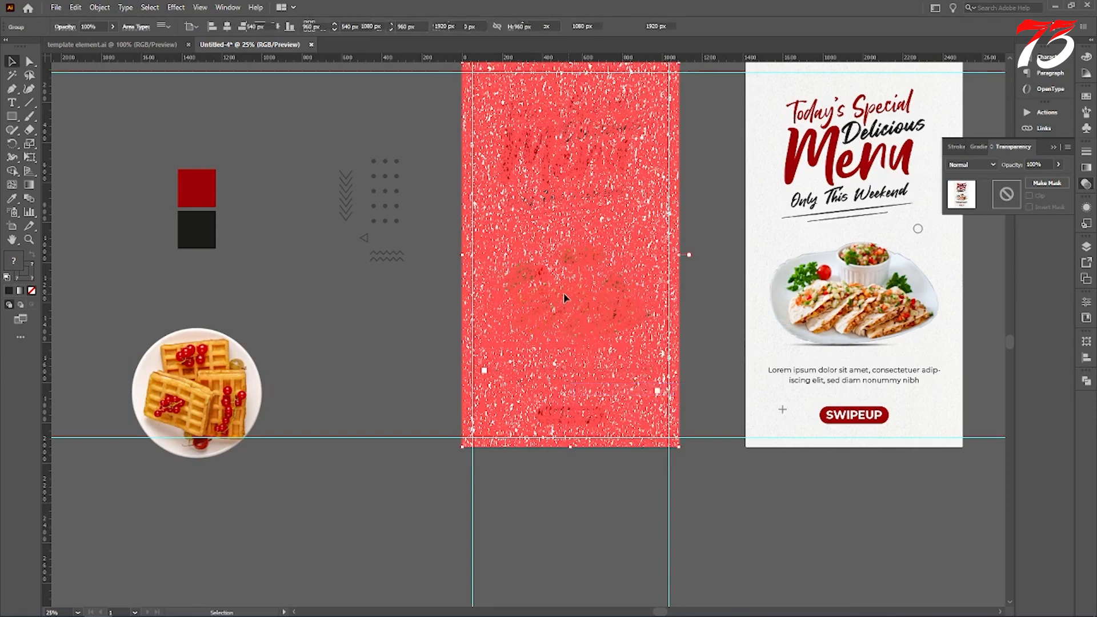
# Ungroup the original design's food plate from its shadow and move the plate below the artboard
pyautogui.click(565, 294)
pyautogui.rightClick(566, 294)
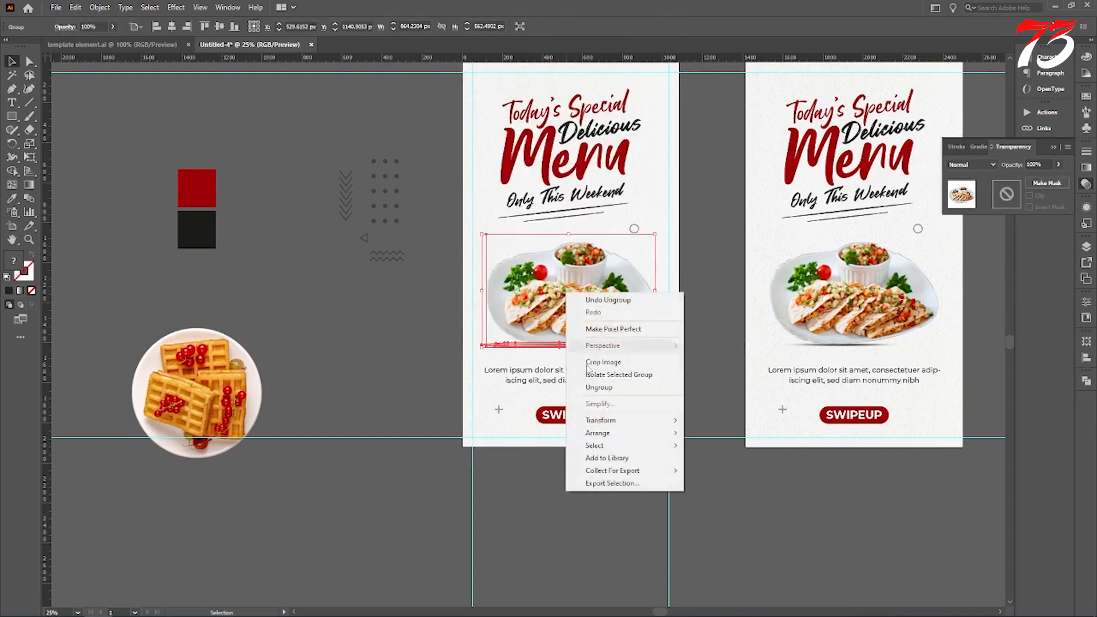
pyautogui.click(600, 387)
pyautogui.click(423, 469)
pyautogui.moveTo(570, 291); pyautogui.dragTo(524, 501)
# Delete the lorem ipsum paragraph from the original design
pyautogui.click(567, 344)
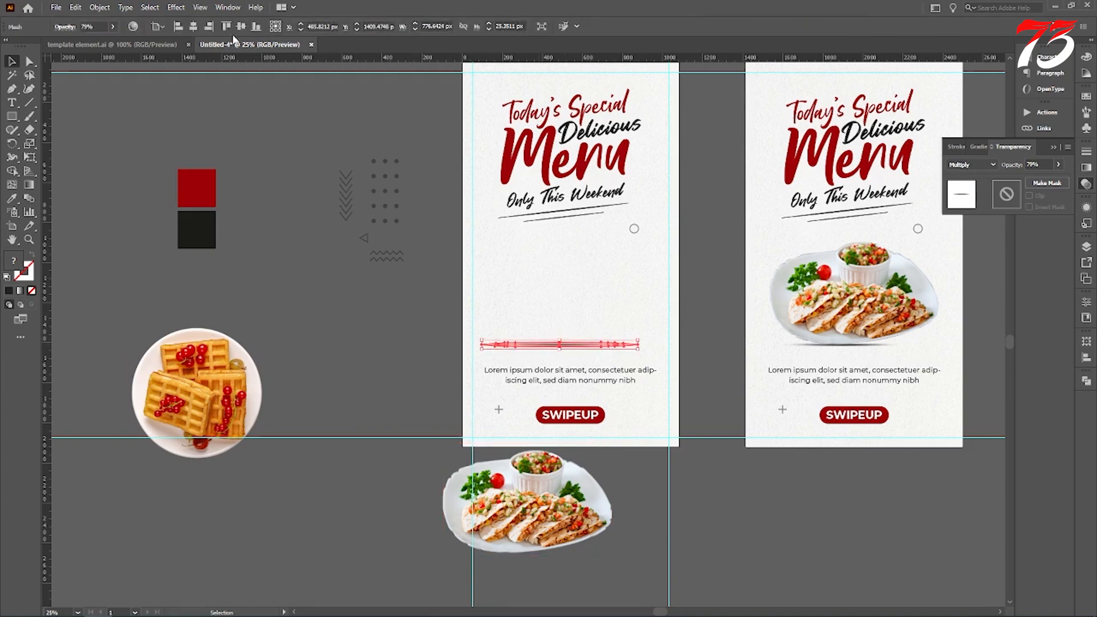
pyautogui.click(579, 382)
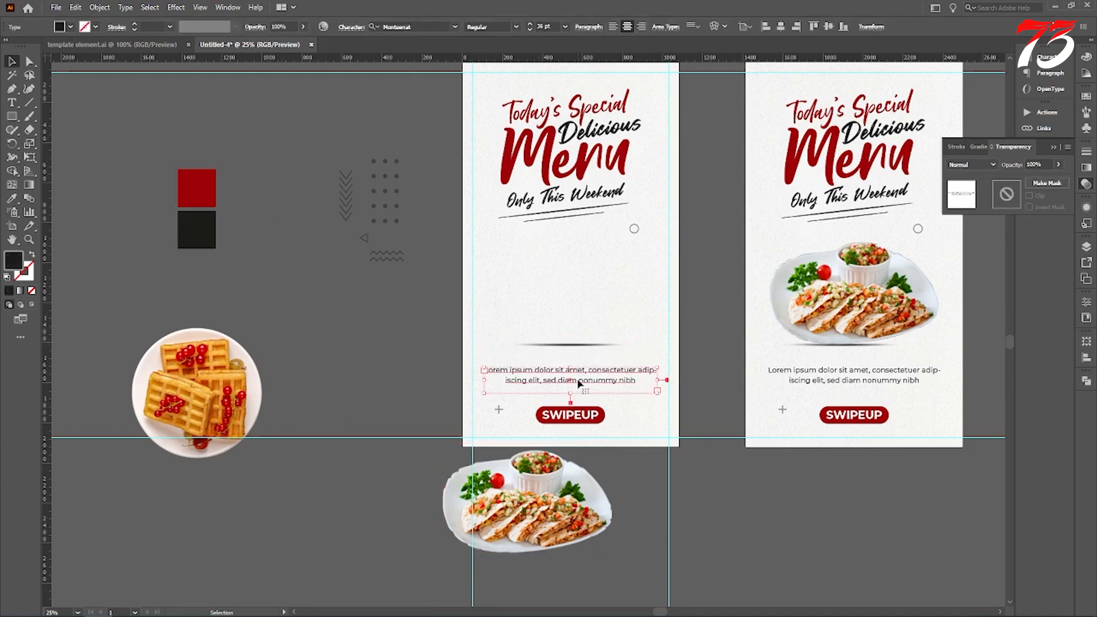
pyautogui.press('Delete')
# Bring the waffle plate to the front and place it in the original design's empty plate area, centred horizontally on the artboard
pyautogui.moveTo(184, 412); pyautogui.dragTo(370, 347)
pyautogui.rightClick(370, 346)
pyautogui.moveTo(392, 436)
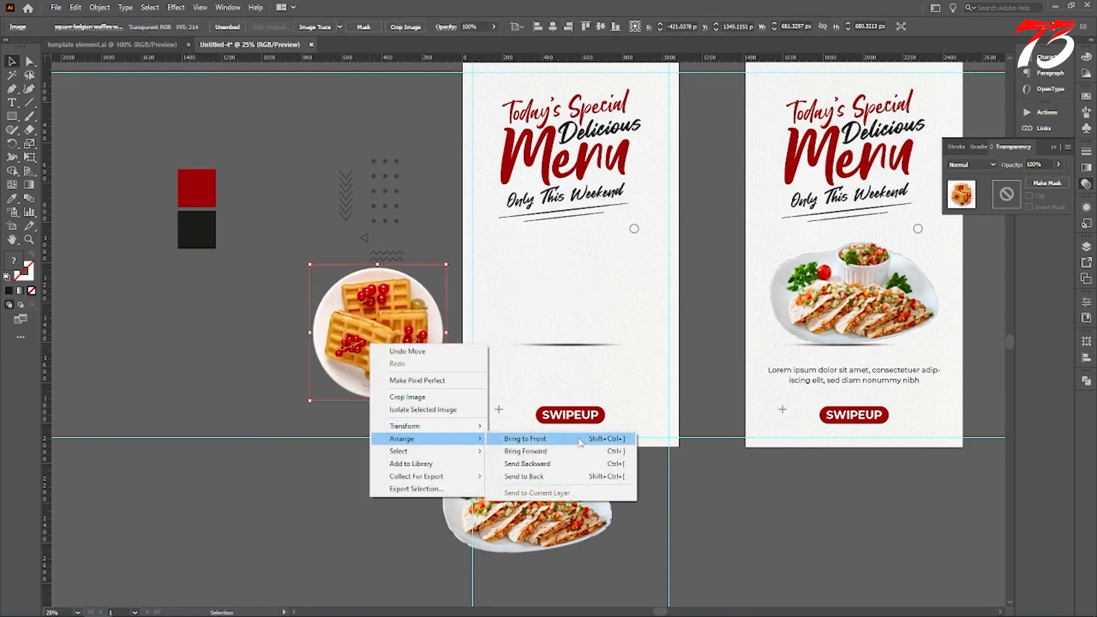
pyautogui.click(523, 438)
pyautogui.moveTo(366, 336); pyautogui.dragTo(572, 287)
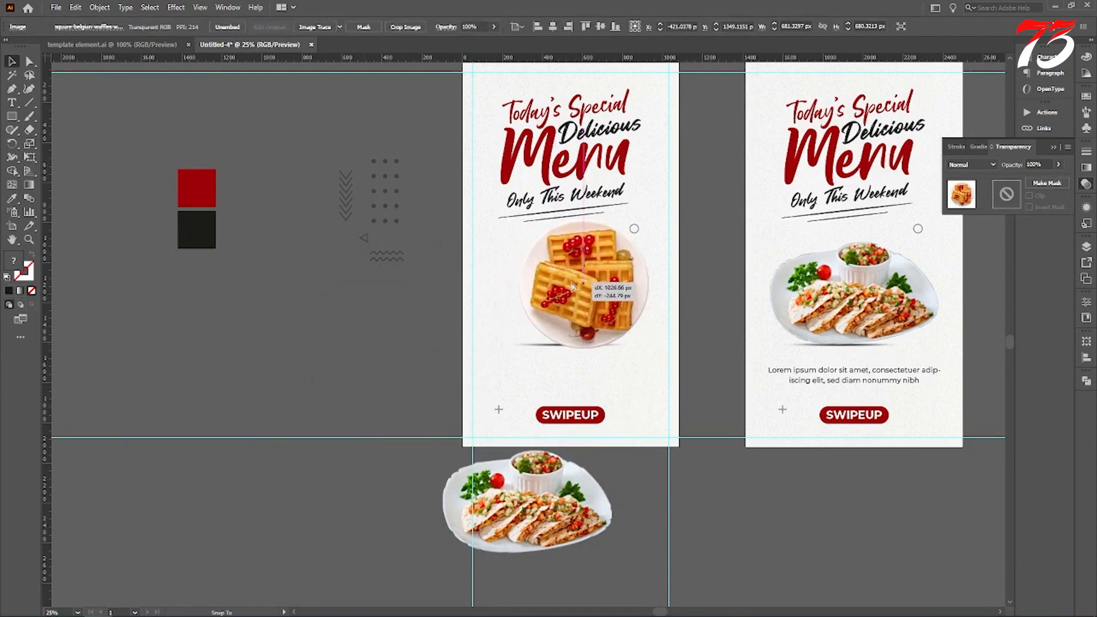
pyautogui.click(552, 27)
# Move the waffle plate straight up until its lower rim rests on the shadow
pyautogui.hotkey('ctrl', '1')
pyautogui.scroll(-1, 573, 328)
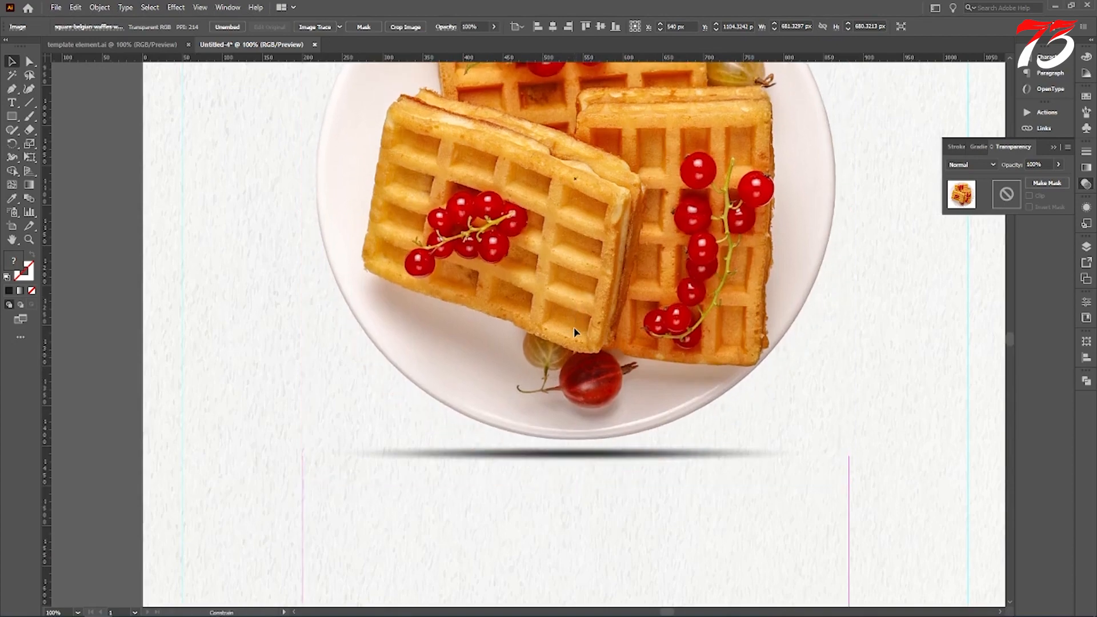
pyautogui.moveTo(573, 335); pyautogui.dragTo(572, 338)
pyautogui.scroll(-2, 500, 409)
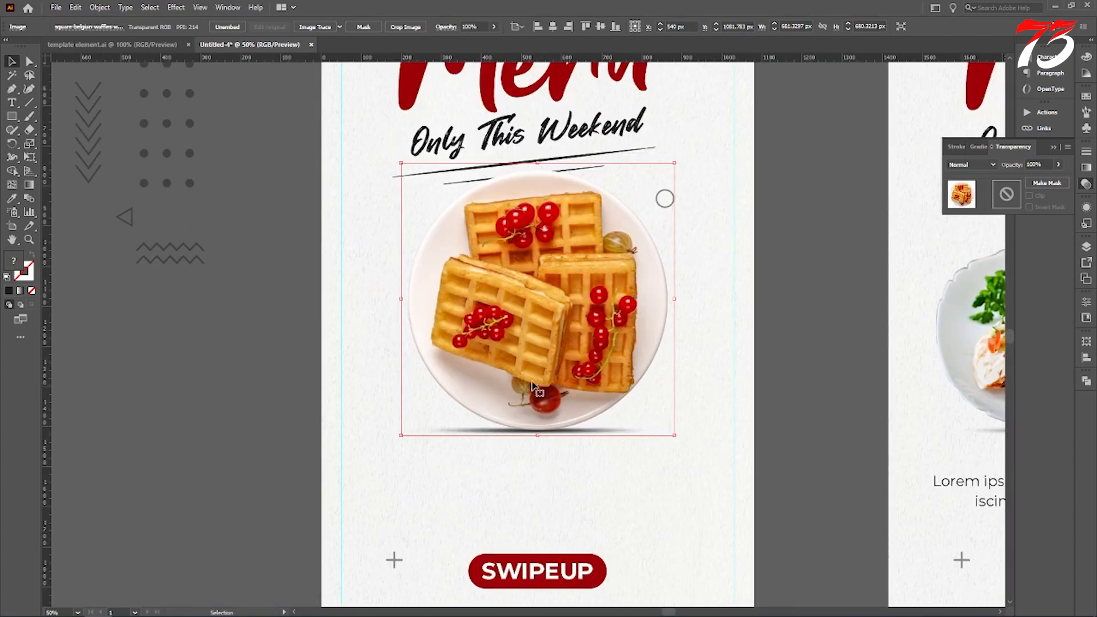
pyautogui.click(662, 469)
# Group the waffle plate with its shadow and move the pair down to leave space below the heading's underlines
pyautogui.hotkey('ctrl', '2')
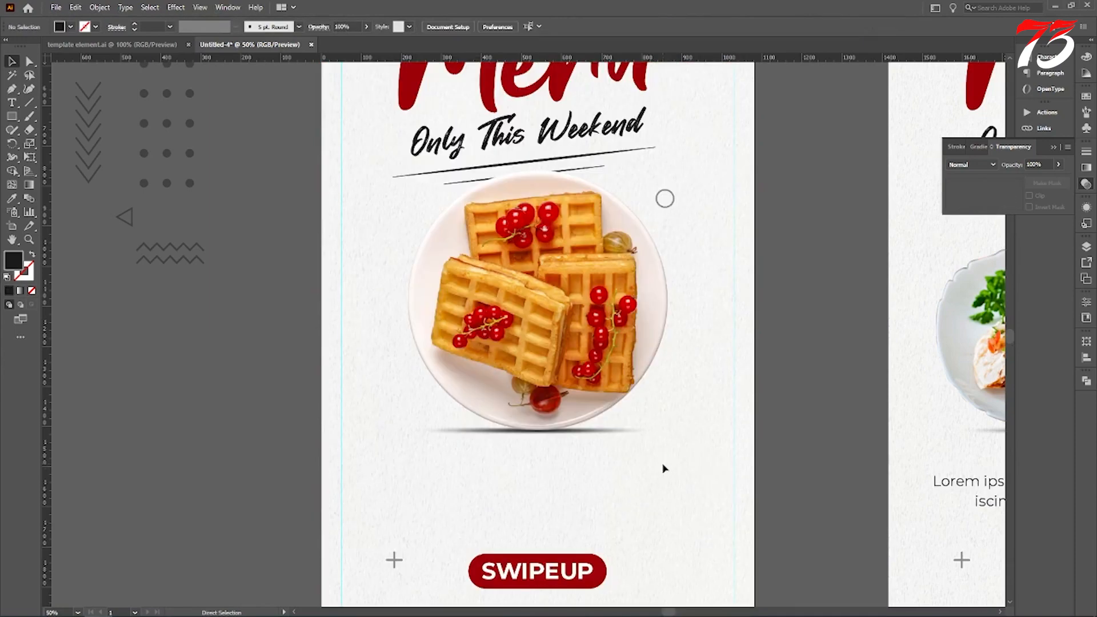
pyautogui.click(551, 404)
pyautogui.moveTo(539, 302); pyautogui.dragTo(533, 352)
pyautogui.scroll(-1, 546, 338)
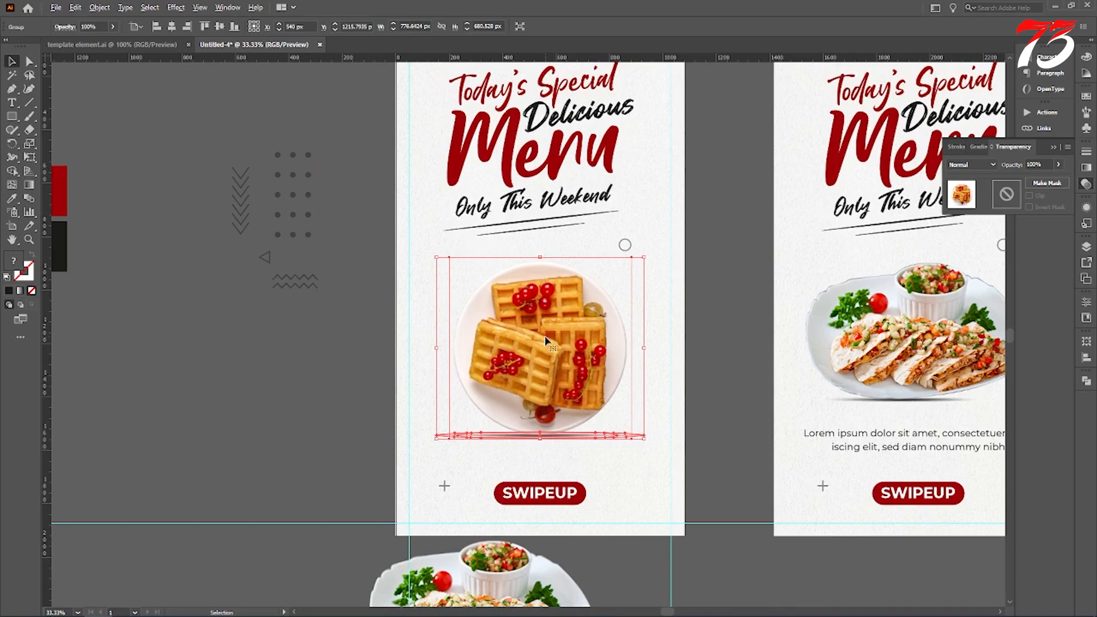
pyautogui.scroll(-1, 547, 340)
pyautogui.moveTo(545, 314); pyautogui.dragTo(546, 324)
pyautogui.click(292, 254)
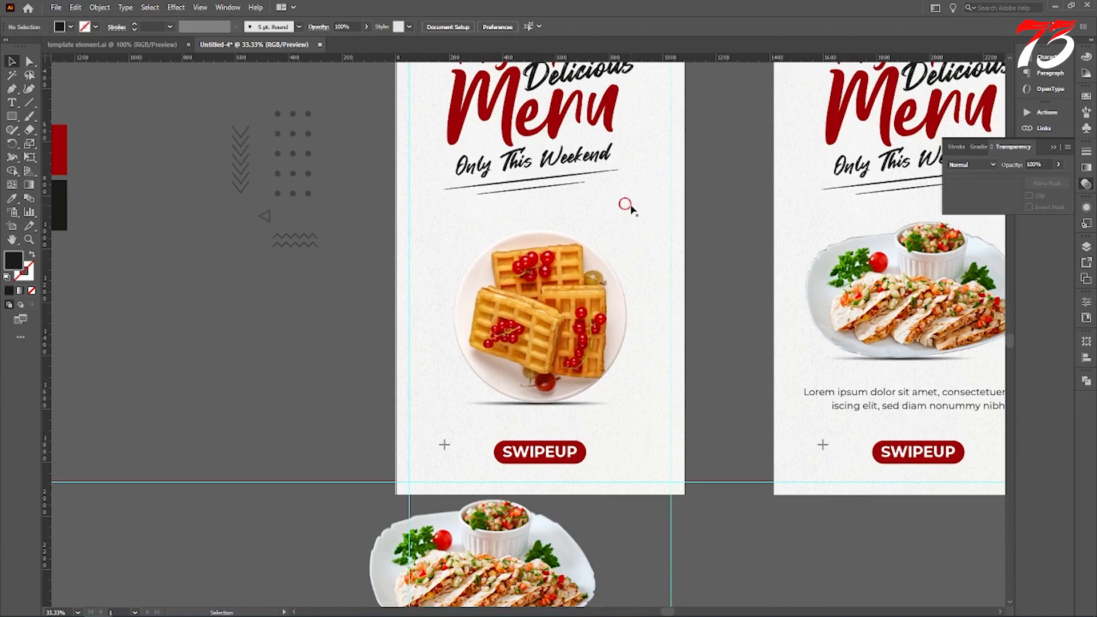
# Move the small circle down beside the SWIPEUP button on the waffle design and delete that design's plus sign
pyautogui.moveTo(631, 207); pyautogui.dragTo(640, 447)
pyautogui.click(445, 445)
pyautogui.press('Delete')
# Place the zigzag lines at the waffle plate's upper left and scale the circle beside SWIPEUP down to about 40 px wide
pyautogui.moveTo(299, 244); pyautogui.dragTo(406, 198)
pyautogui.scroll(3, 441, 228)
pyautogui.scroll(-2, 432, 220)
pyautogui.scroll(3, 433, 224)
pyautogui.scroll(-2, 406, 199)
pyautogui.scroll(-2, 588, 430)
pyautogui.scroll(5, 644, 404)
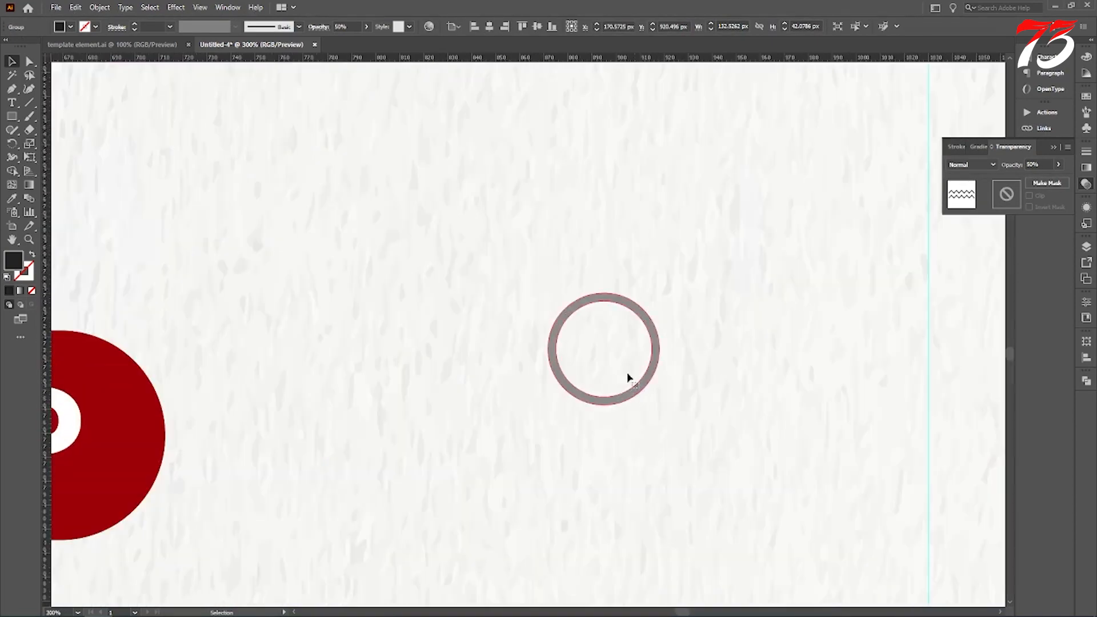
pyautogui.click(608, 295)
pyautogui.moveTo(608, 295); pyautogui.dragTo(609, 310)
pyautogui.scroll(-1, 639, 311)
pyautogui.scroll(-5, 641, 312)
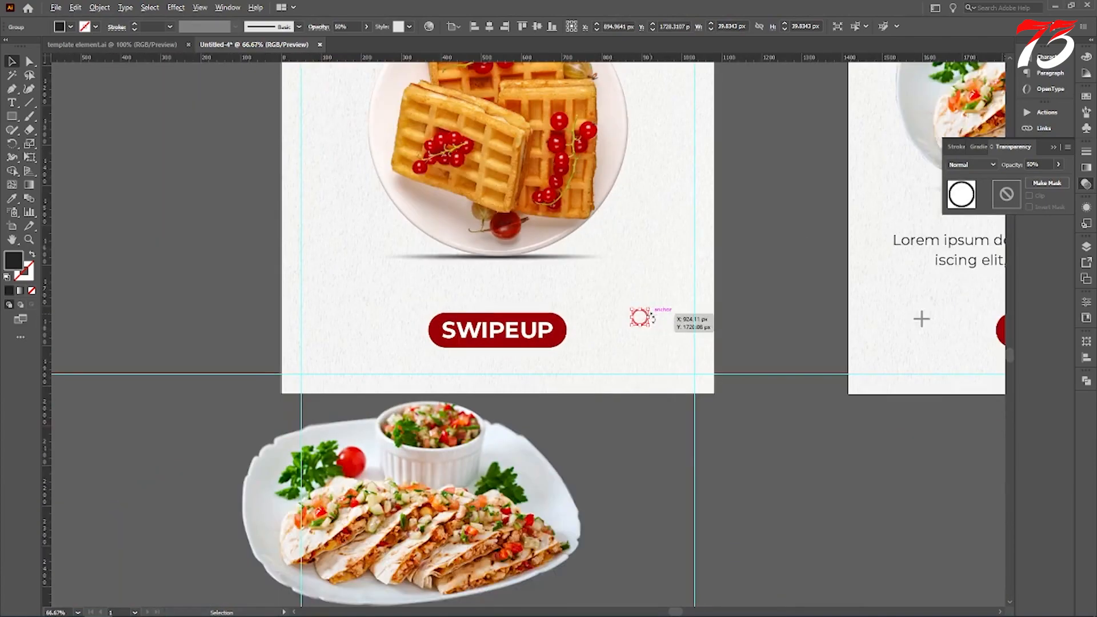
pyautogui.scroll(8, 669, 322)
# Copy the white 45% Discount badge from template element.ai into Untitled-4 and place it in the gap between the two designs
pyautogui.click(745, 336)
pyautogui.click(132, 47)
pyautogui.scroll(-4, 600, 303)
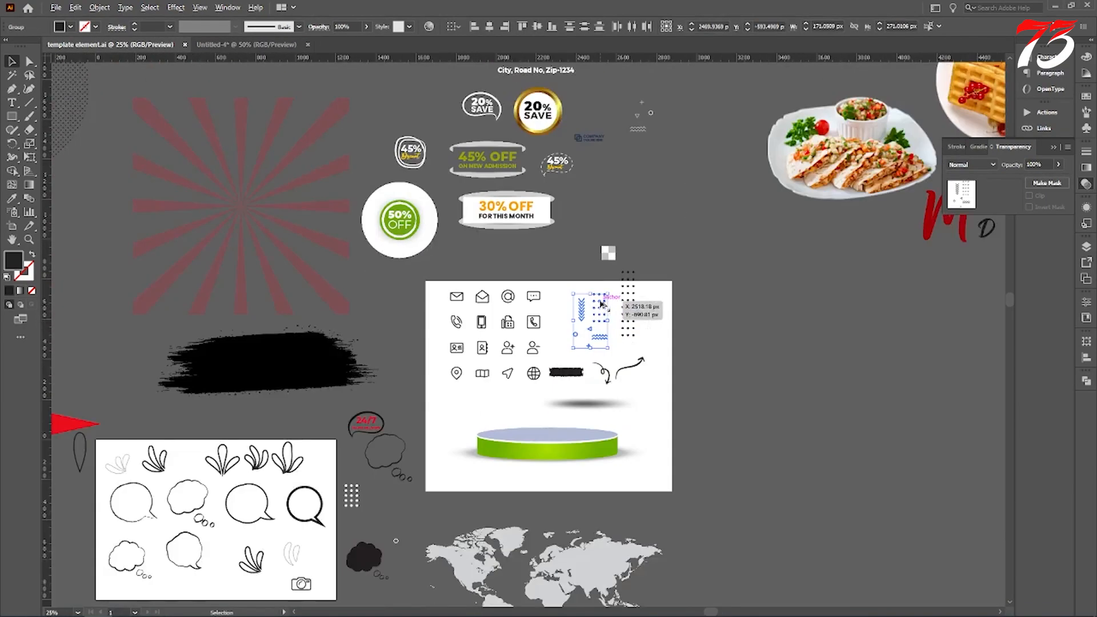
pyautogui.scroll(-3, 595, 314)
pyautogui.scroll(-2, 592, 325)
pyautogui.scroll(7, 499, 207)
pyautogui.moveTo(516, 227); pyautogui.dragTo(243, 50)
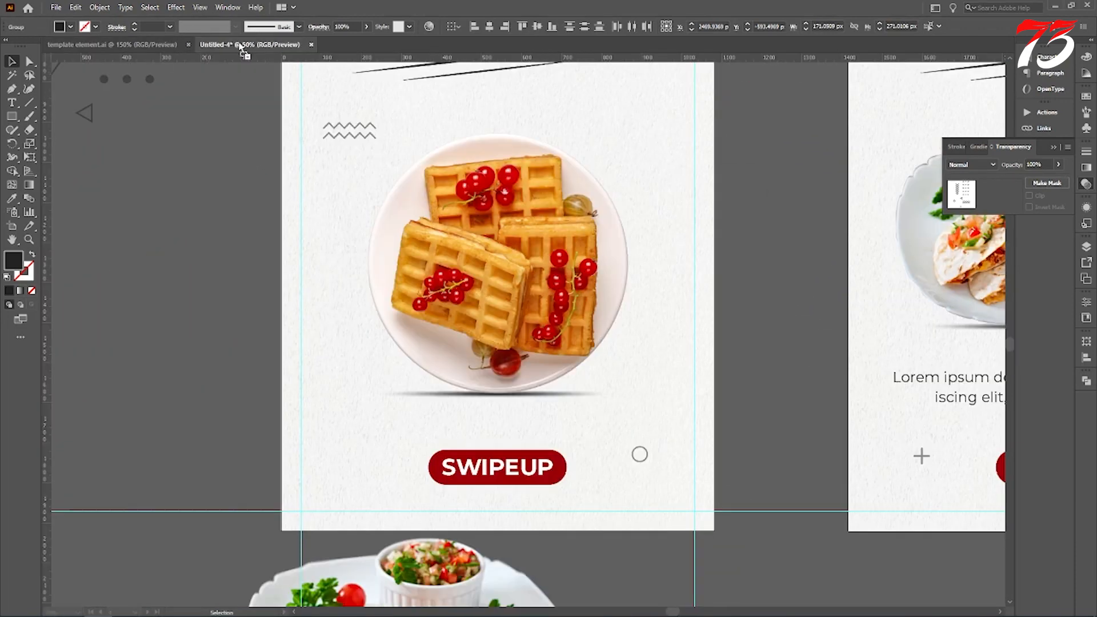
pyautogui.moveTo(684, 173); pyautogui.dragTo(743, 159)
pyautogui.scroll(5, 746, 231)
pyautogui.moveTo(755, 308); pyautogui.dragTo(792, 264)
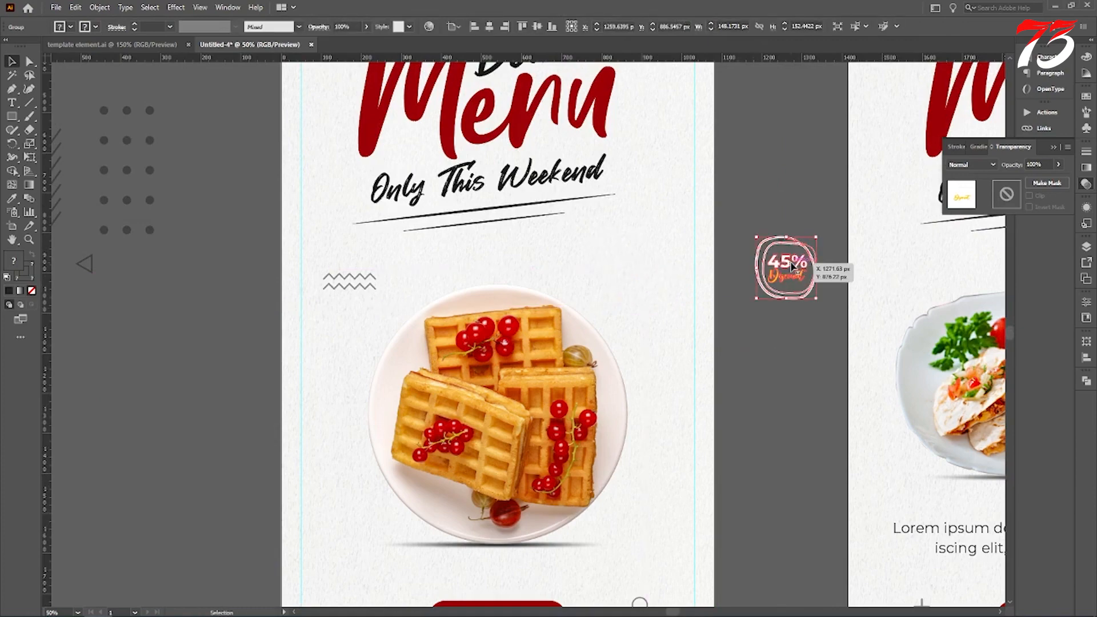
# Ungroup the 45% Discount badge and expand its hand-drawn ring outlines into filled shapes
pyautogui.scroll(3, 798, 234)
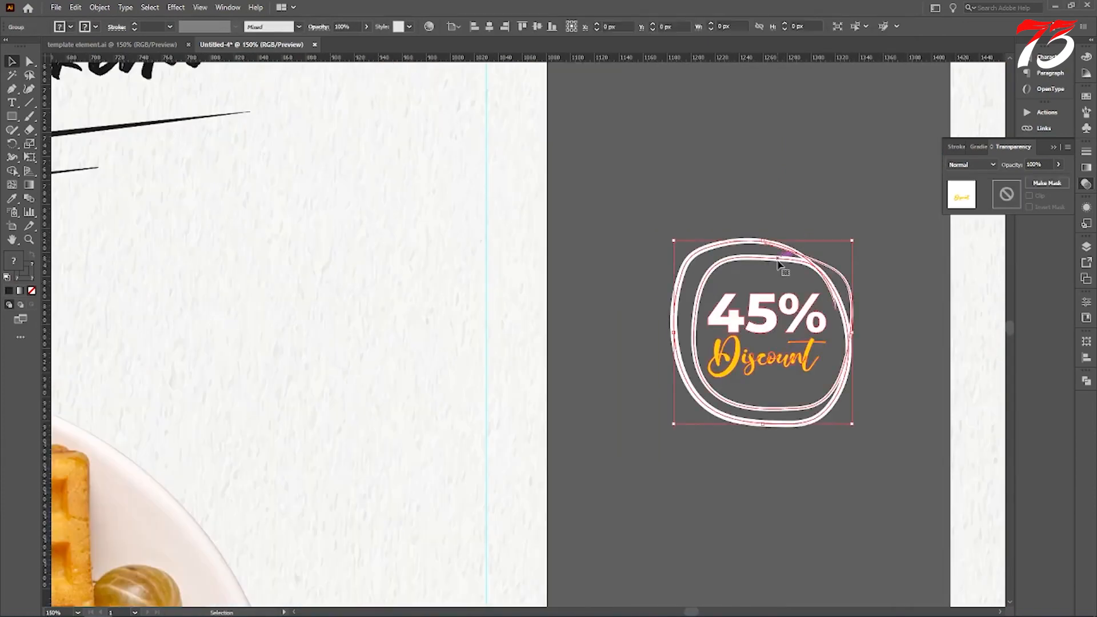
pyautogui.rightClick(778, 261)
pyautogui.click(814, 356)
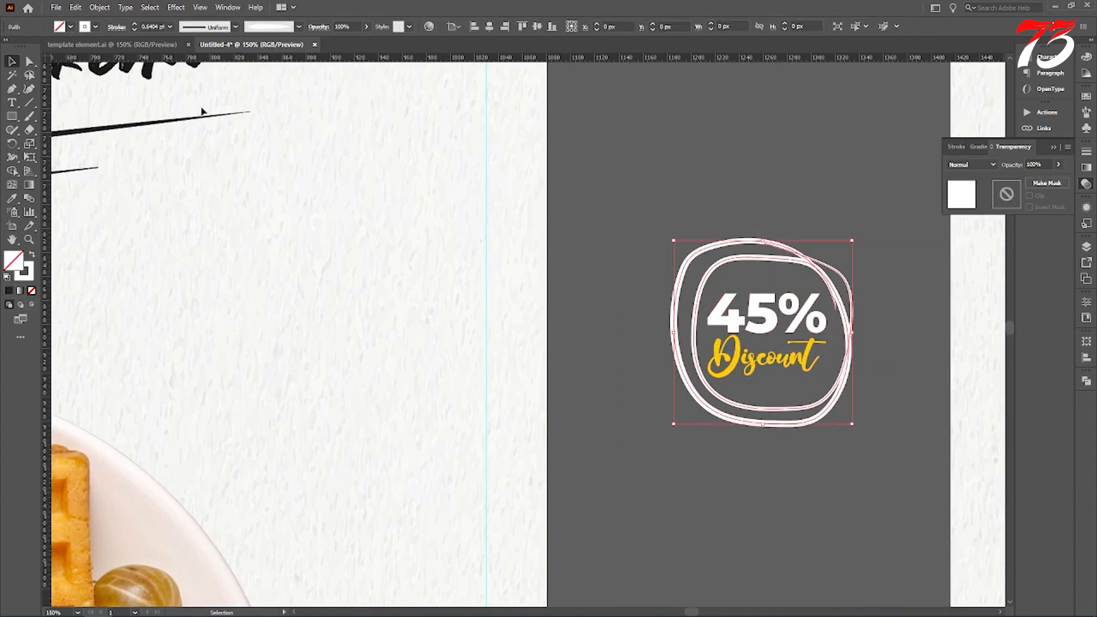
pyautogui.click(99, 7)
pyautogui.click(125, 153)
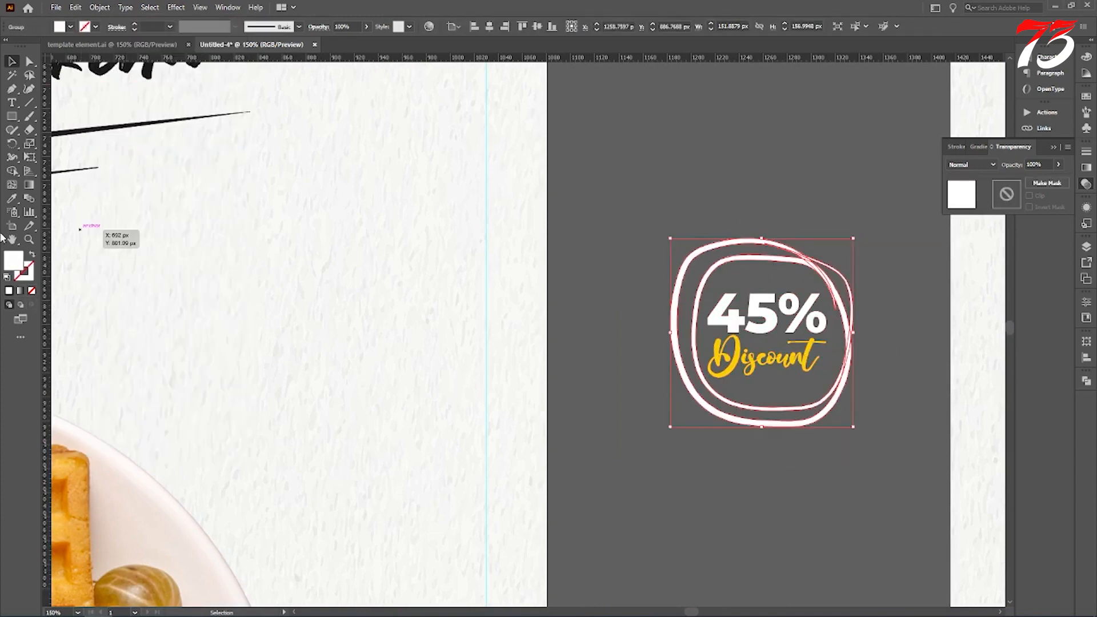
# Recolour the badge's rings black with the Eyedropper, sampling the underline below the heading
pyautogui.click(12, 199)
pyautogui.scroll(1, 155, 86)
pyautogui.click(154, 101)
pyautogui.click(11, 62)
pyautogui.scroll(-1, 730, 177)
pyautogui.click(729, 177)
# Recolour the badge's 45% Discount text dark red with the Eyedropper, sampling the word Menu
pyautogui.click(766, 328)
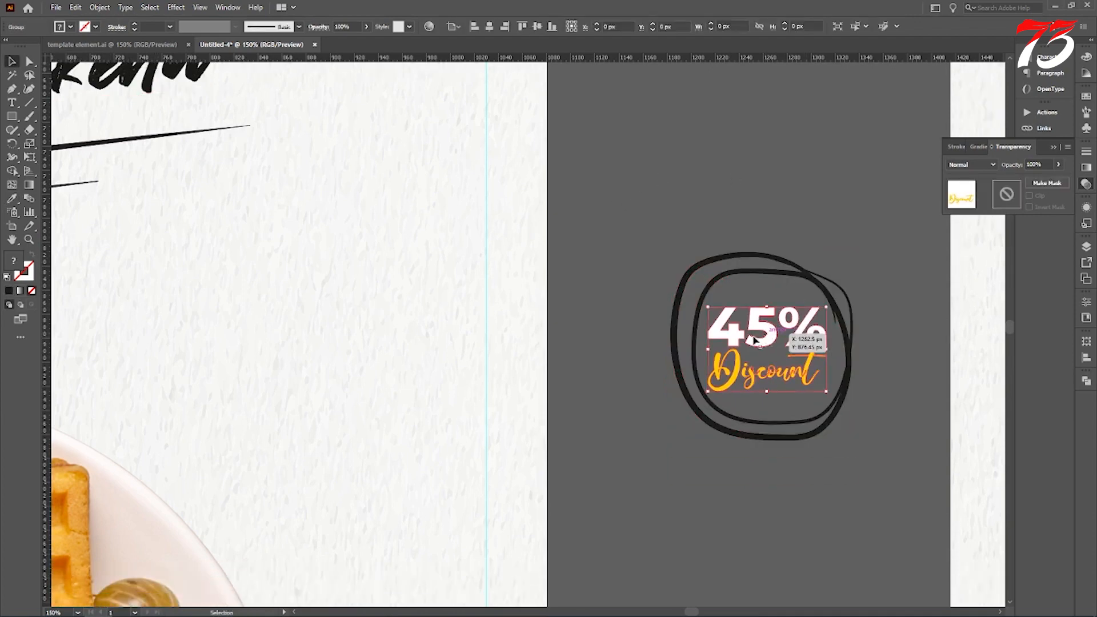
pyautogui.click(12, 199)
pyautogui.hotkey('ctrl', '-')
pyautogui.hotkey('ctrl', '-')
pyautogui.hotkey('ctrl', '-')
pyautogui.click(465, 159)
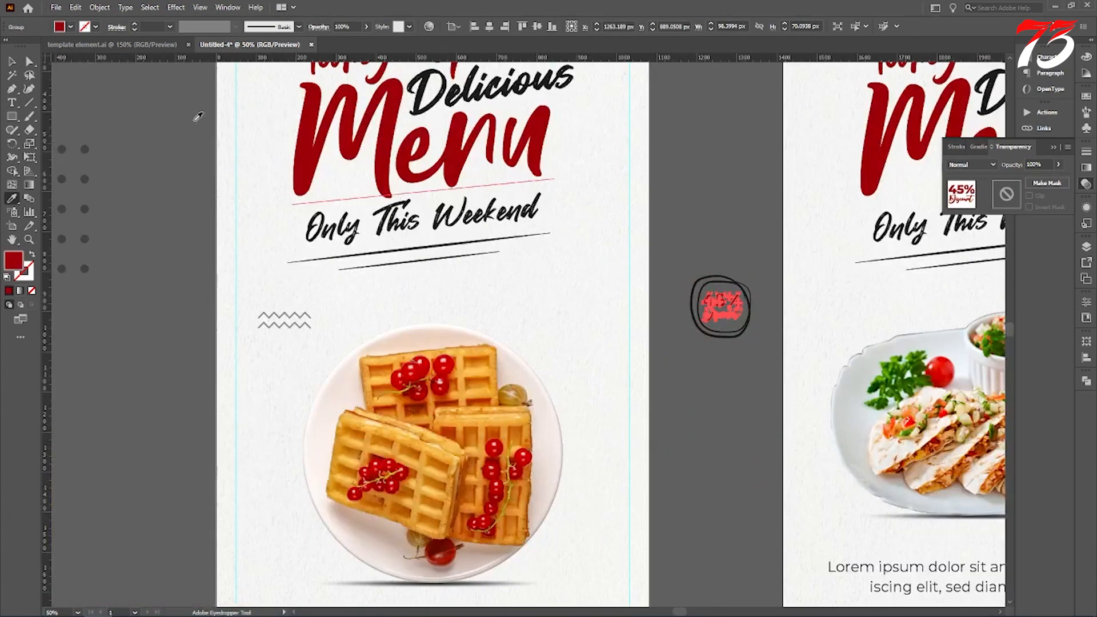
pyautogui.click(10, 61)
# Move the complete 45% Discount badge onto the waffle design, at the plate's upper right below the heading's underlines
pyautogui.moveTo(695, 254); pyautogui.dragTo(757, 375)
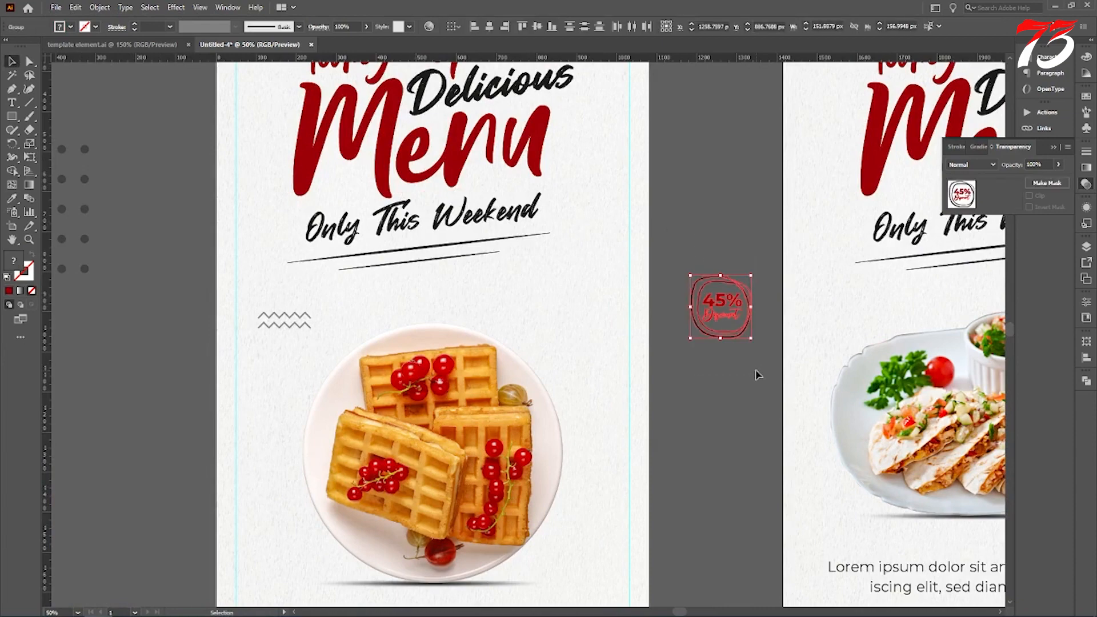
pyautogui.moveTo(723, 300); pyautogui.dragTo(567, 293)
pyautogui.click(719, 297)
# Delete the leftover quesadilla plate below the waffle design
pyautogui.scroll(-4, 719, 297)
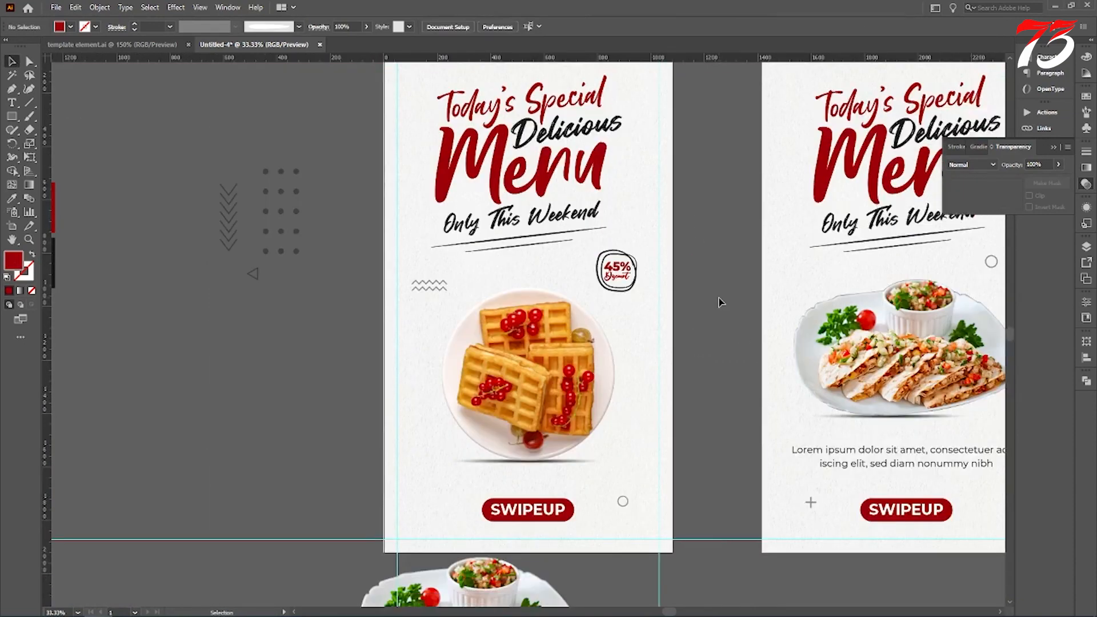
pyautogui.scroll(-1, 703, 295)
pyautogui.scroll(-1, 670, 296)
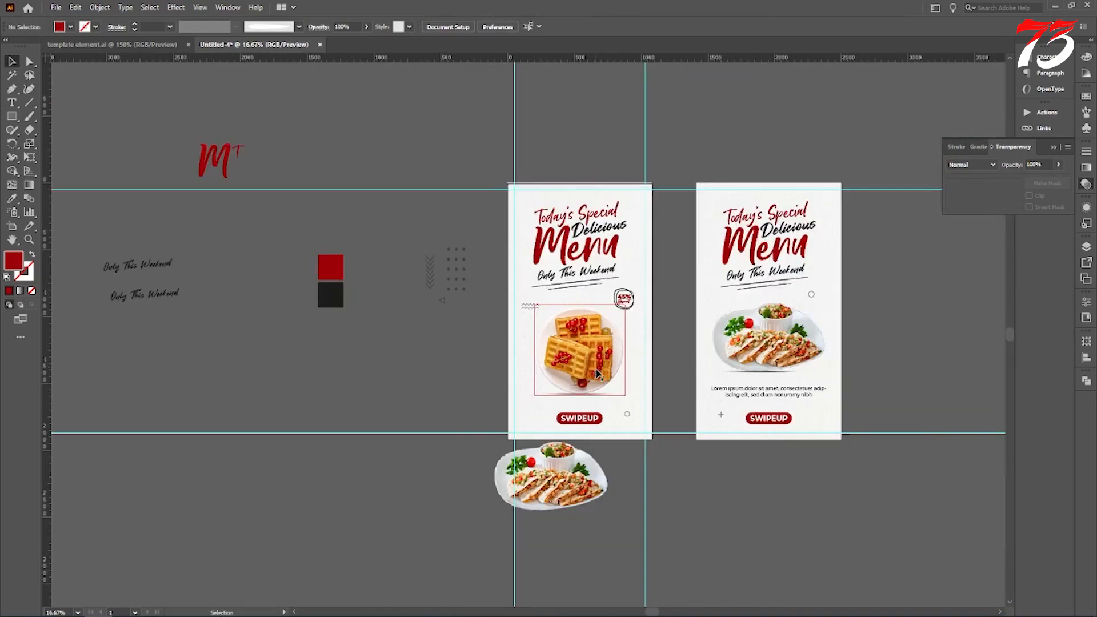
pyautogui.scroll(-1, 622, 470)
pyautogui.press('Delete')
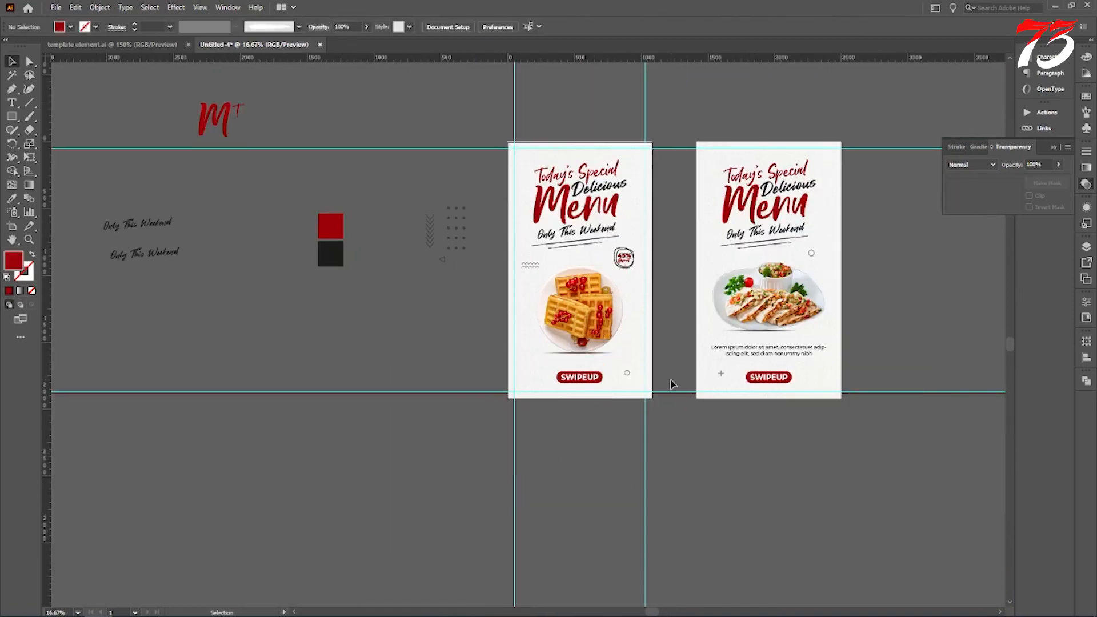
# Group the whole quesadilla design and move it horizontally about 238 px closer to the waffle design
pyautogui.moveTo(723, 268); pyautogui.dragTo(872, 427)
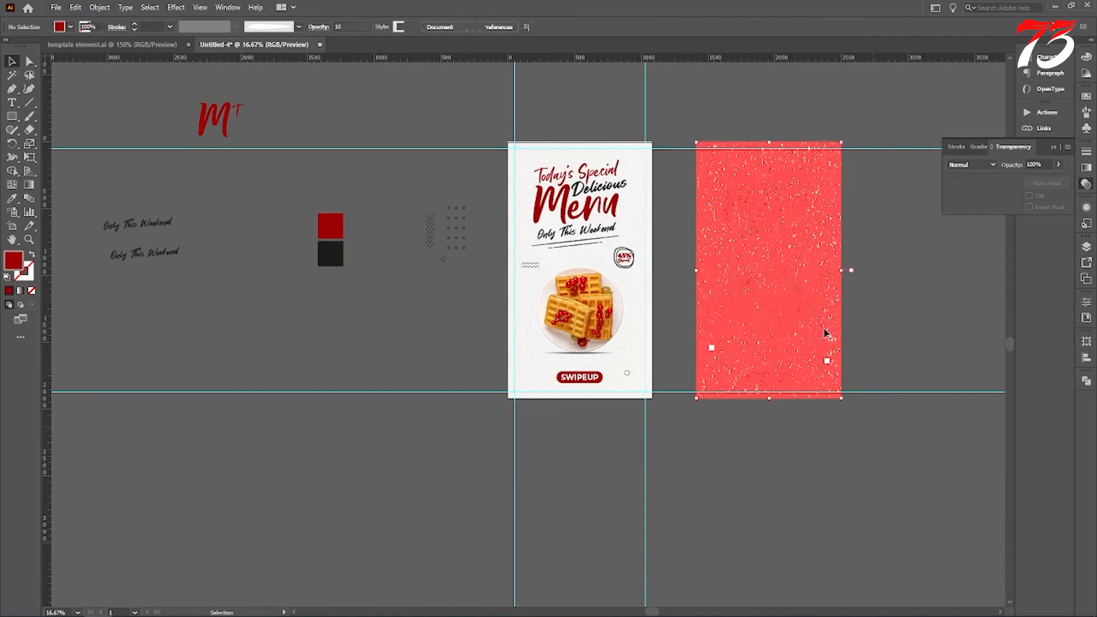
pyautogui.hotkey('ctrl', 'g')
pyautogui.moveTo(788, 270); pyautogui.dragTo(758, 270)
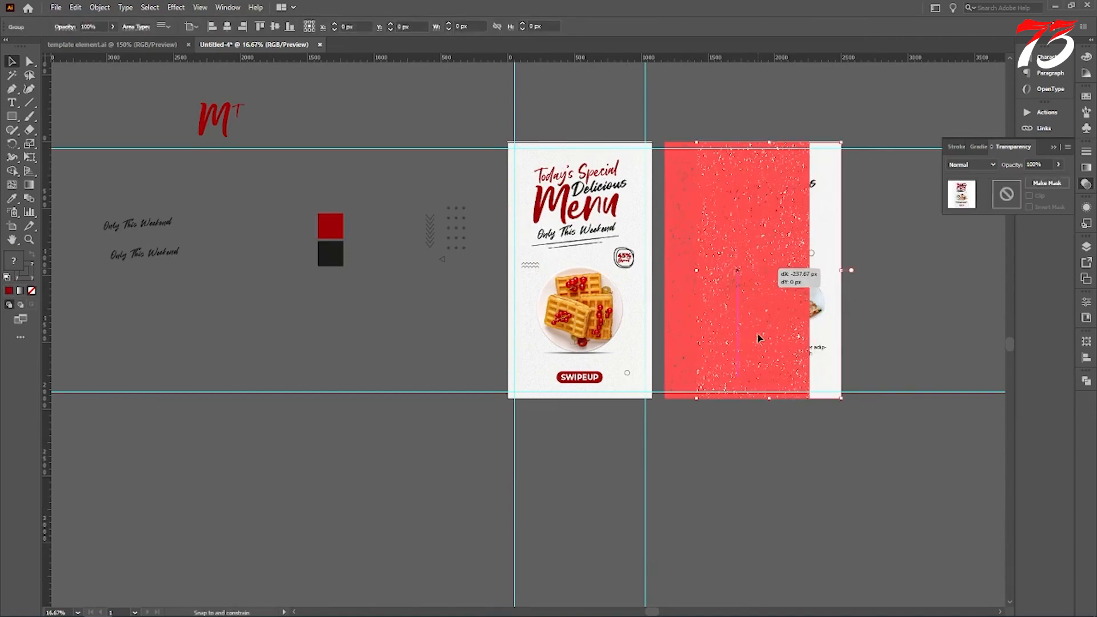
pyautogui.click(755, 455)
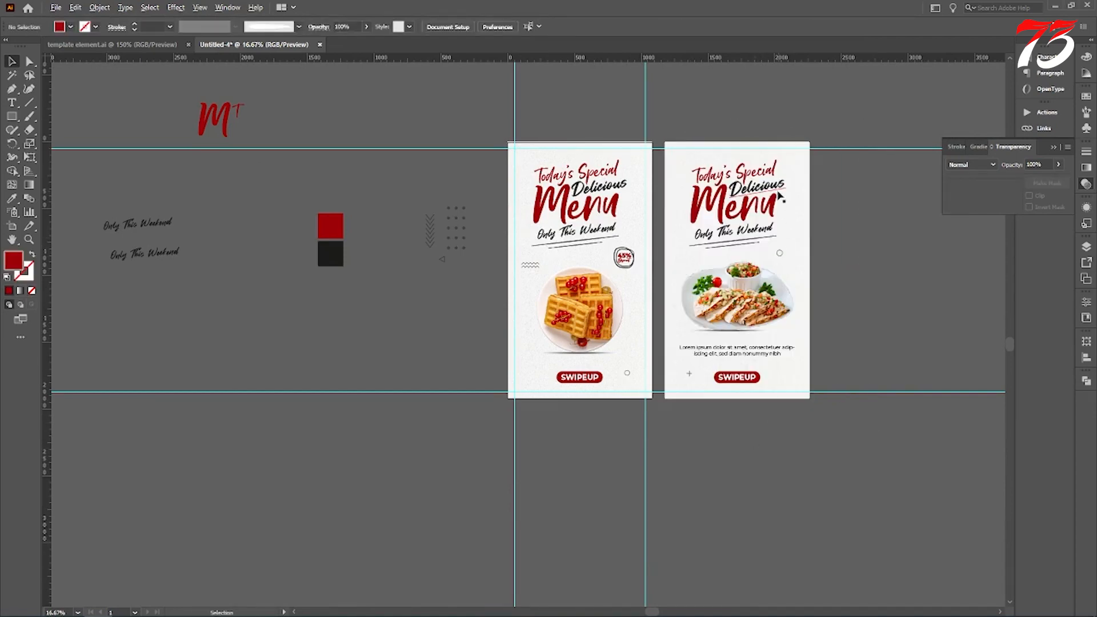
pyautogui.scroll(1, 769, 200)
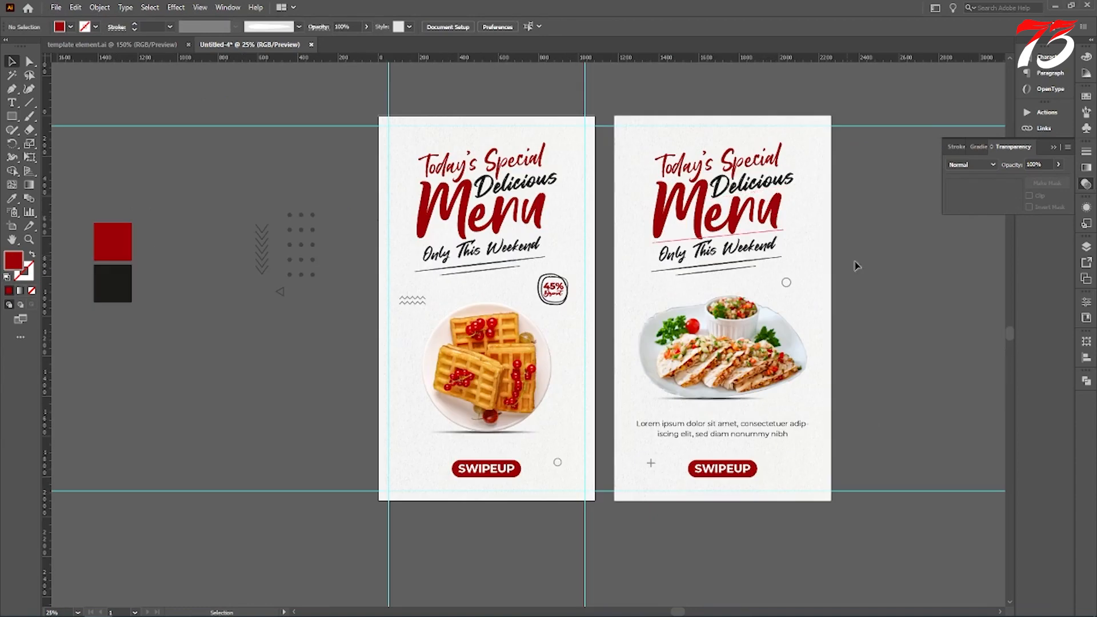